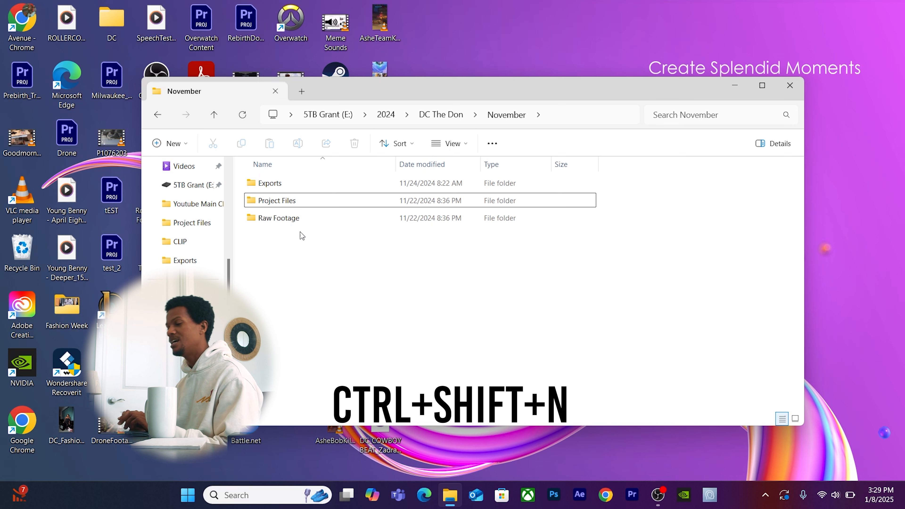
key(ctrl+shift+n)
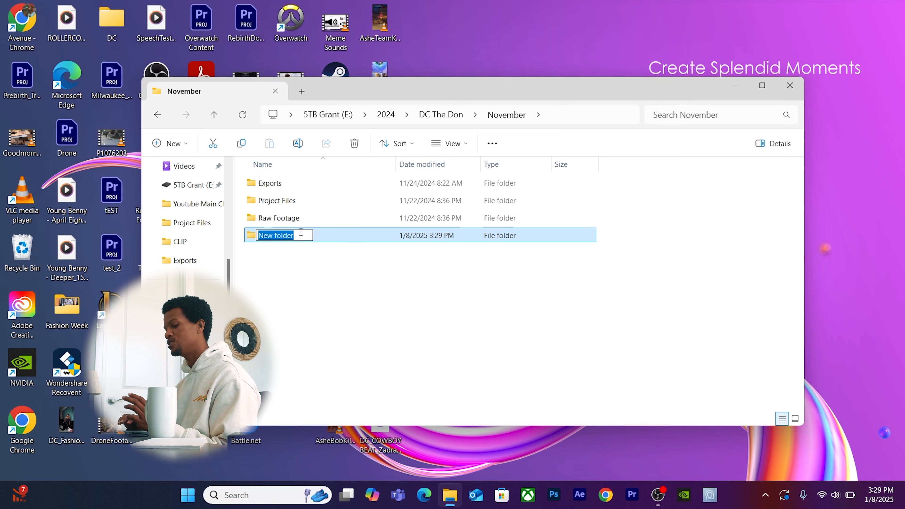
click(321, 234)
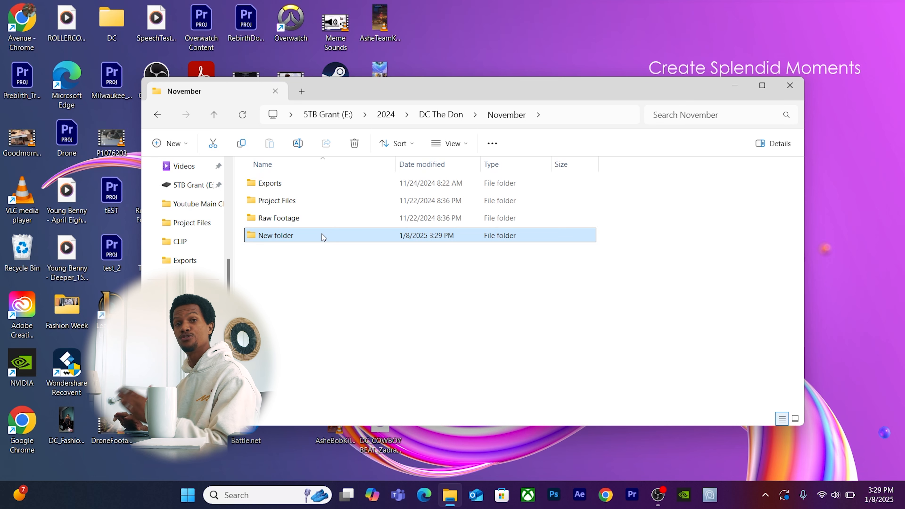
key(Delete)
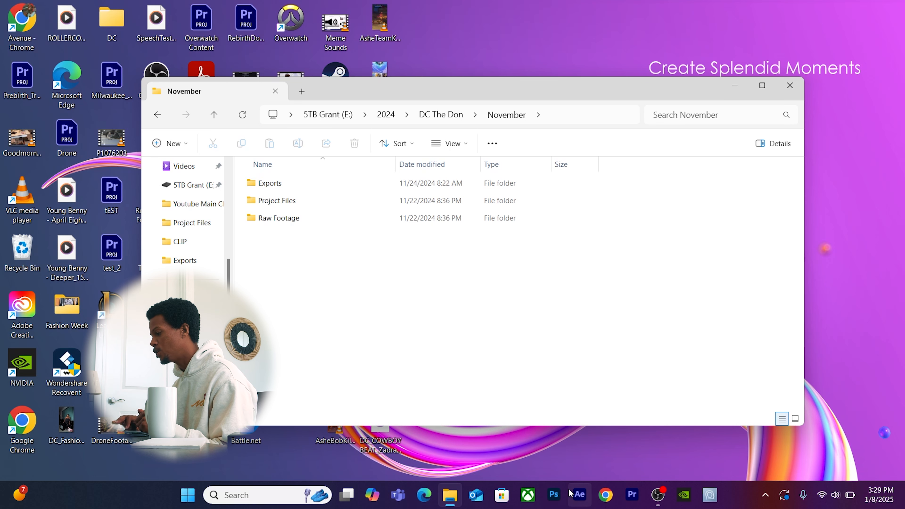
Switch to Premiere and start a new project named 'Beginners Guide on how to Edit in Premiere Pro'.
click(630, 495)
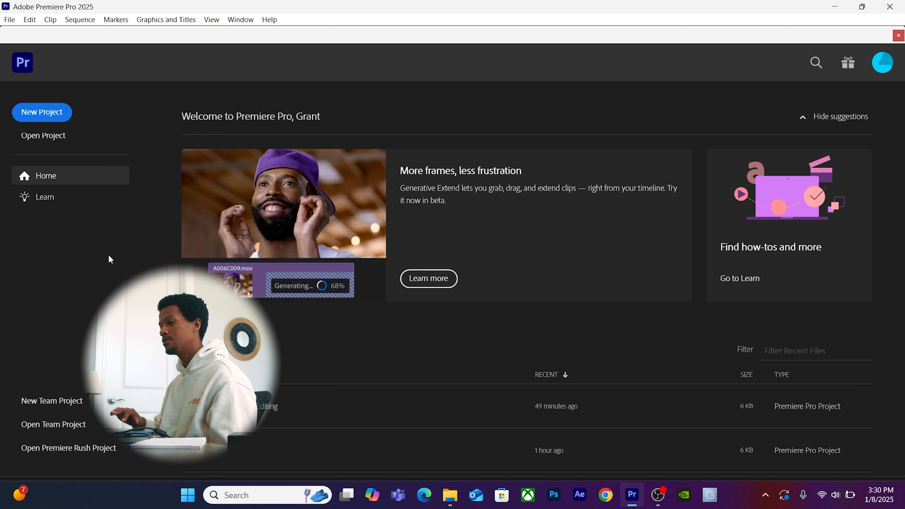
click(54, 112)
text(Beginners)
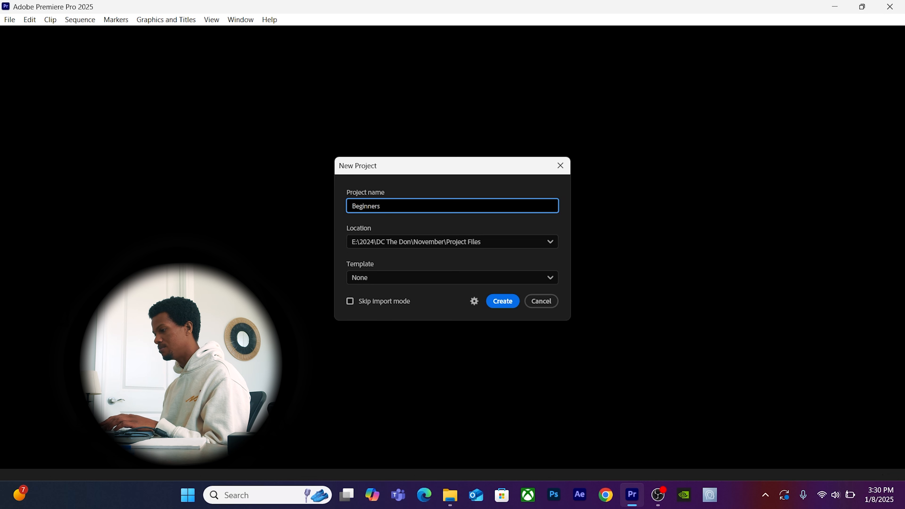
text( Guide on how to Edit in Premiere Pro)
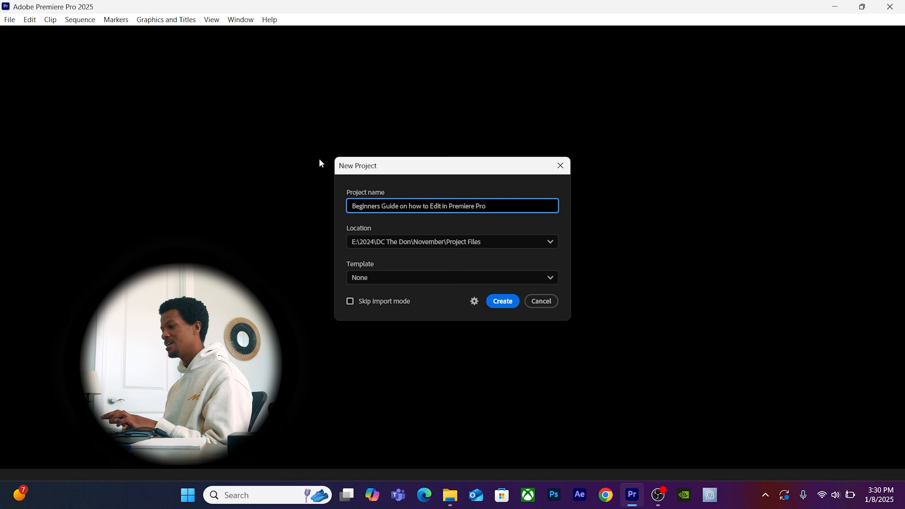
click(458, 240)
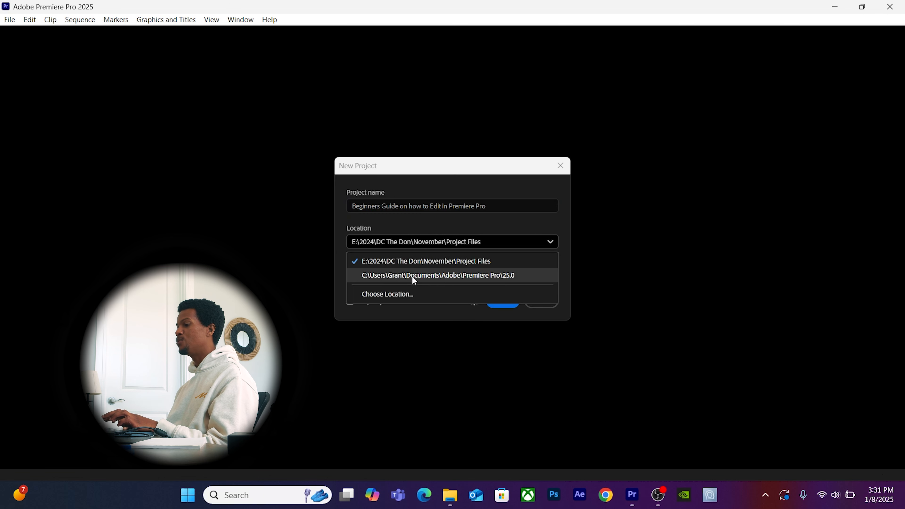
Set the project's save location to the Project Files folder inside November.
click(412, 293)
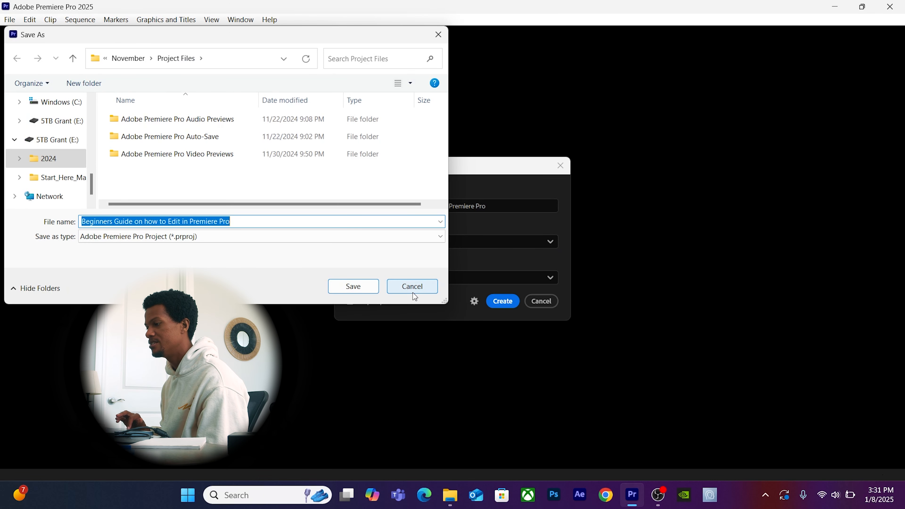
click(133, 63)
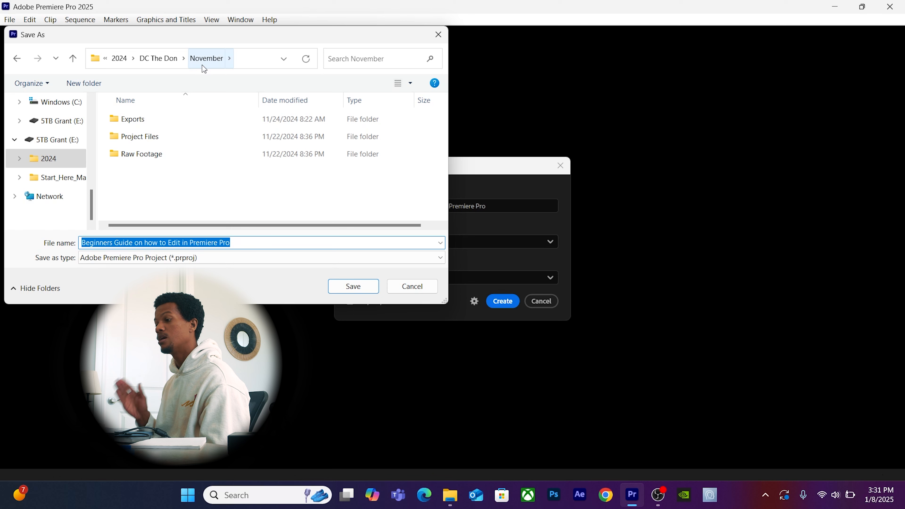
double_click(144, 135)
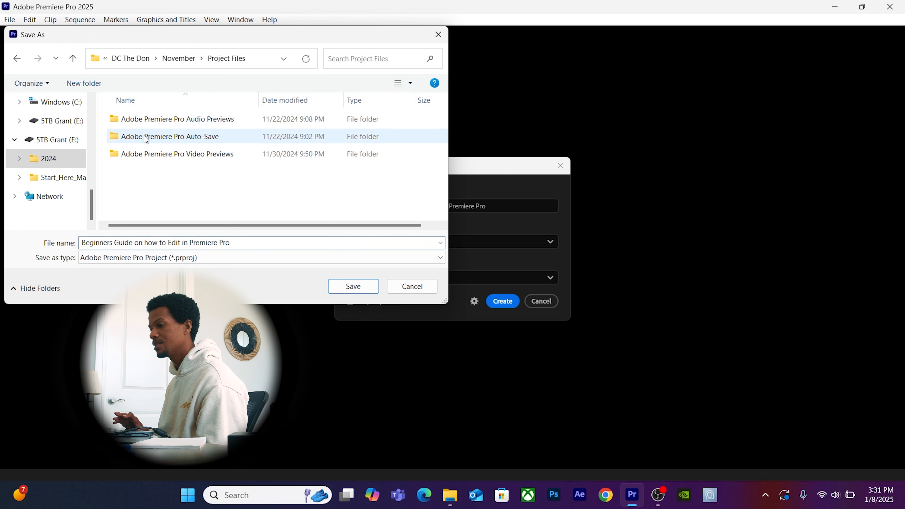
click(342, 286)
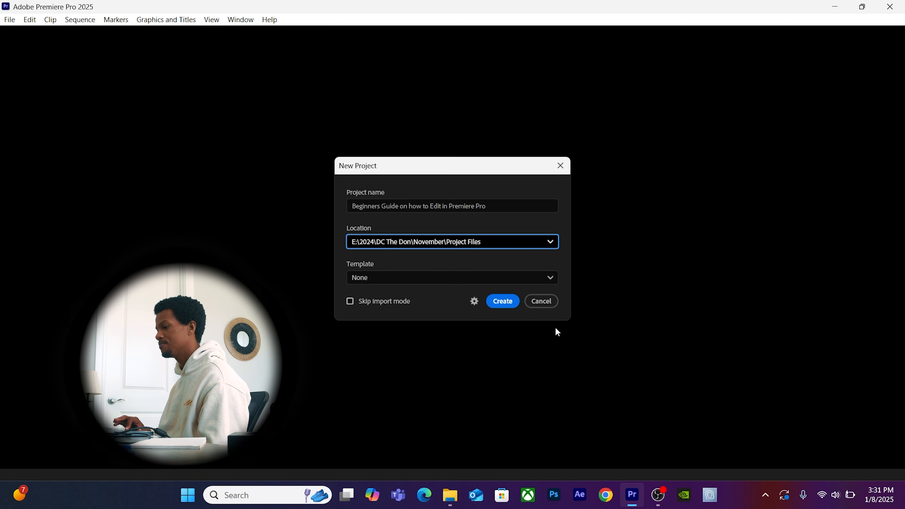
Create the project and browse the Going Home Footage clips on the Import page.
click(506, 304)
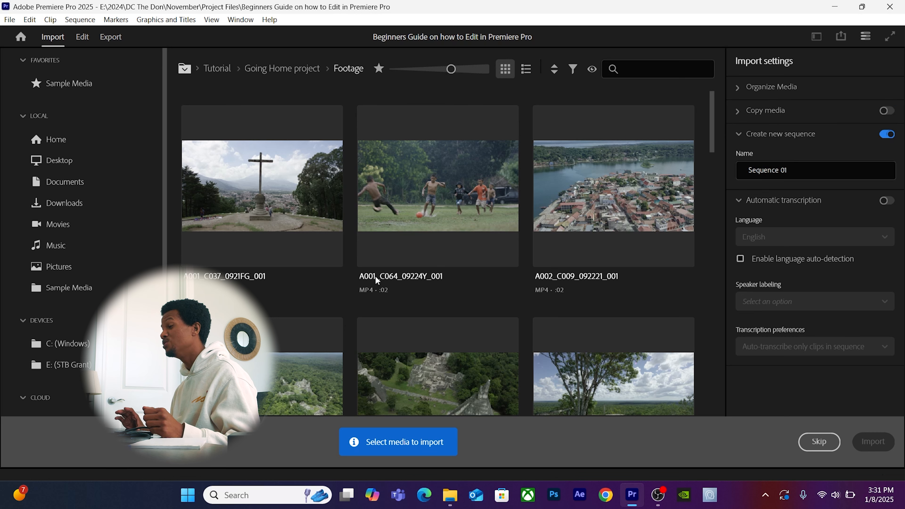
mouse_move(374, 276)
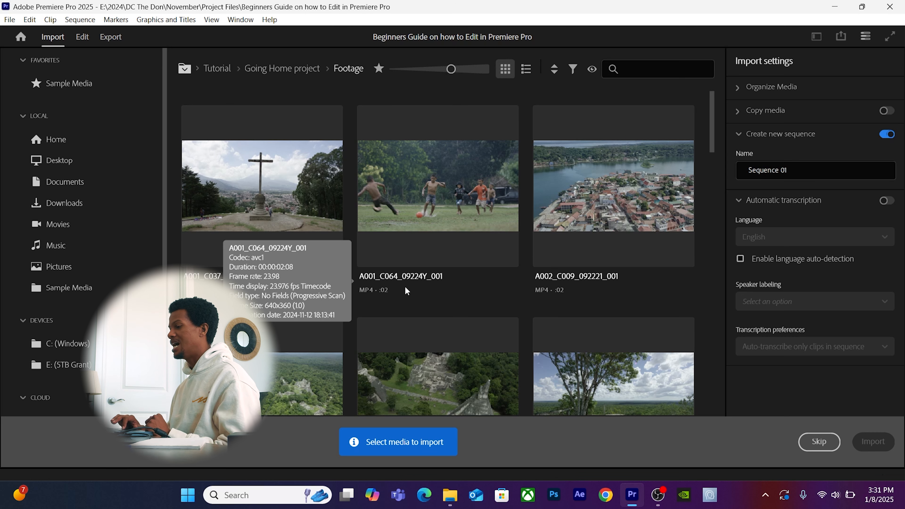
scroll(405, 285, down, 5)
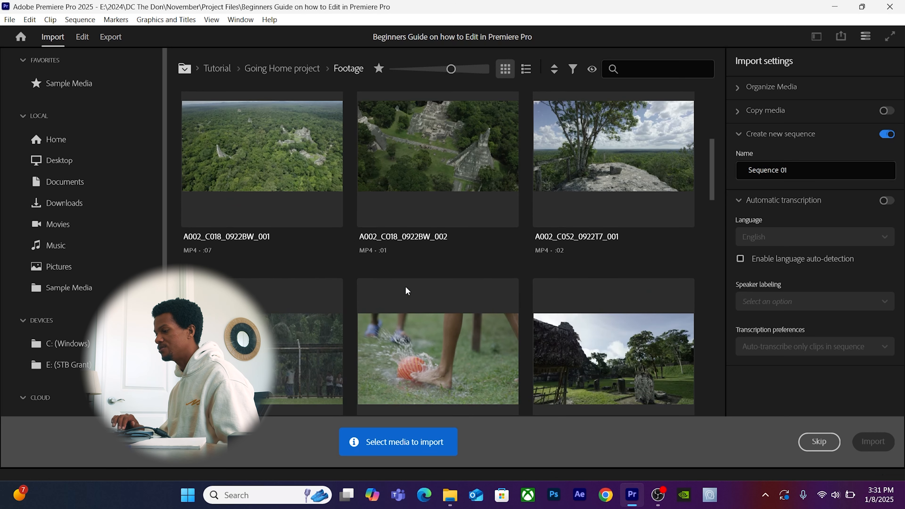
scroll(408, 290, down, 3)
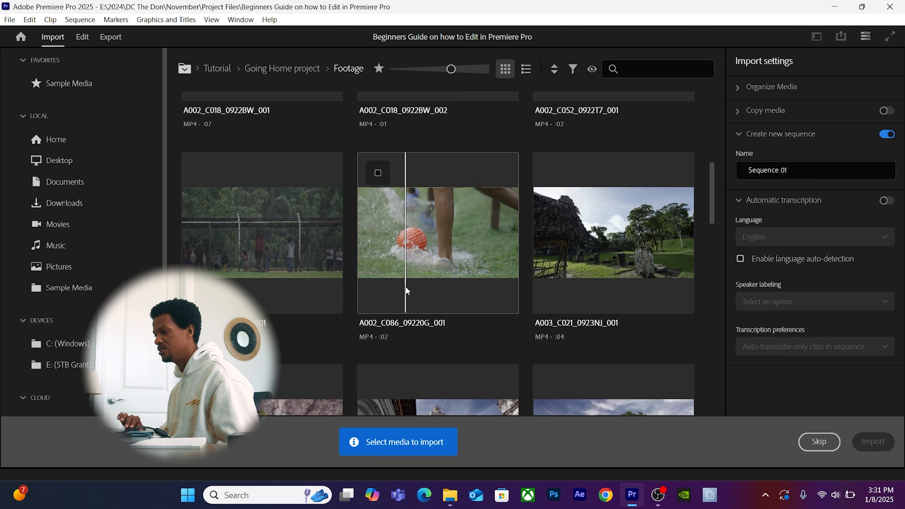
scroll(407, 290, down, 2)
scroll(405, 286, up, 10)
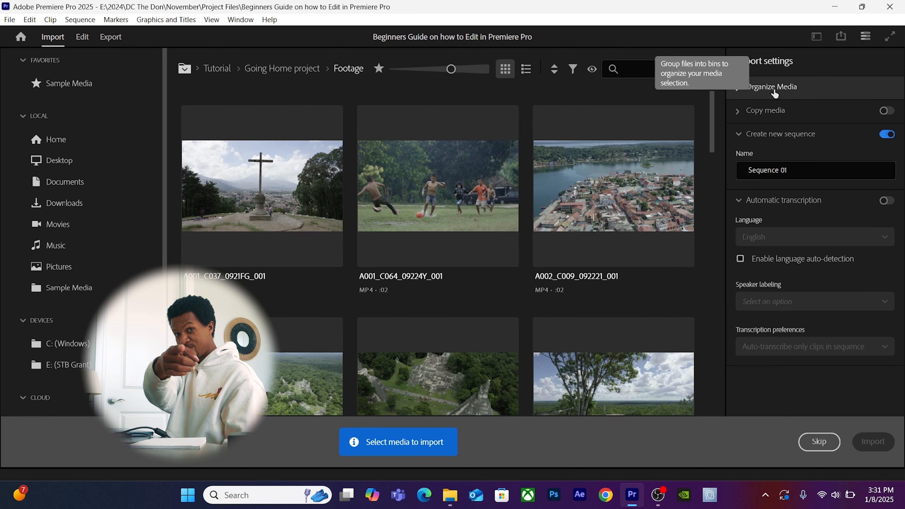
Turn on Add to new bin with a cleared bin name and name the sequence 'Beginners Guide on Editing'.
click(774, 94)
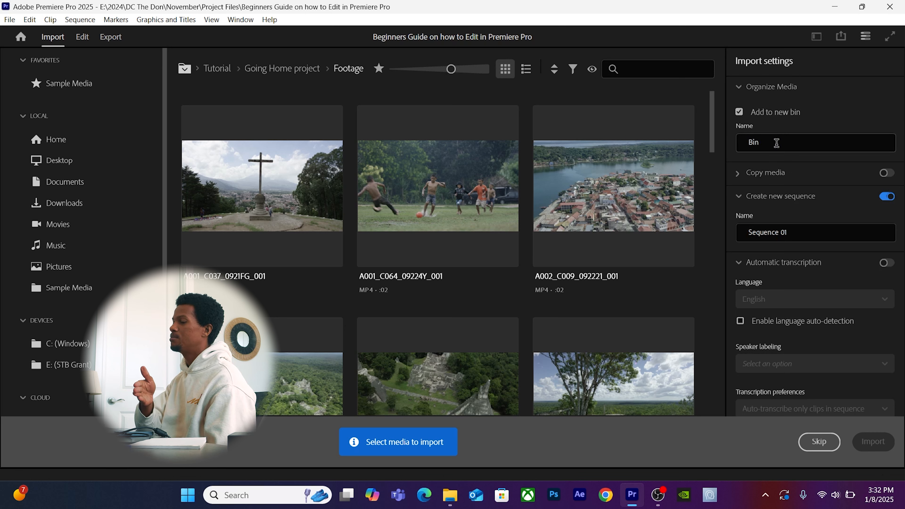
drag(776, 142, 720, 143)
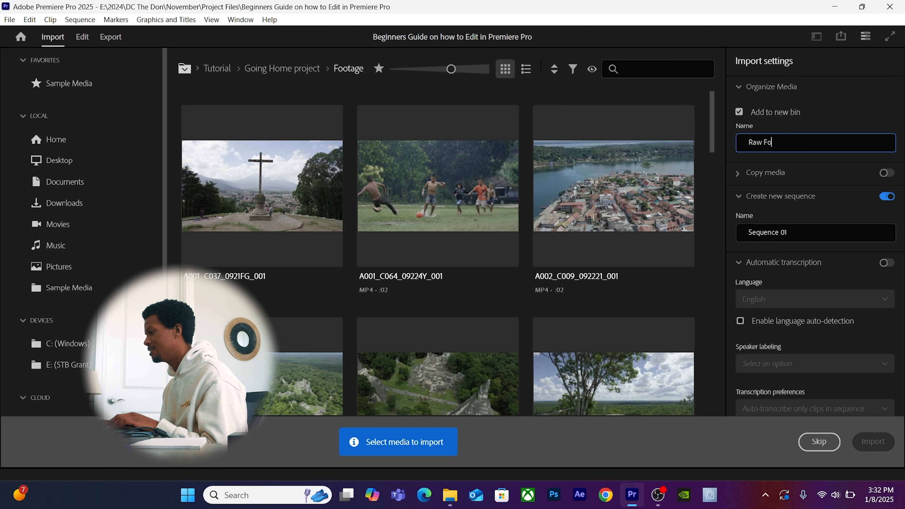
key(BackSpace)
key(BackSpace)
key(BackSpace)
key(BackSpace)
key(BackSpace)
key(BackSpace)
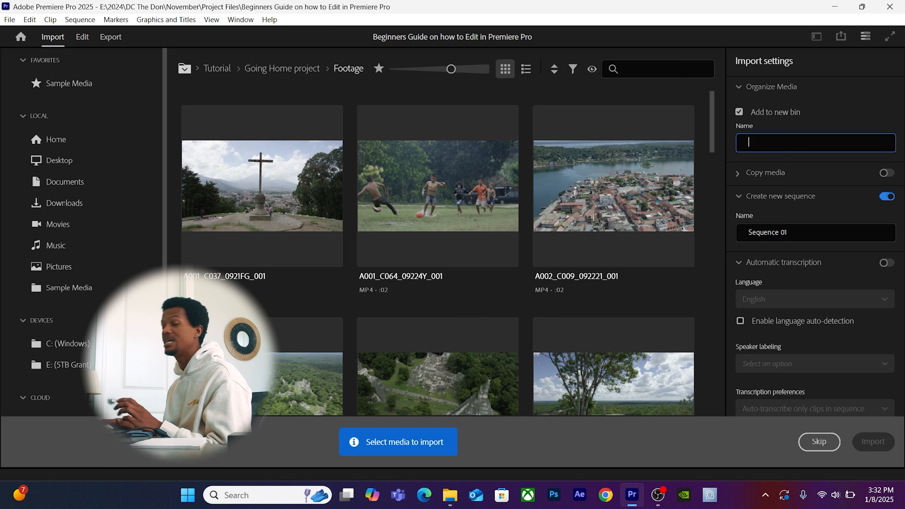
key(Tab)
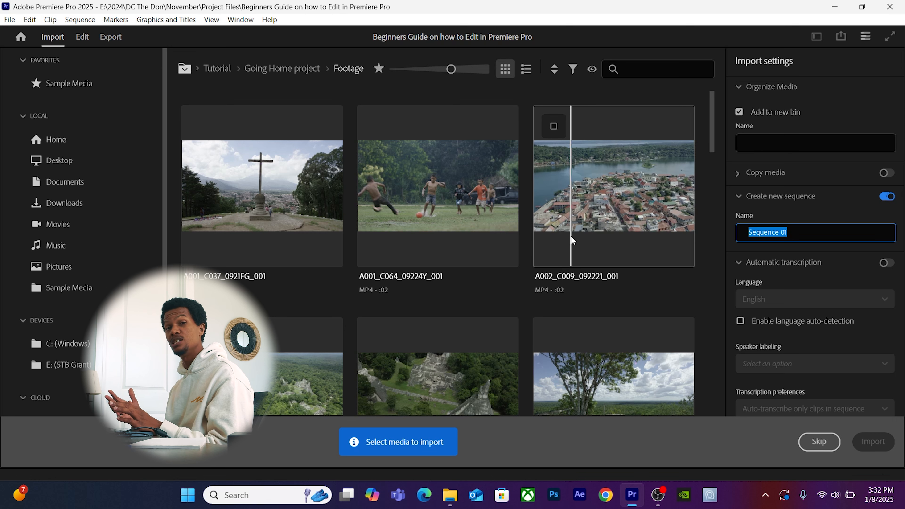
text(Beginners)
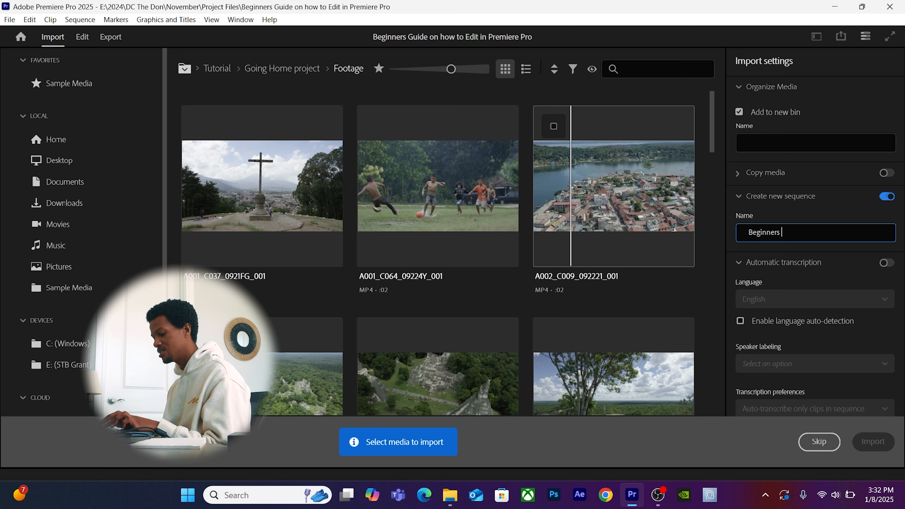
text( Guide on Editing)
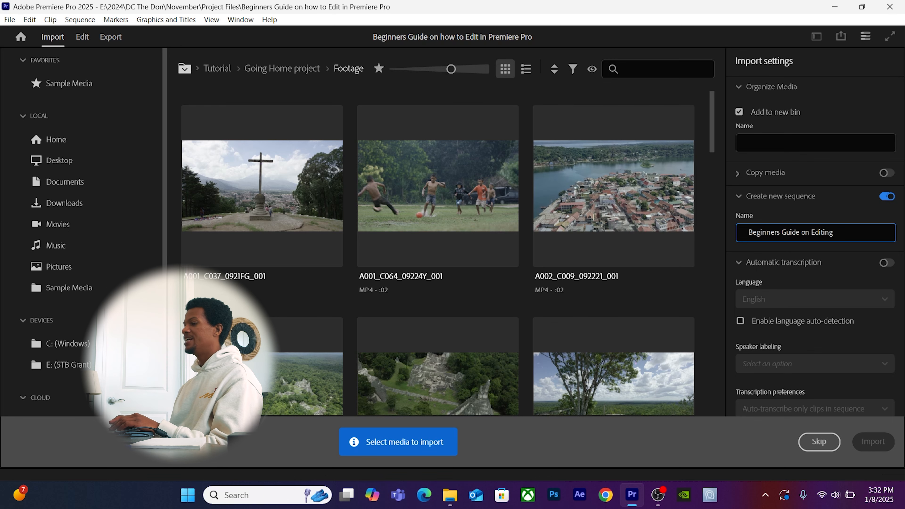
click(82, 39)
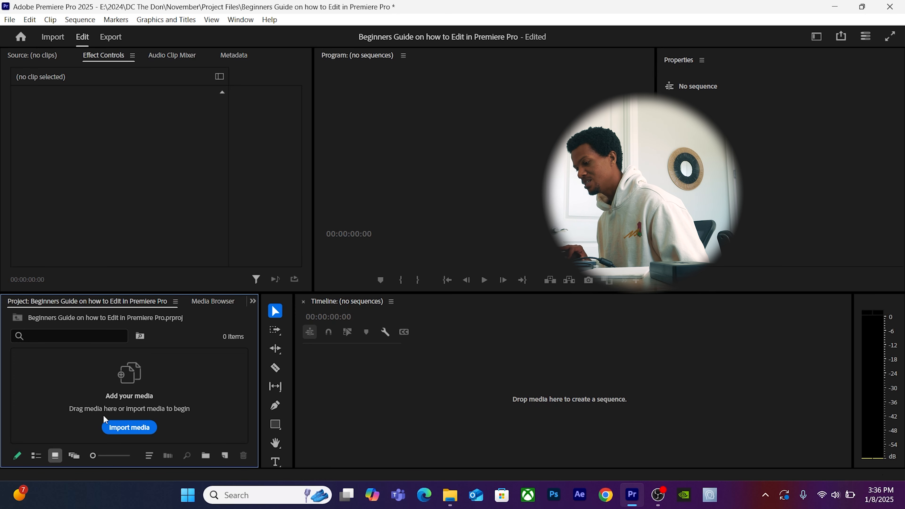
click(120, 431)
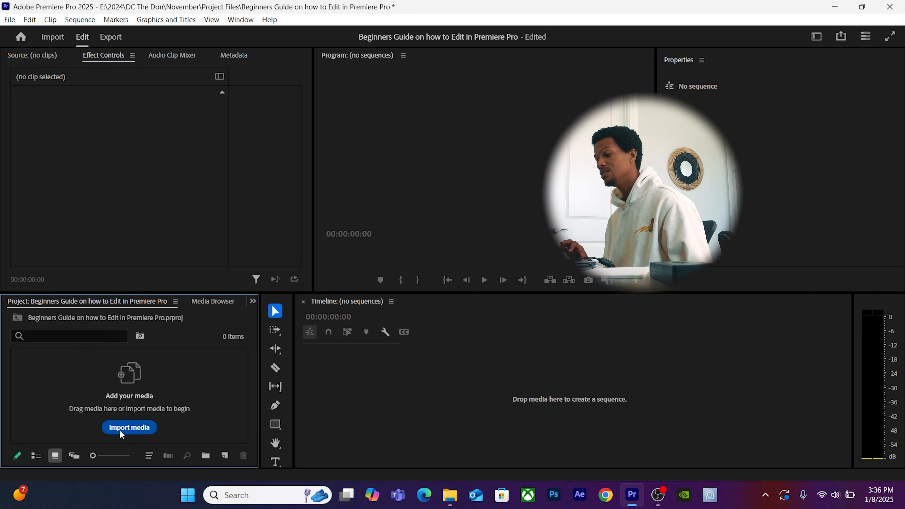
click(357, 202)
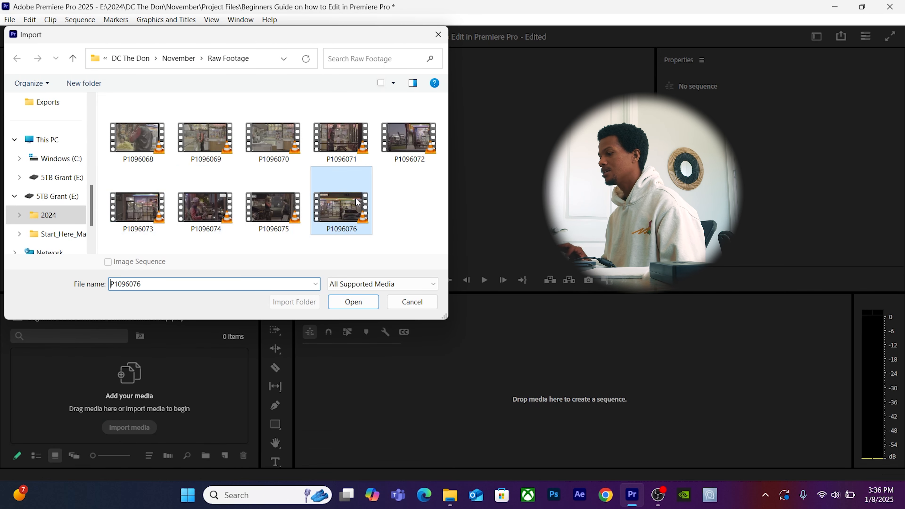
click(210, 209)
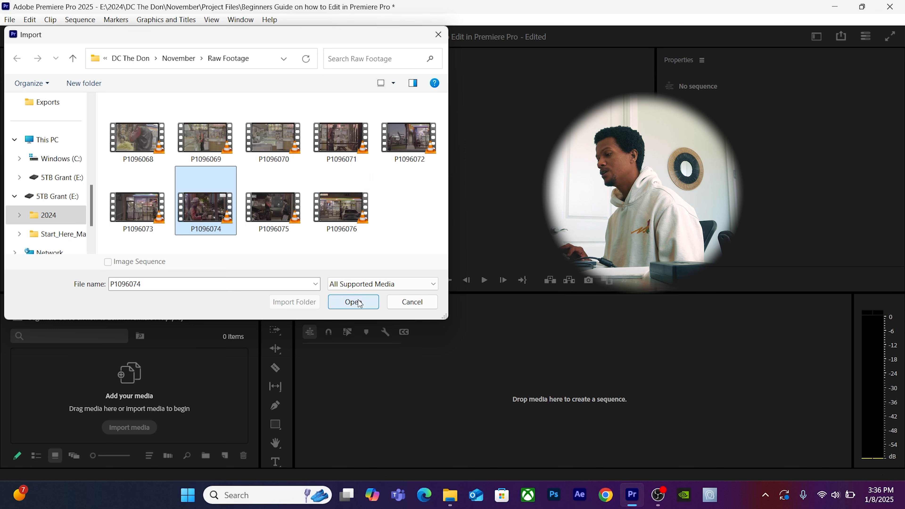
ctrl+click(345, 222)
ctrl+click(408, 141)
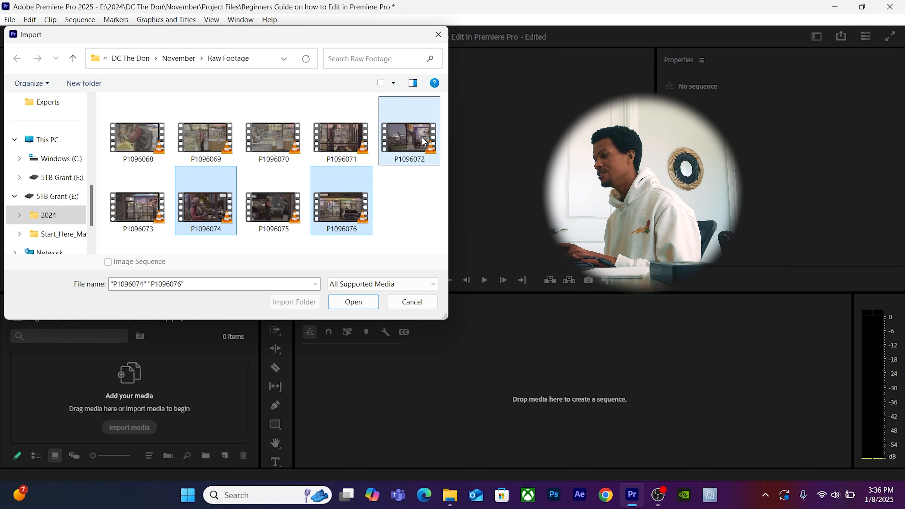
ctrl+click(297, 146)
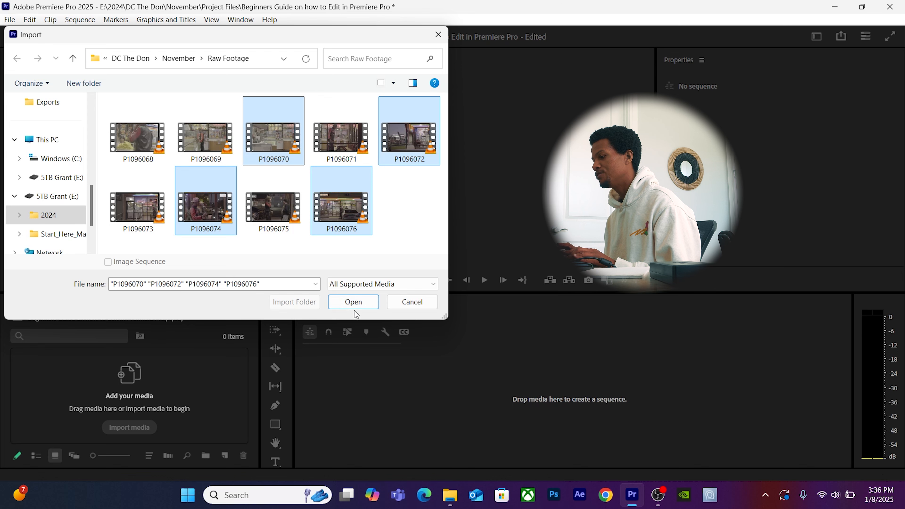
click(355, 304)
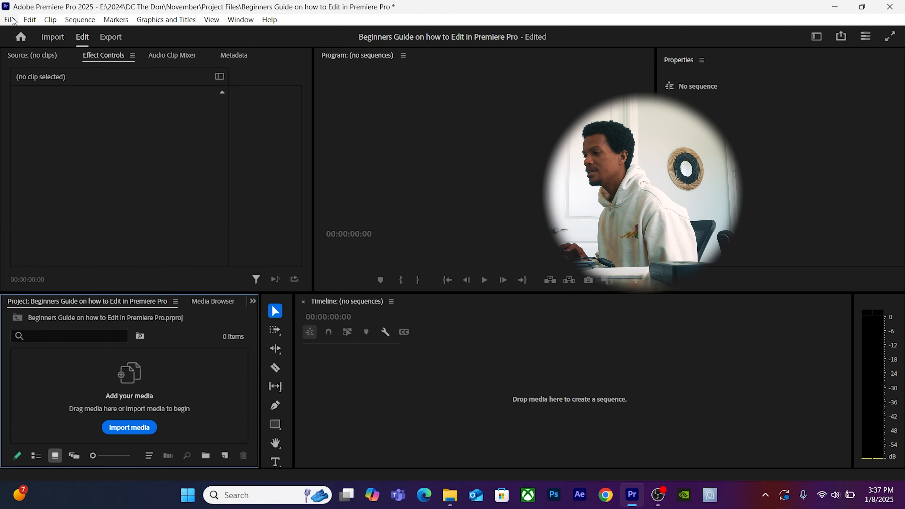
click(10, 20)
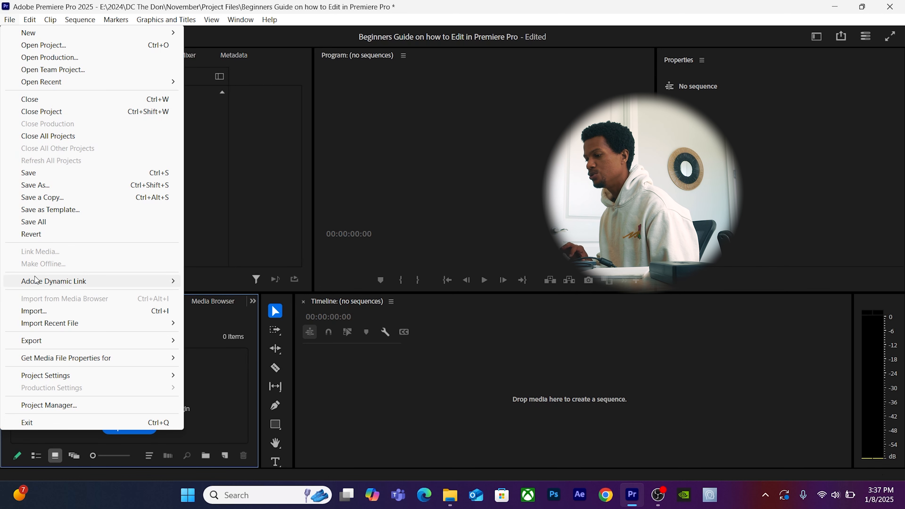
click(35, 312)
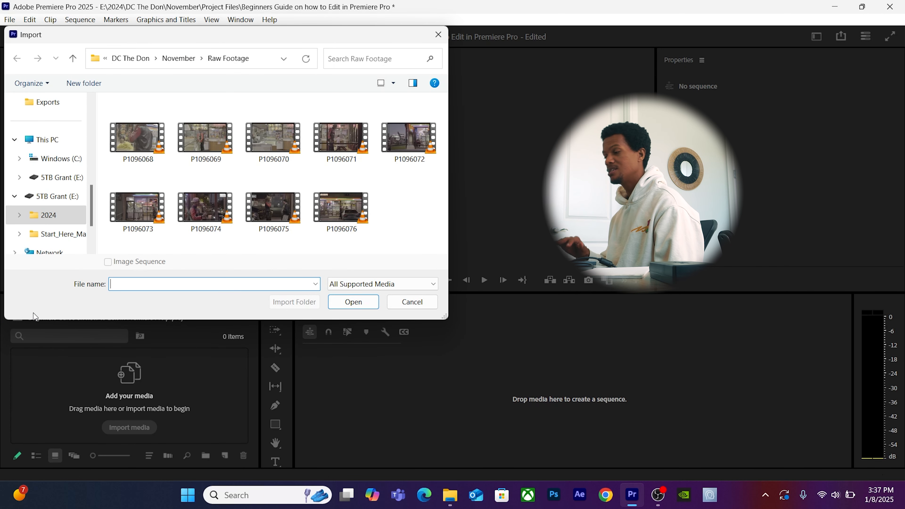
click(412, 302)
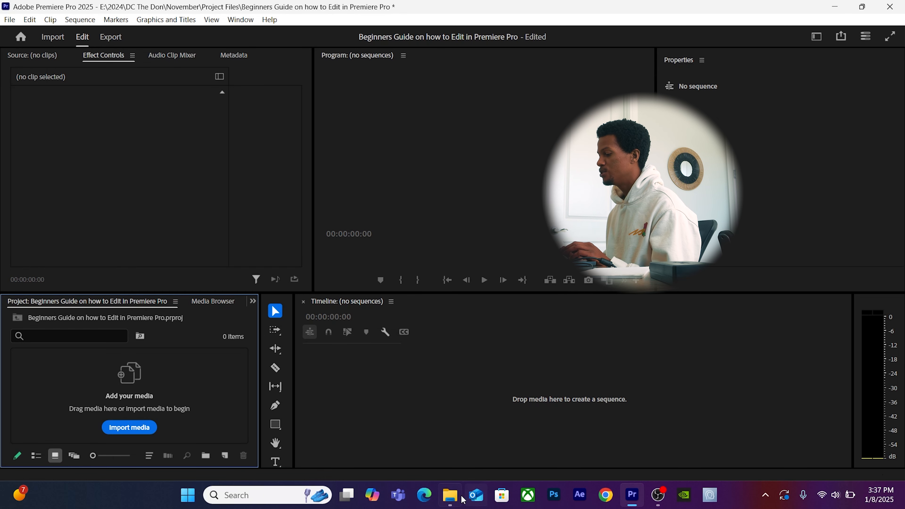
click(450, 494)
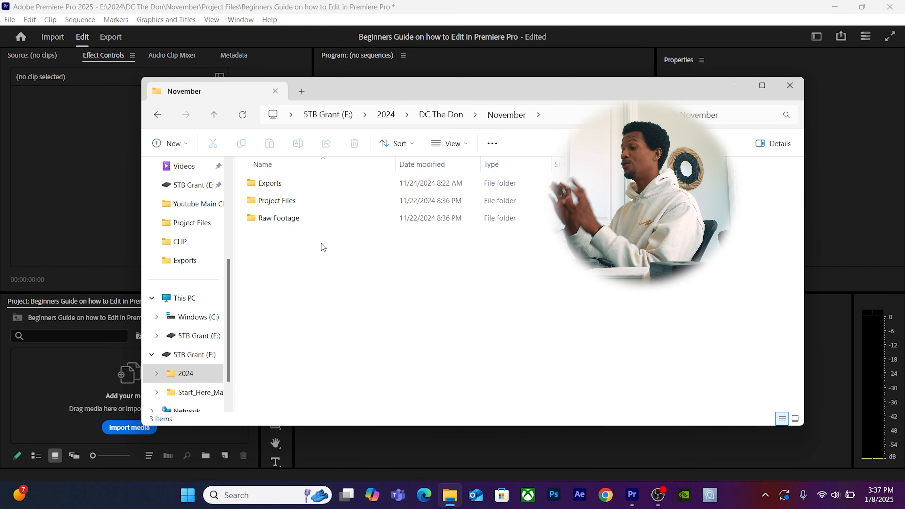
Drag the Raw Footage folder from File Explorer into Premiere's Project panel.
click(297, 220)
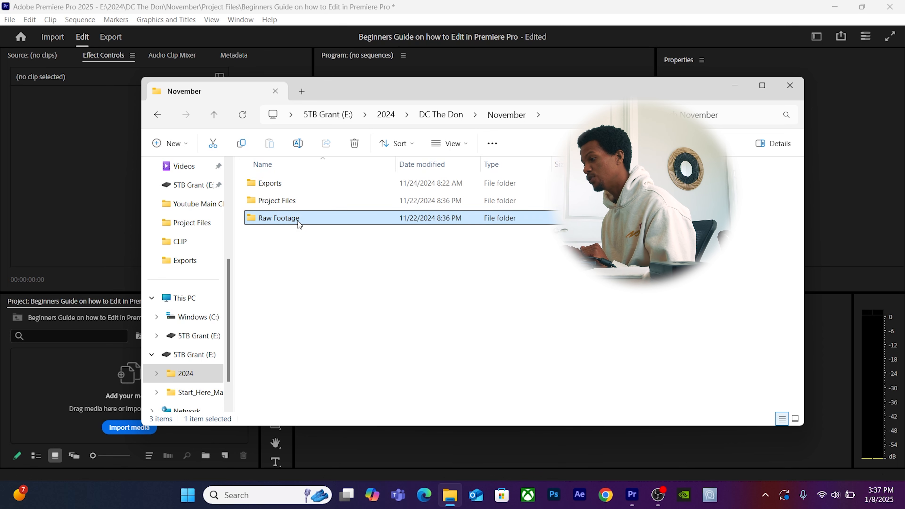
drag(297, 221, 49, 370)
Drop Raw Footage in as a bin, open it, and select clip P1096076.MOV.
click(49, 370)
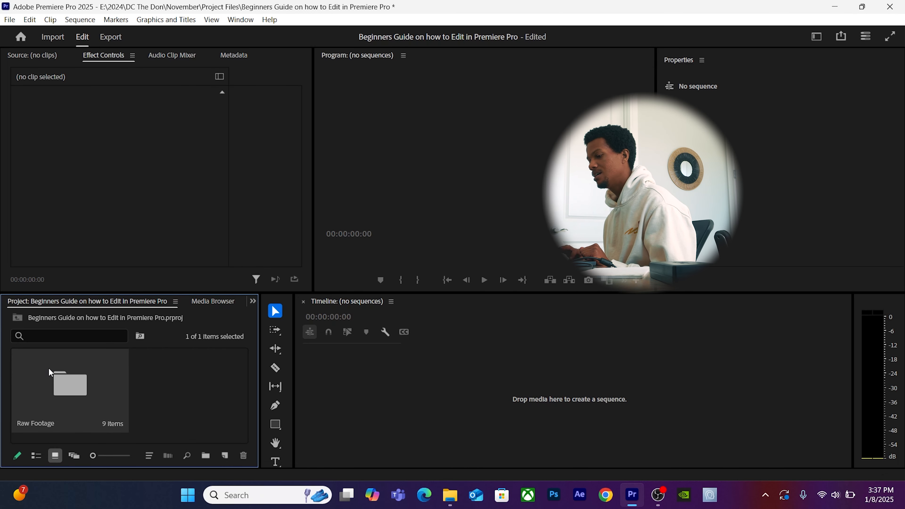
double_click(49, 370)
scroll(82, 386, down, 3)
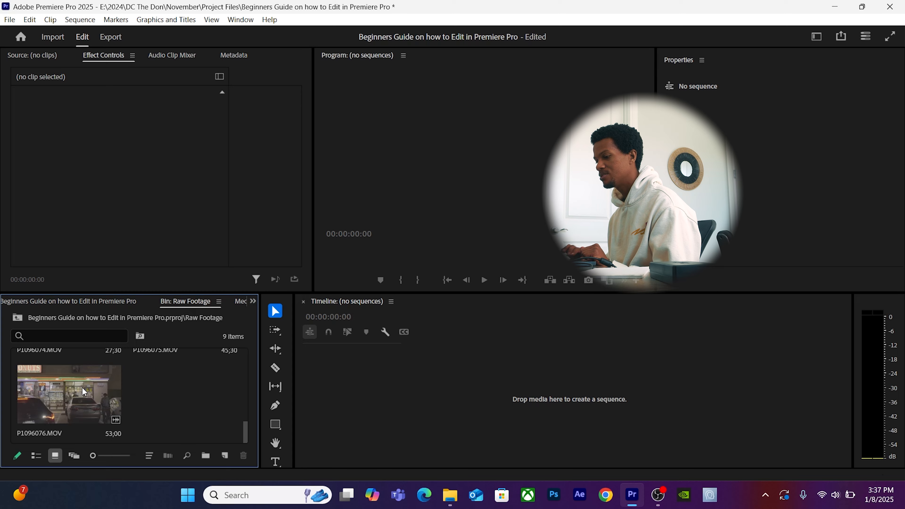
click(82, 388)
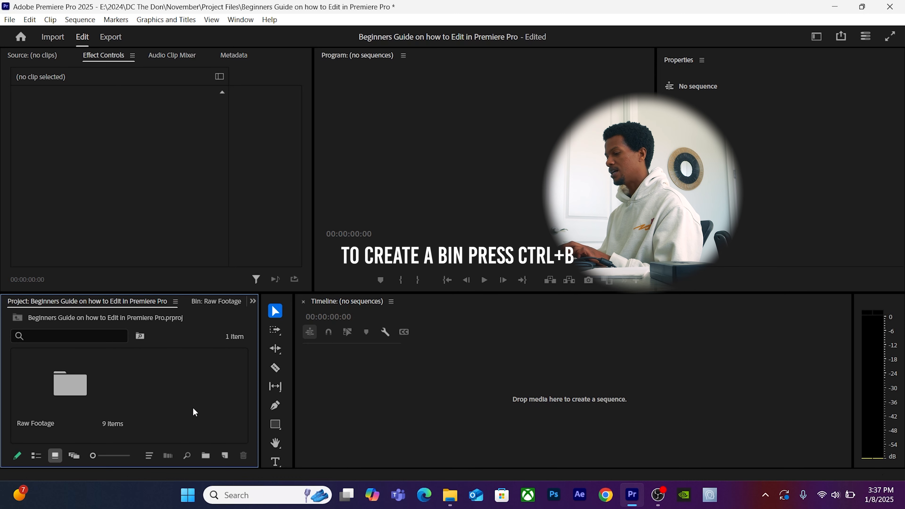
Create an 'Assests' bin and add a new Adjustment Layer inside it.
key(ctrl+b)
text(Assests)
key(Tab)
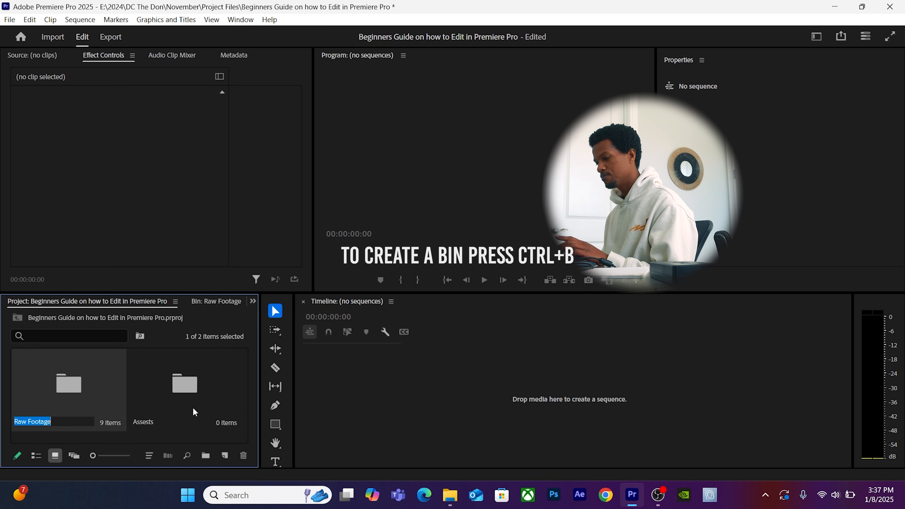
double_click(193, 407)
click(229, 459)
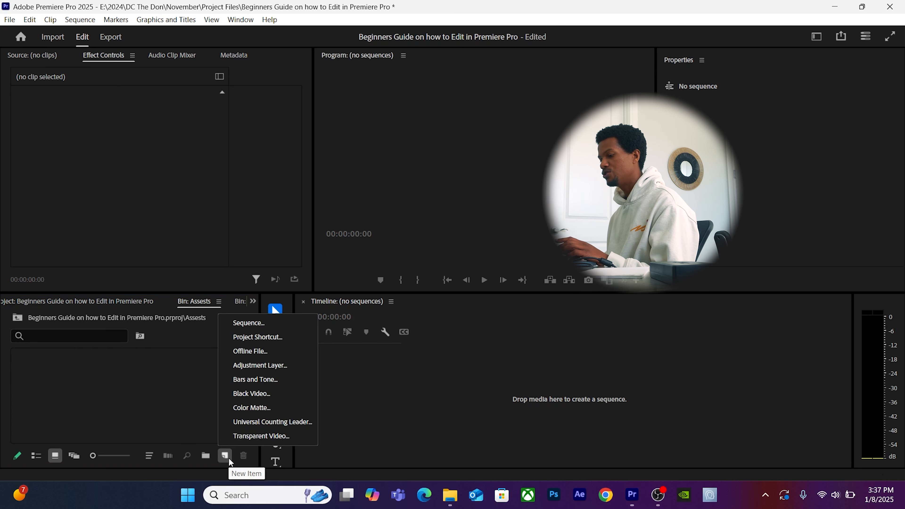
click(257, 366)
key(Return)
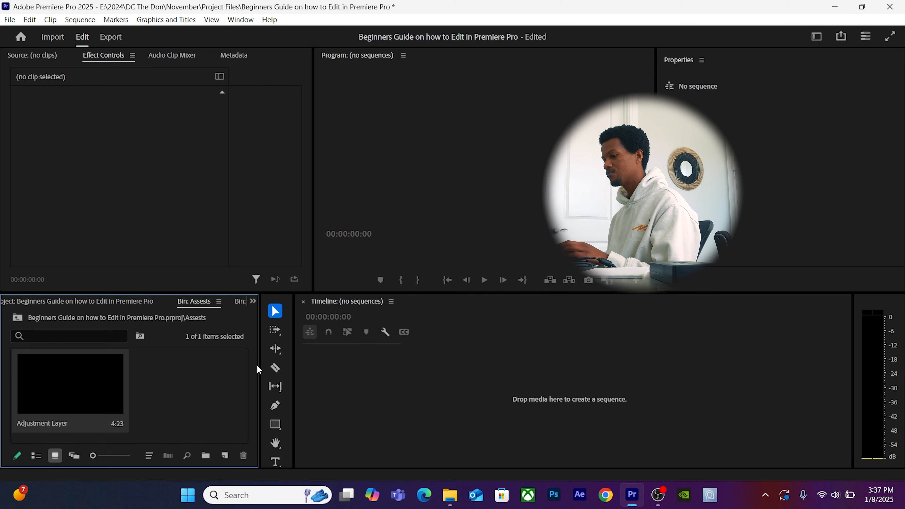
click(140, 411)
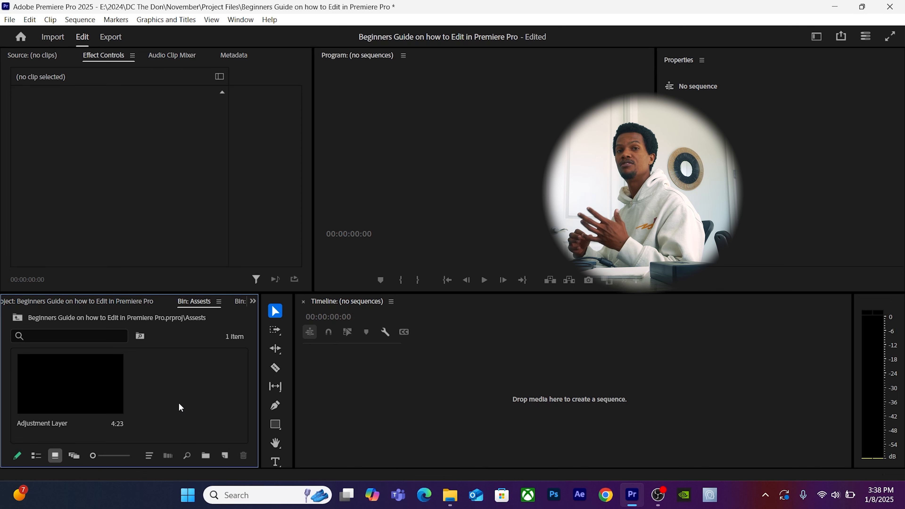
Back at the project's top level, add an empty bin named 'SFX'.
click(94, 301)
click(170, 443)
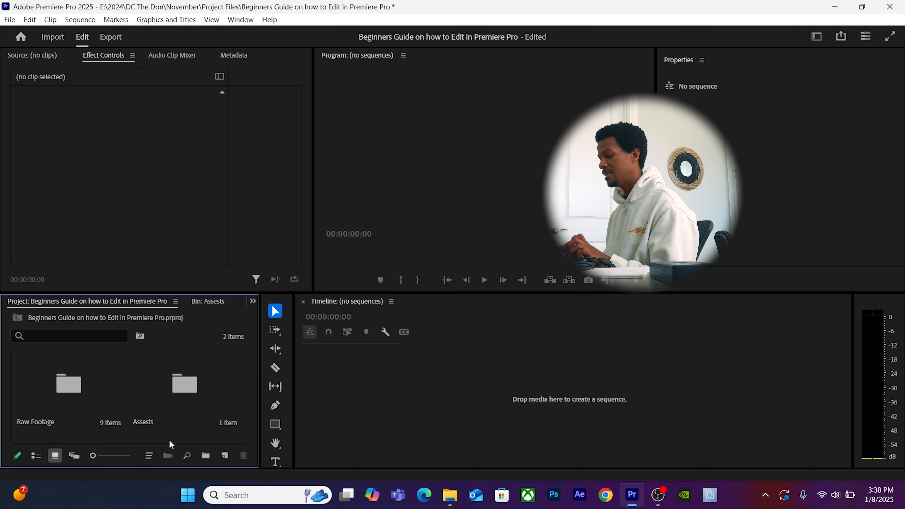
key(ctrl+b)
text(SFX)
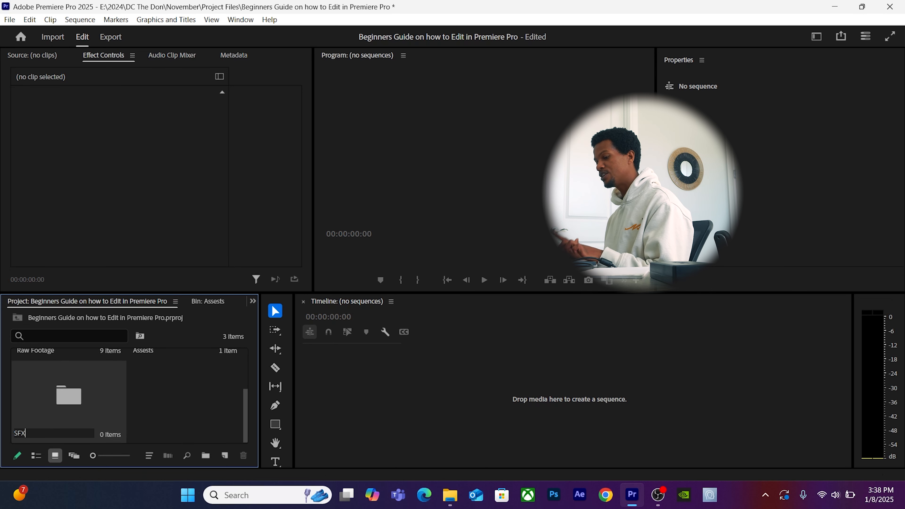
key(Return)
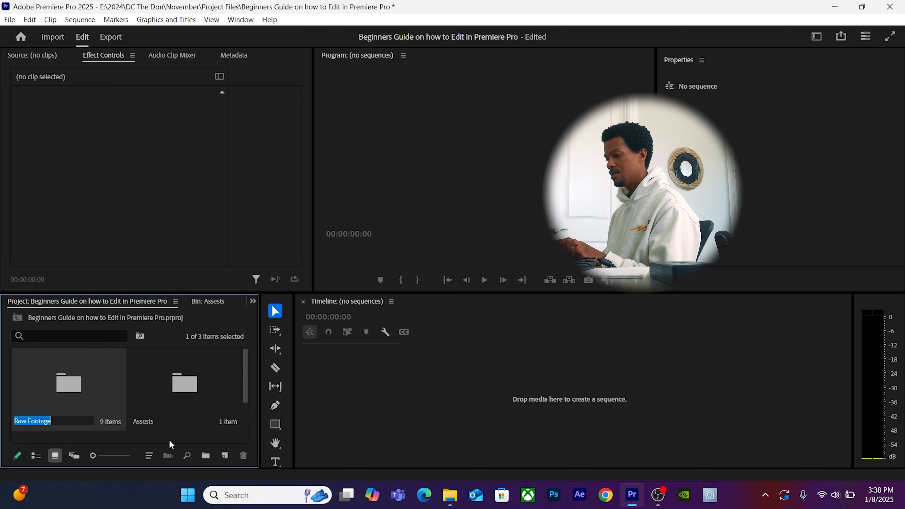
scroll(164, 434, down, 3)
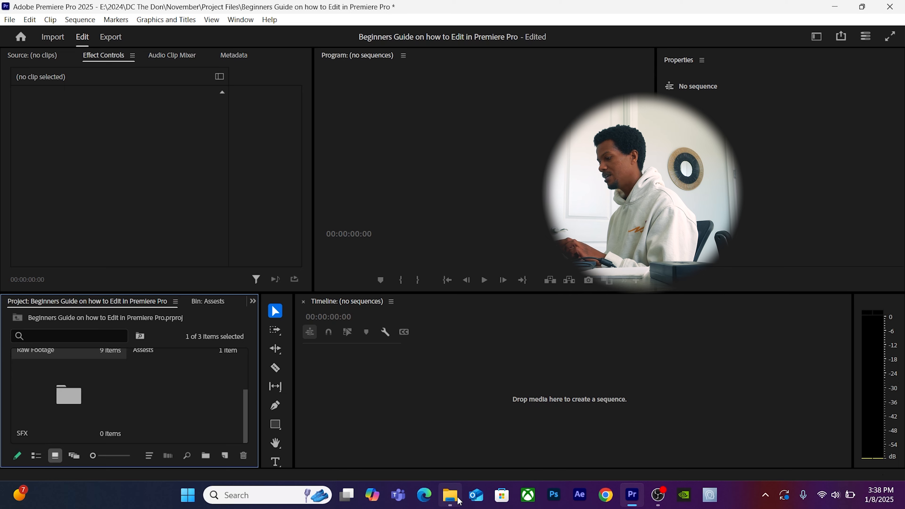
Browse File Explorer through 2024 and Assests into the SFX folder, then close the window.
click(449, 495)
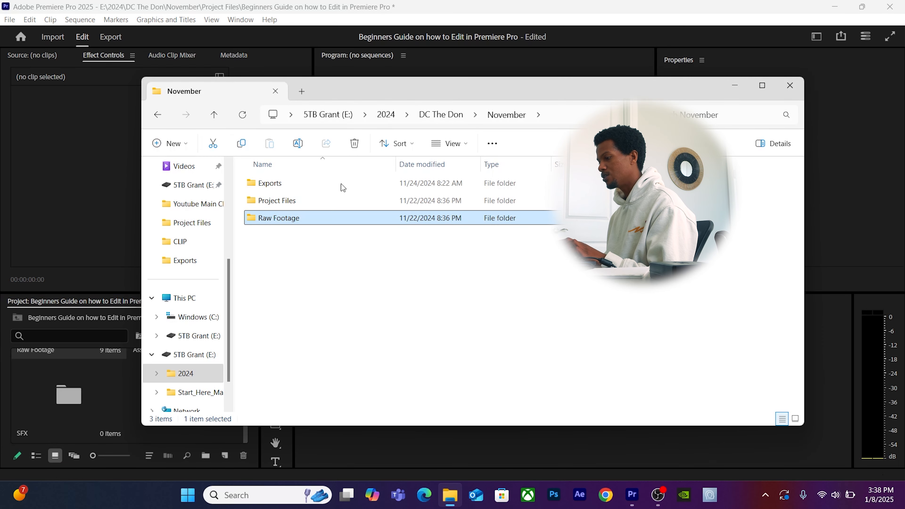
click(184, 374)
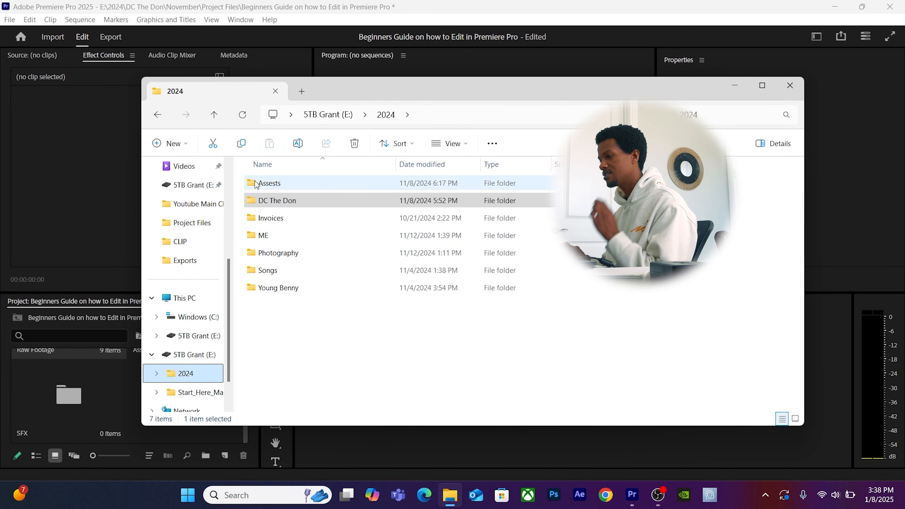
double_click(263, 183)
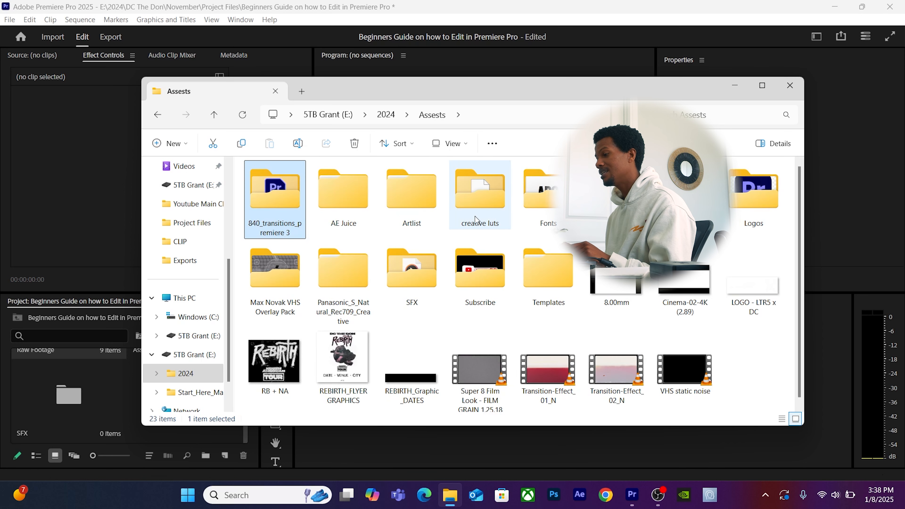
double_click(426, 261)
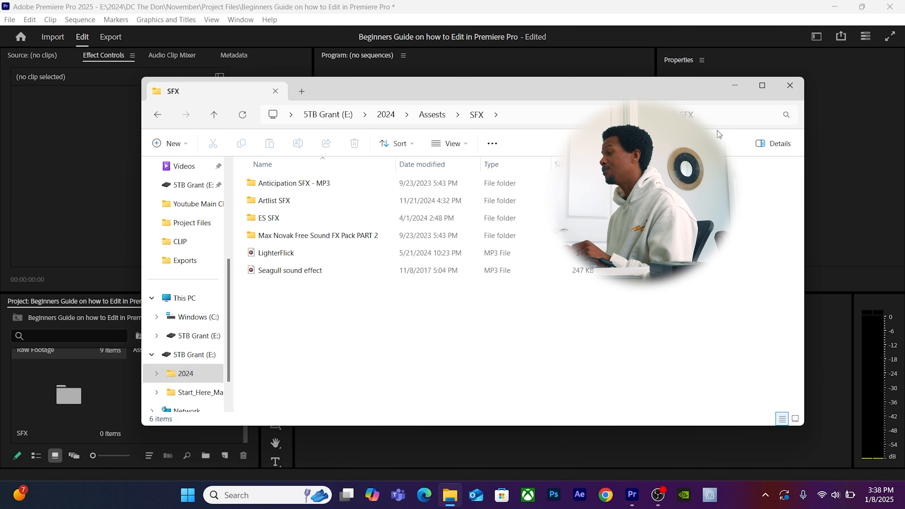
click(798, 89)
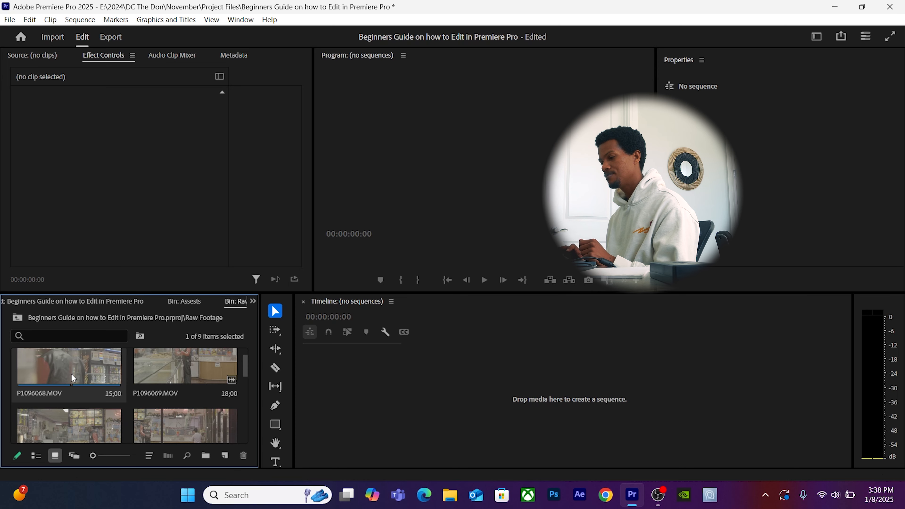
Drop P1096068.MOV onto the empty Timeline to create a sequence and play it briefly.
drag(70, 367, 501, 412)
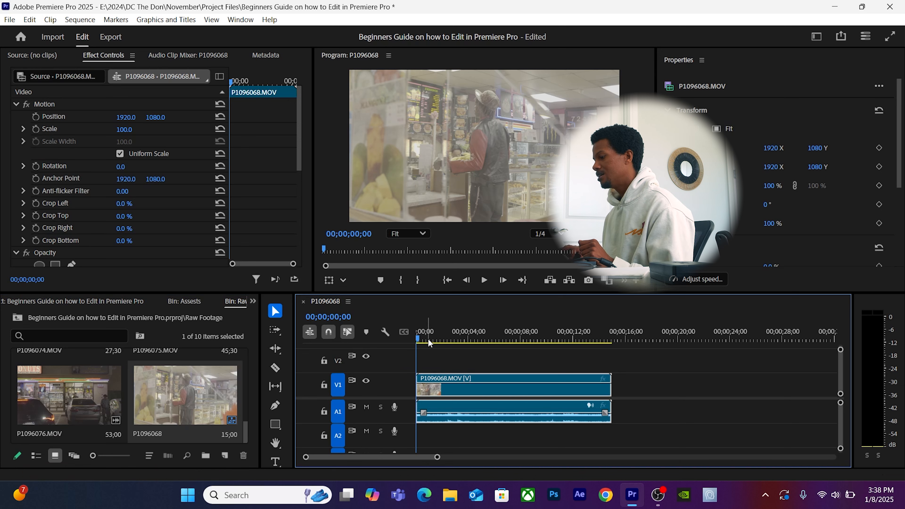
key(space)
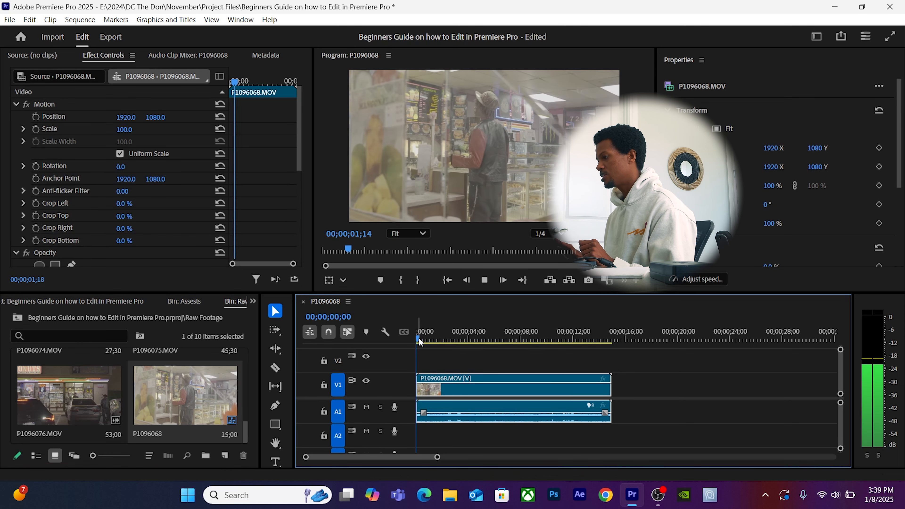
key(space)
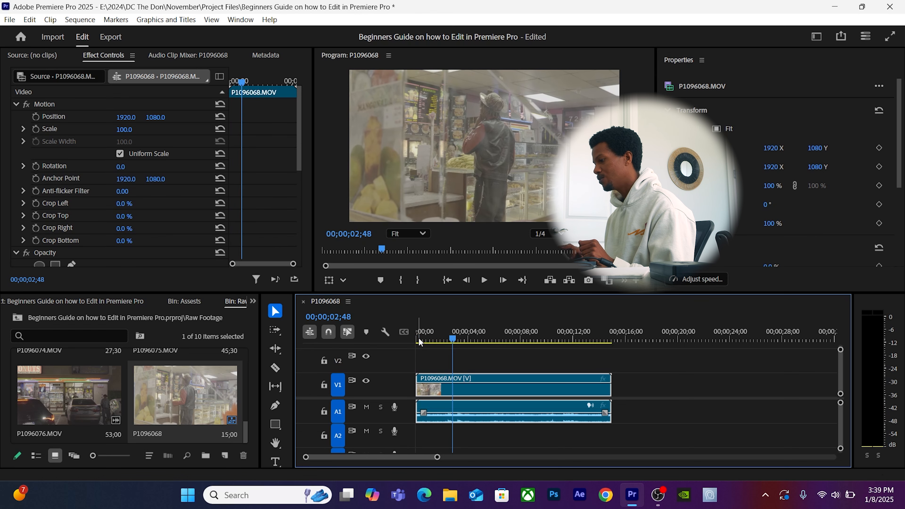
click(485, 280)
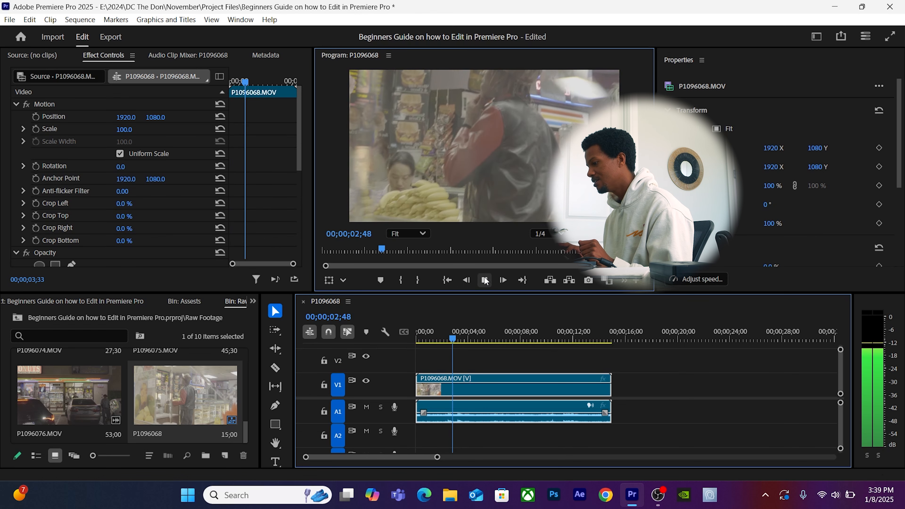
click(484, 280)
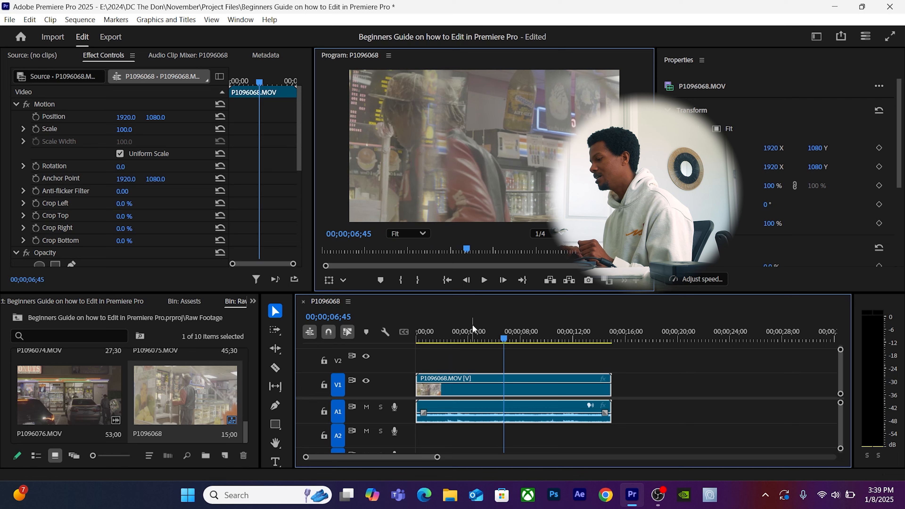
Step through the clip frame by frame, jump to its end, then return the playhead to the start.
click(466, 280)
click(466, 280)
click(466, 280)
click(465, 280)
click(466, 280)
click(465, 280)
click(466, 280)
click(466, 280)
click(466, 280)
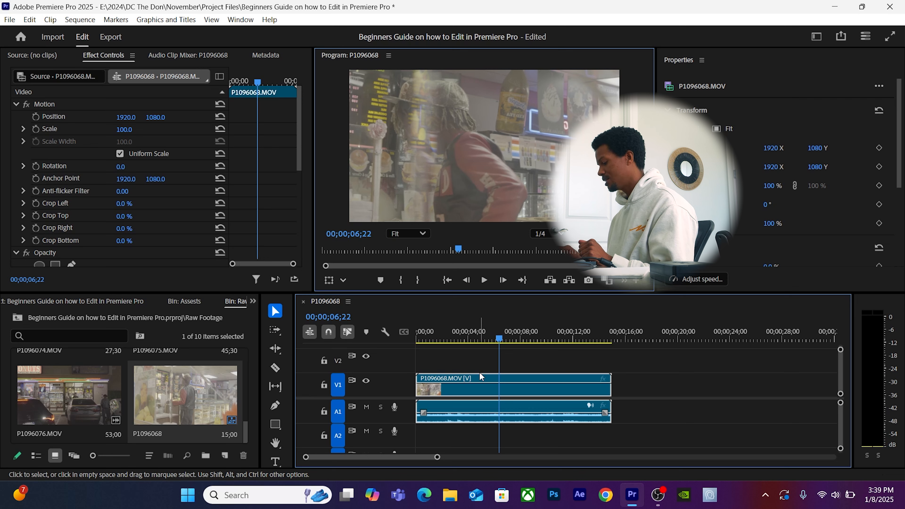
key(Left)
key(Left)
key(Left)
key(Left)
key(Left)
key(Left)
key(Left)
key(Left)
key(Left)
key(Left)
key(Left)
key(Left)
key(Left)
key(Left)
key(Left)
key(Left)
key(Left)
key(Left)
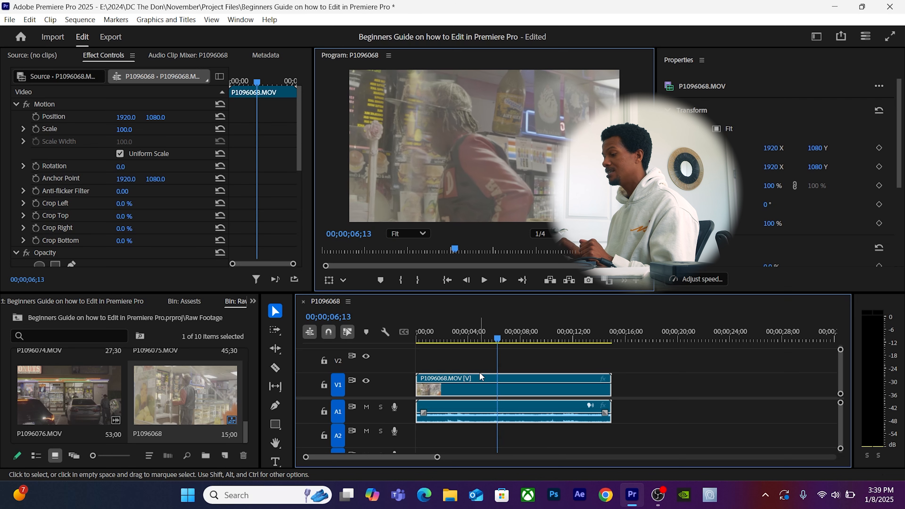
key(Right)
key(Right)
key(Right)
key(Right)
key(Right)
key(Right)
key(Right)
key(Right)
key(Right)
key(Right)
key(Right)
key(Right)
key(Right)
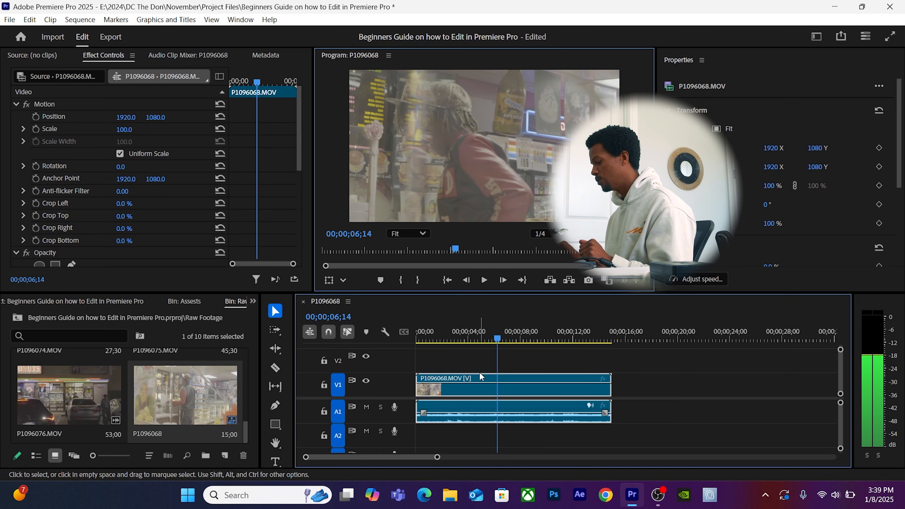
key(Down)
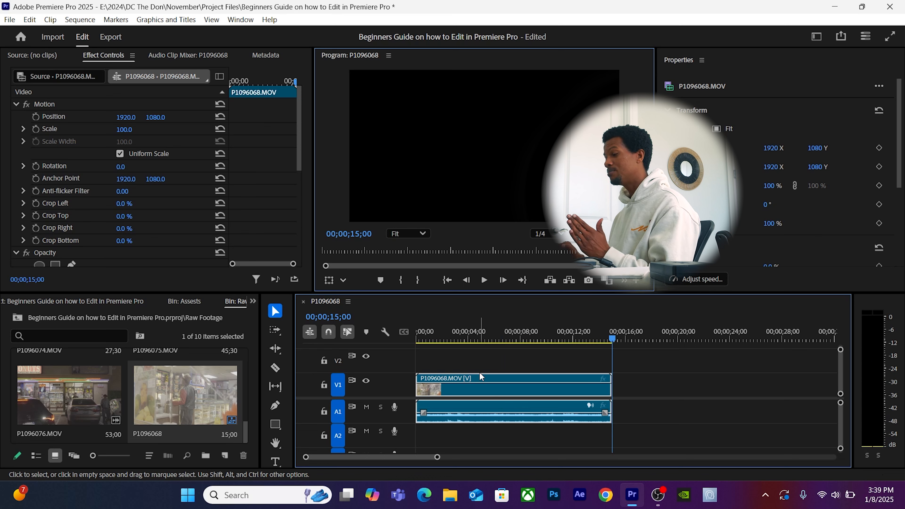
click(518, 331)
key(Down)
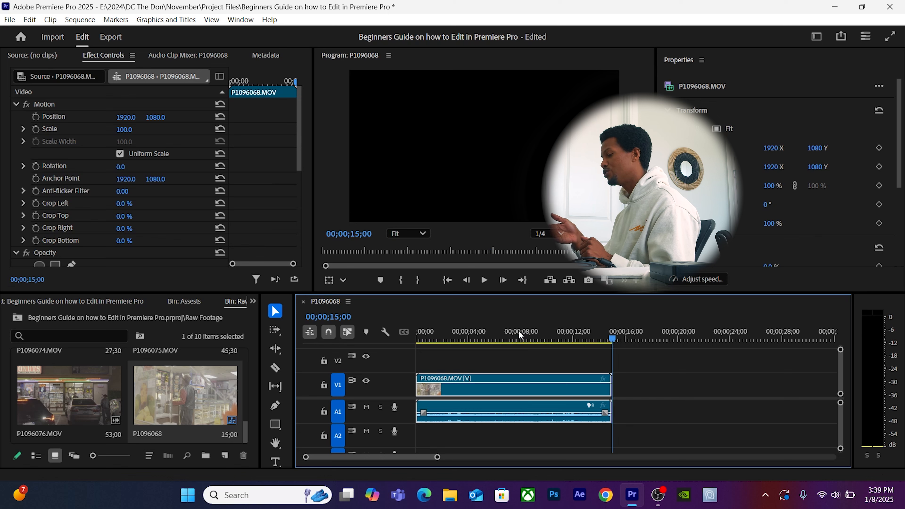
key(Up)
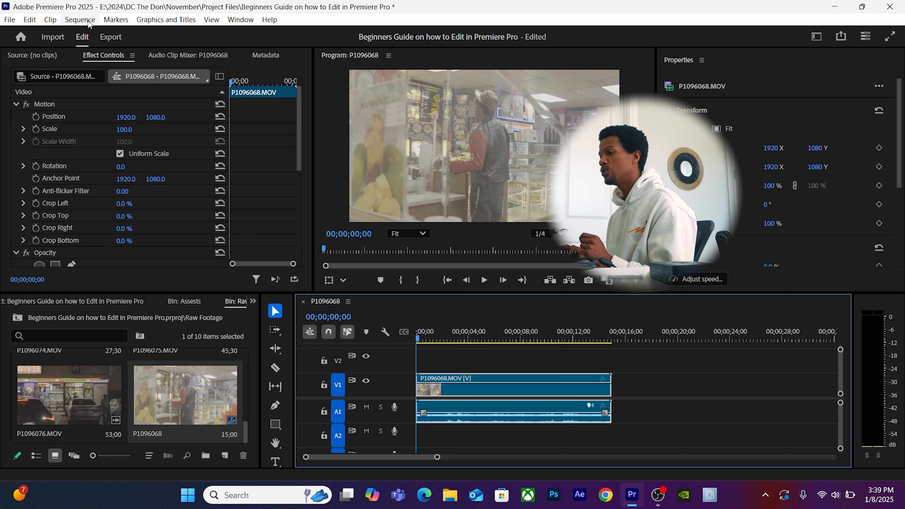
Set the sequence timebase to 23.976 frames/second in Sequence Settings.
click(83, 20)
mouse_move(116, 20)
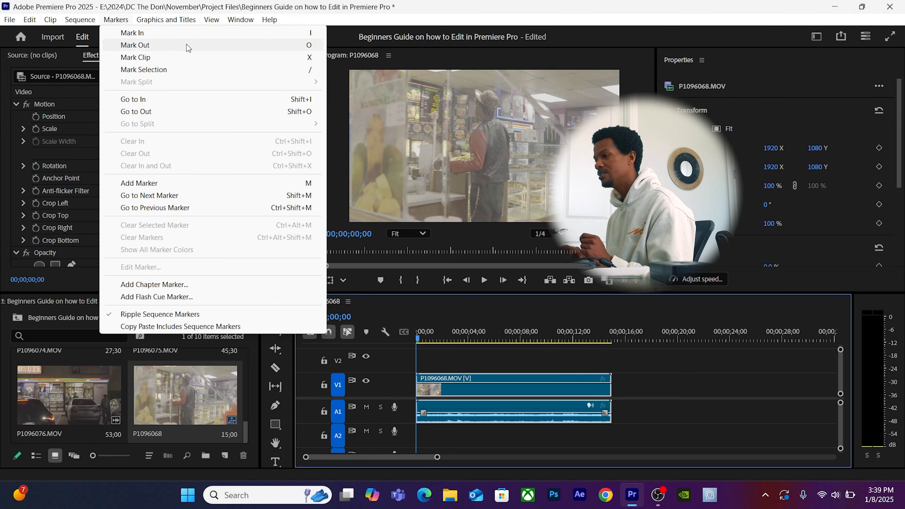
mouse_move(80, 20)
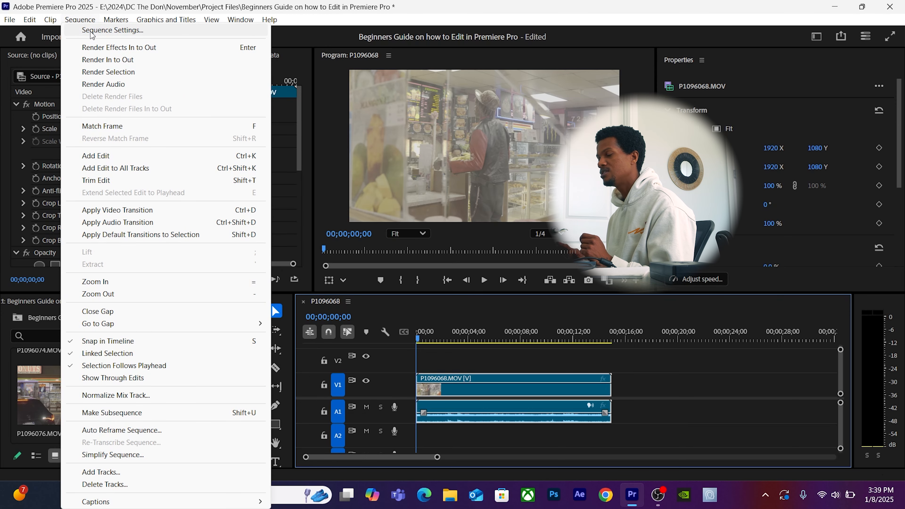
click(92, 33)
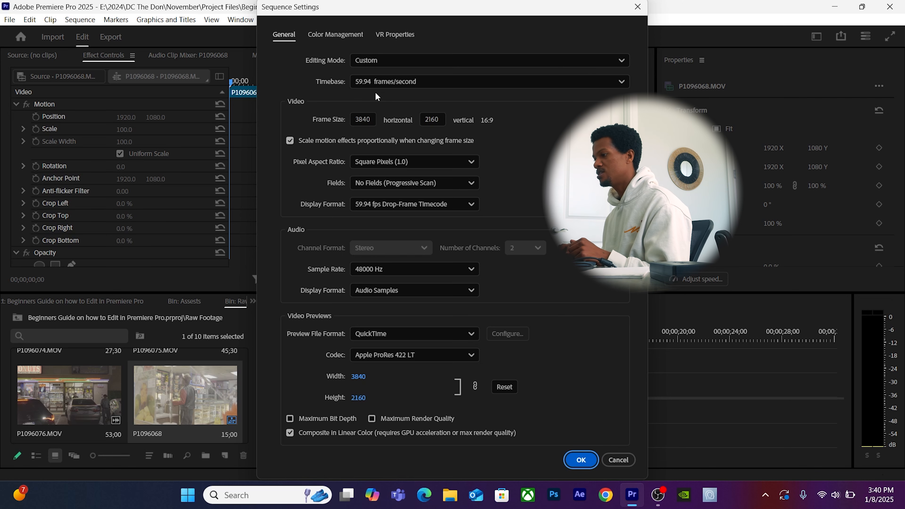
click(408, 79)
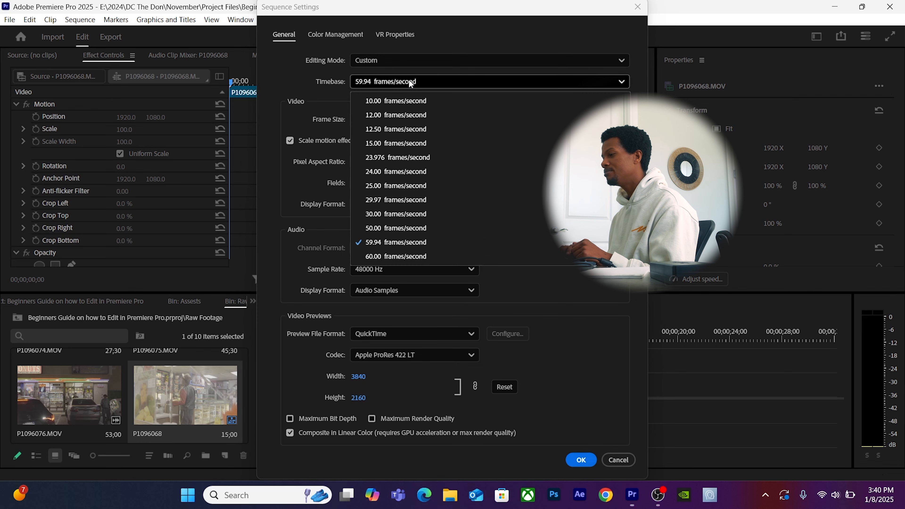
click(391, 162)
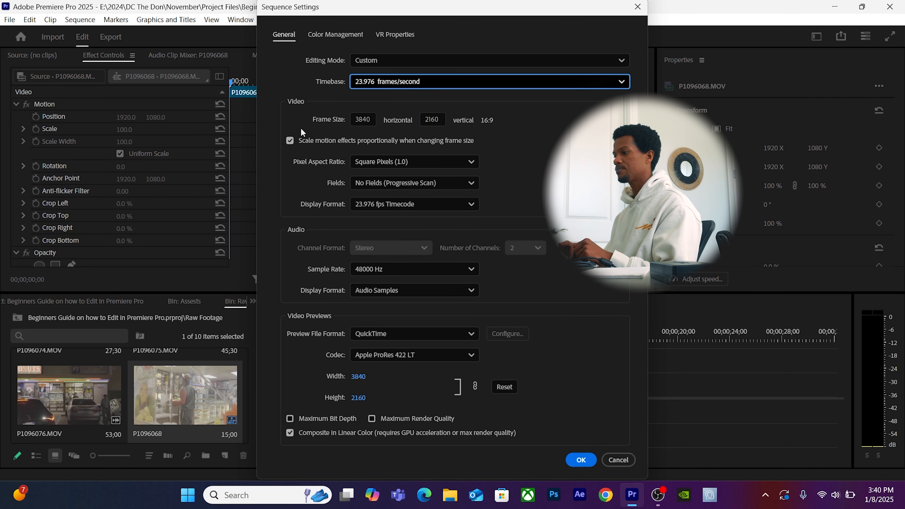
Change the frame width to 1080 and begin retyping the frame height.
click(363, 119)
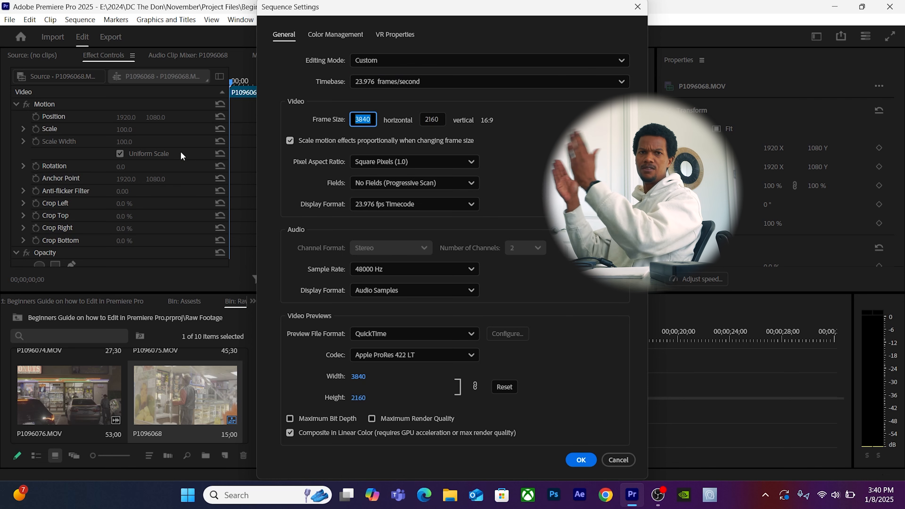
text(1080)
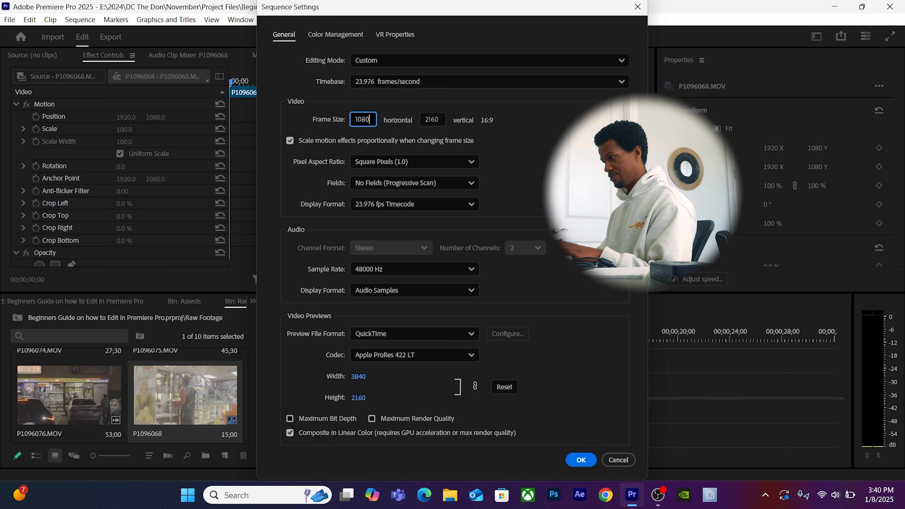
key(Tab)
text(19)
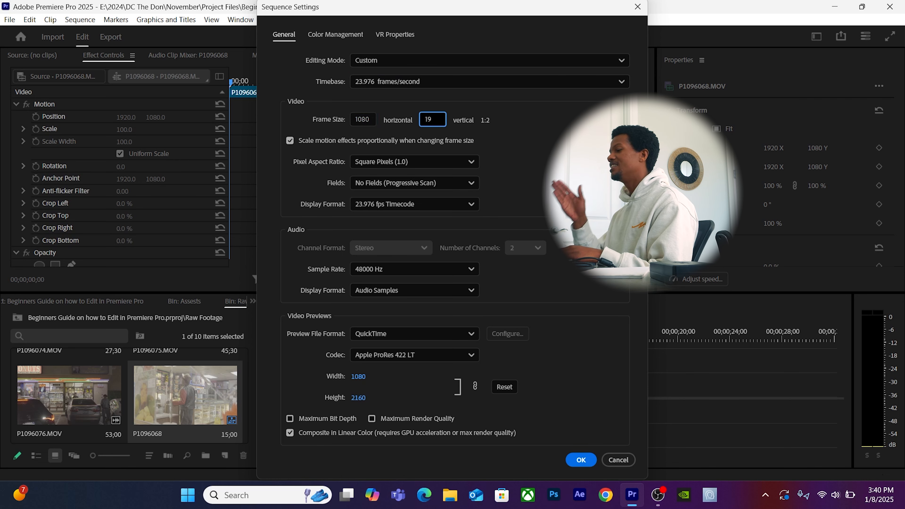
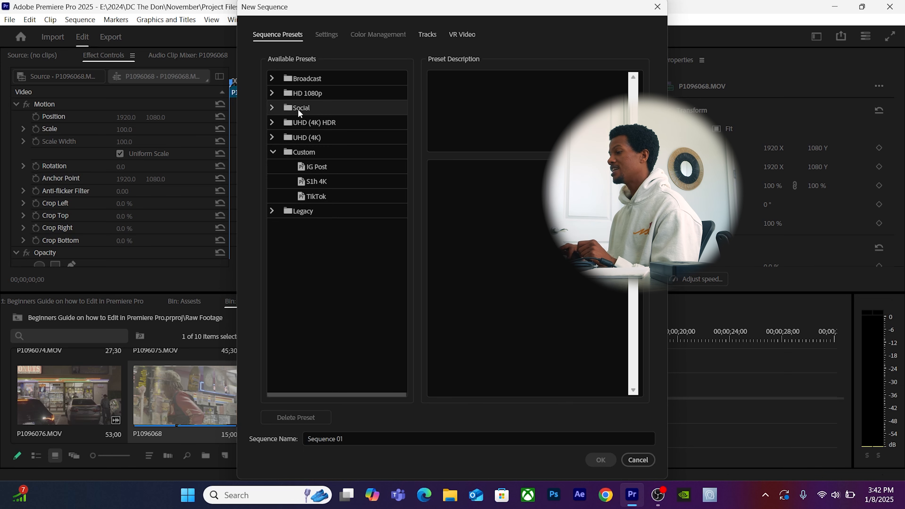
Expand the Social presets and build a sequence from Social Media Square 1x1 30 fps.
click(273, 109)
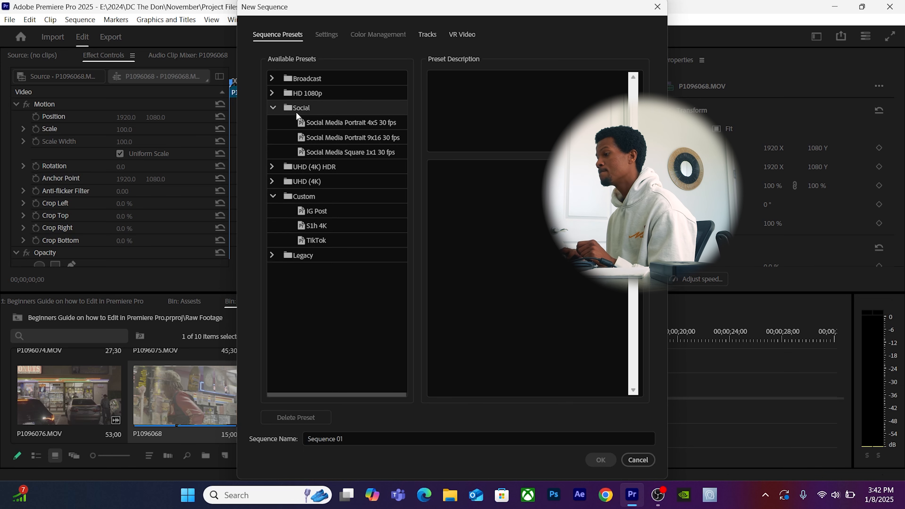
click(367, 152)
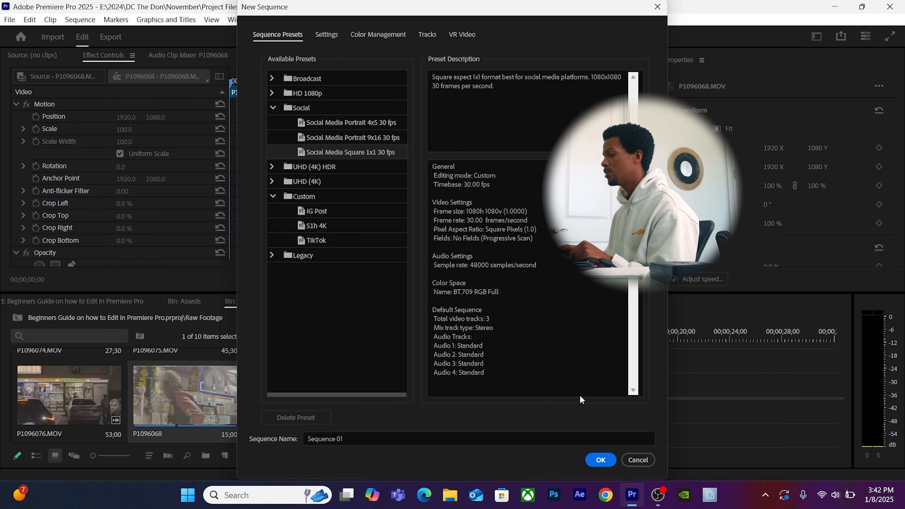
click(600, 459)
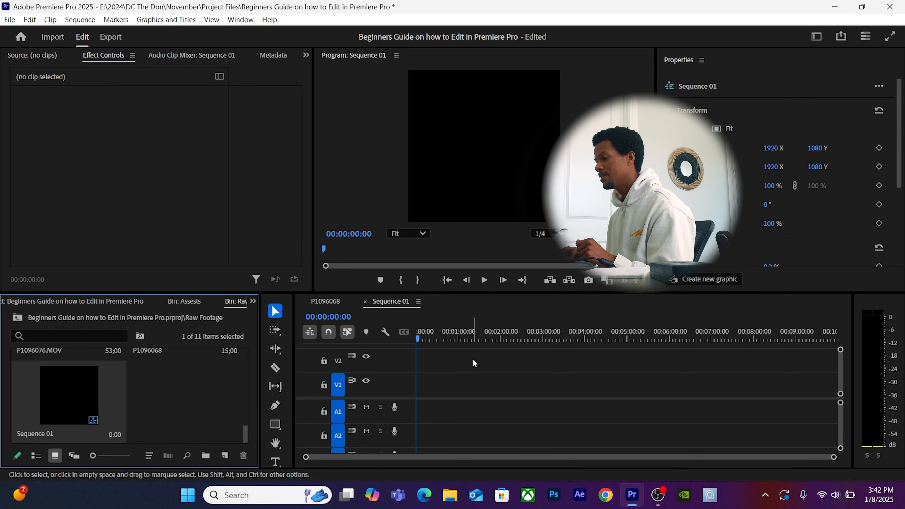
Drag the P1096068 clip into Sequence 01, keeping the sequence's existing settings.
click(335, 304)
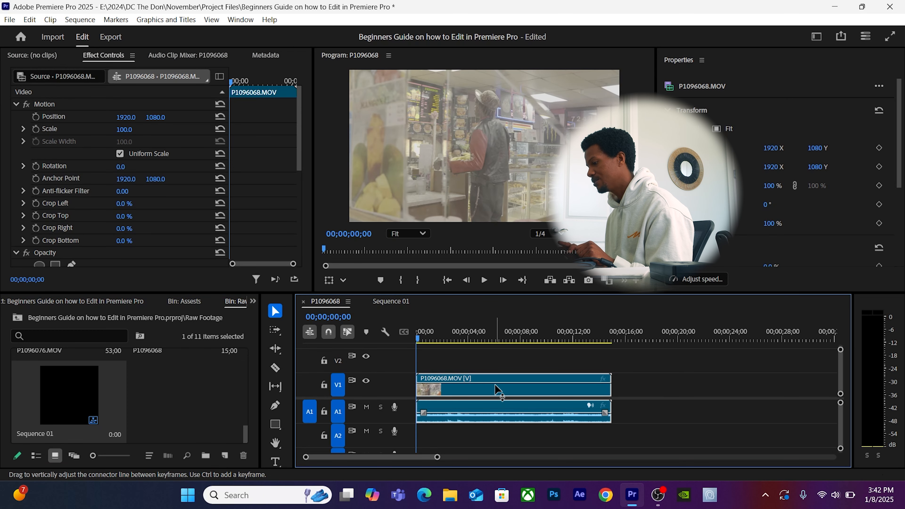
drag(495, 387, 418, 386)
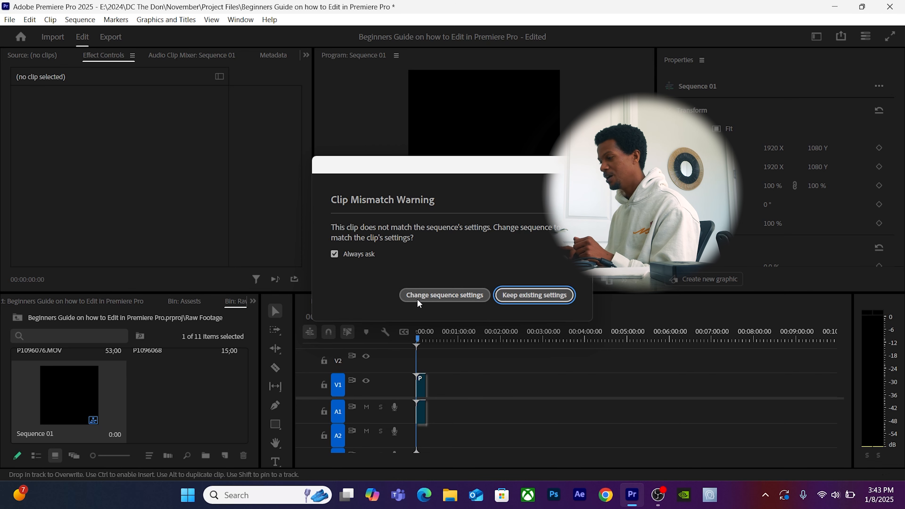
click(554, 301)
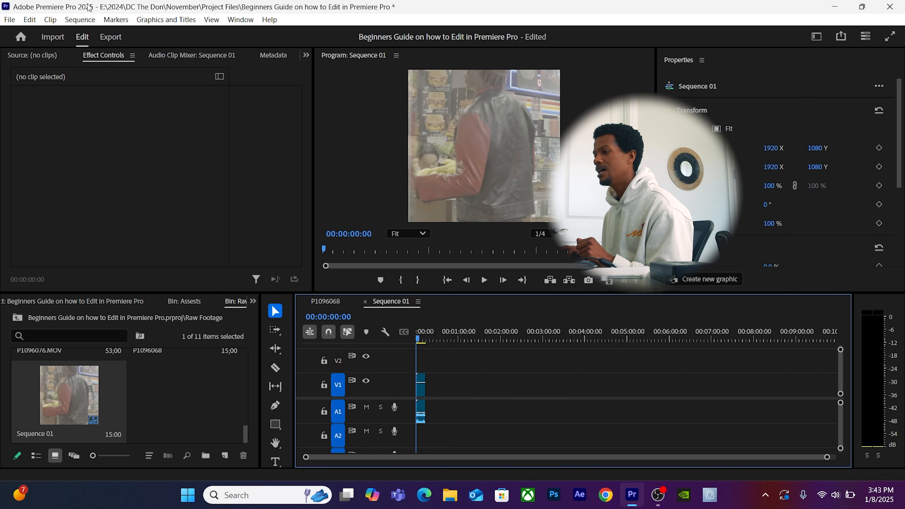
Set Sequence 01's timebase to 23.976 frames/second in Sequence Settings.
click(77, 19)
mouse_move(117, 21)
click(110, 29)
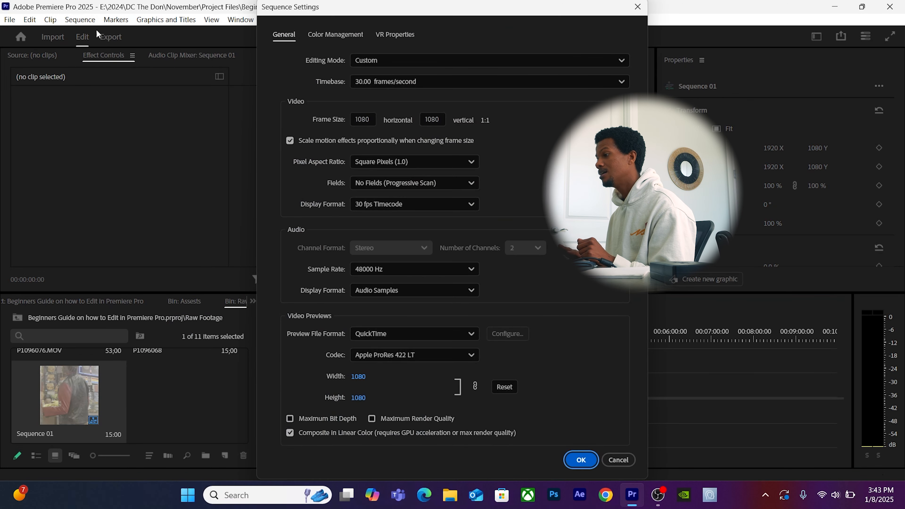
click(381, 82)
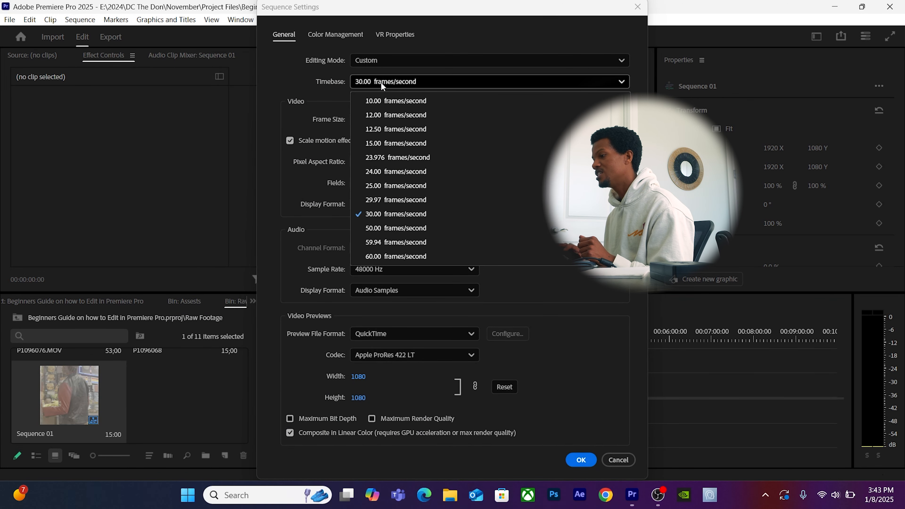
click(388, 159)
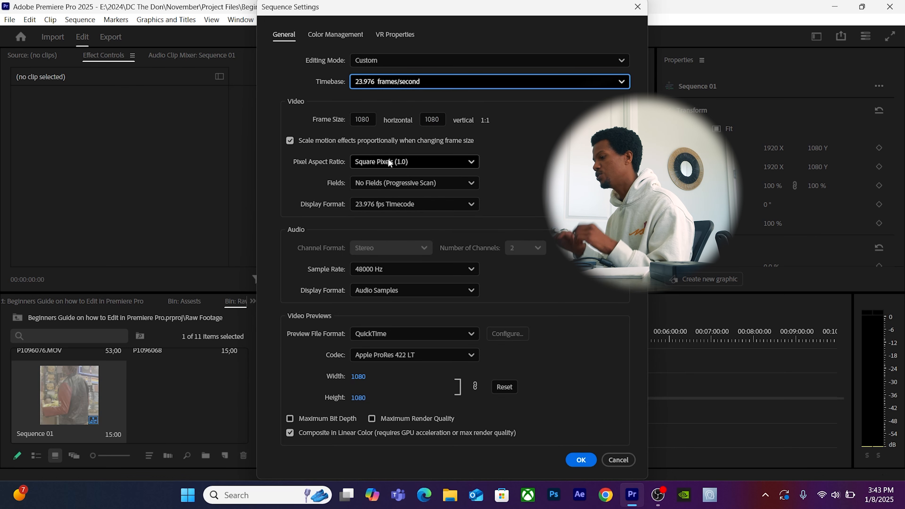
Close Sequence Settings and undo back, removing the clip and Sequence 01.
key(Escape)
key(ctrl+z)
key(ctrl+z)
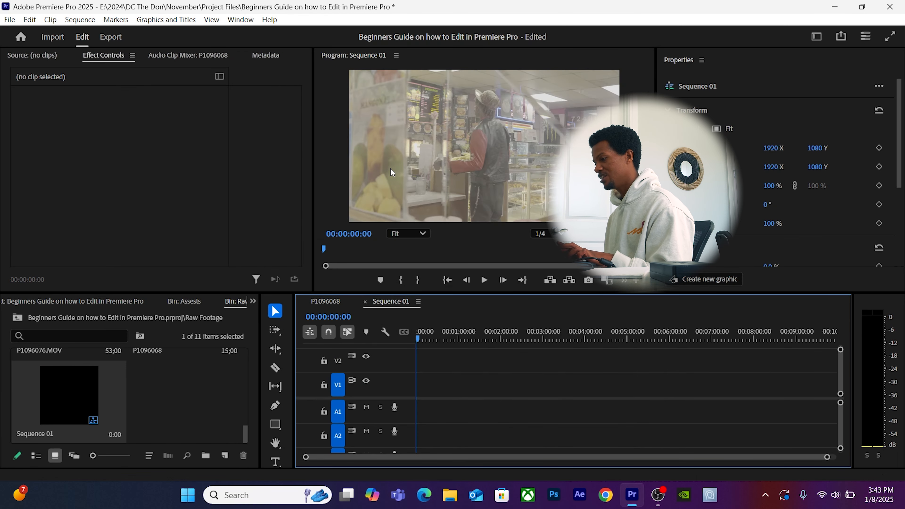
key(ctrl+z)
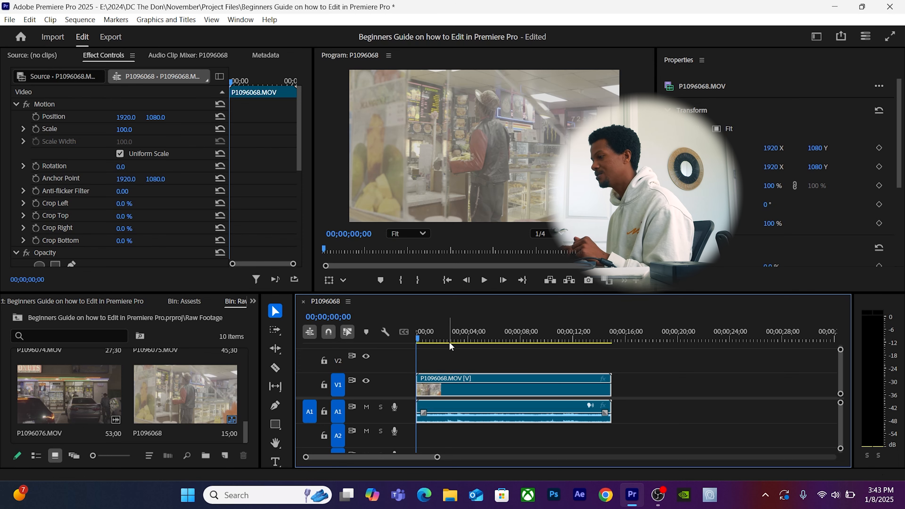
Nudge the P1096068 clip and drop P1096076.MOV right after it on V1.
click(413, 151)
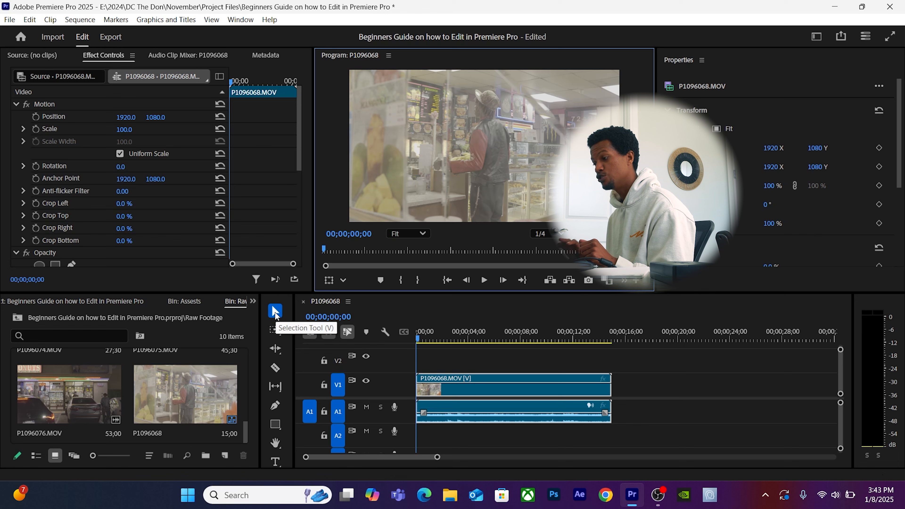
click(468, 393)
drag(468, 393, 493, 391)
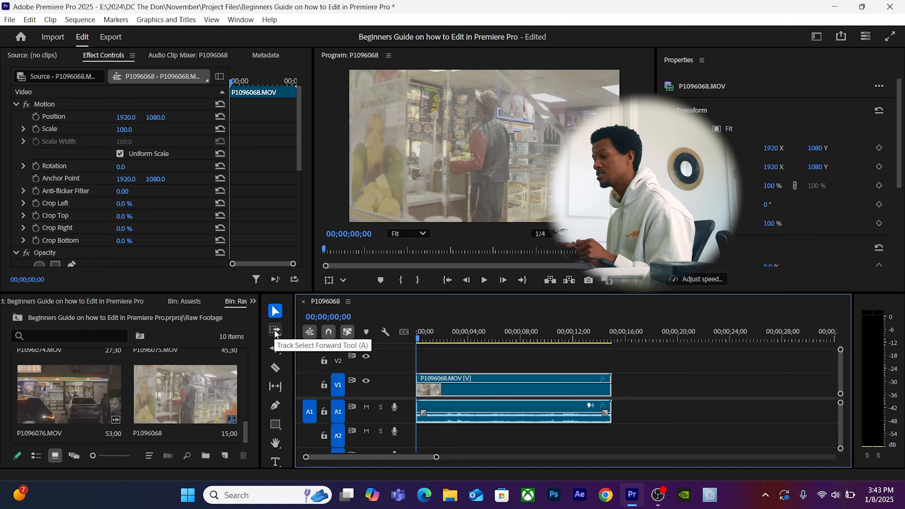
drag(50, 403, 615, 413)
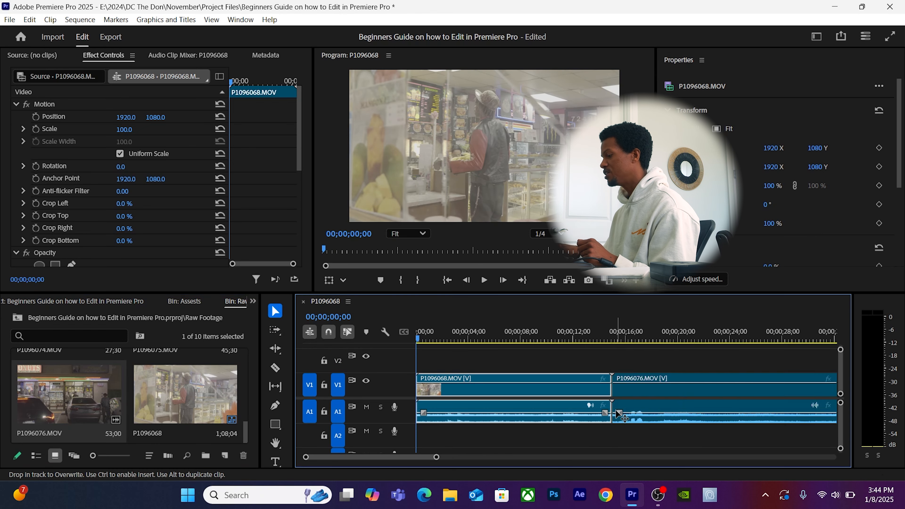
Try Track Select Forward to shift all following clips later, then undo the shift.
key(minus)
key(minus)
key(minus)
key(minus)
key(minus)
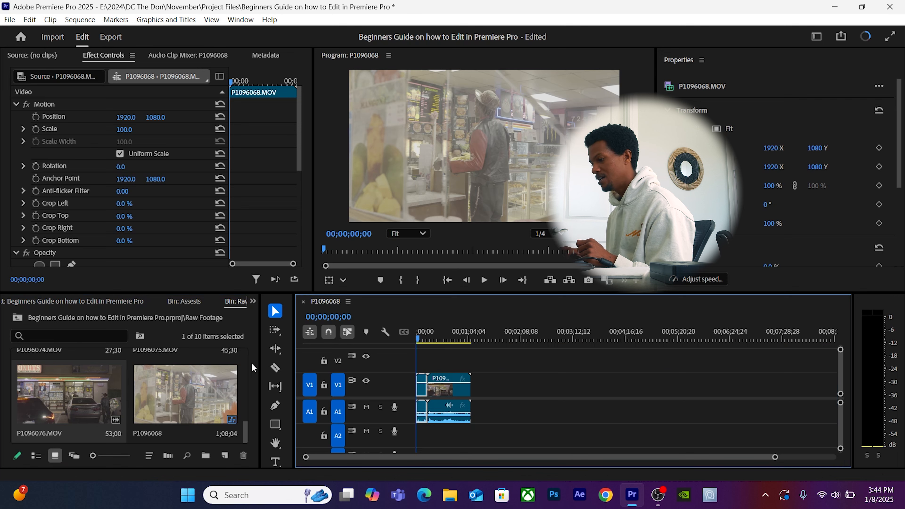
click(273, 334)
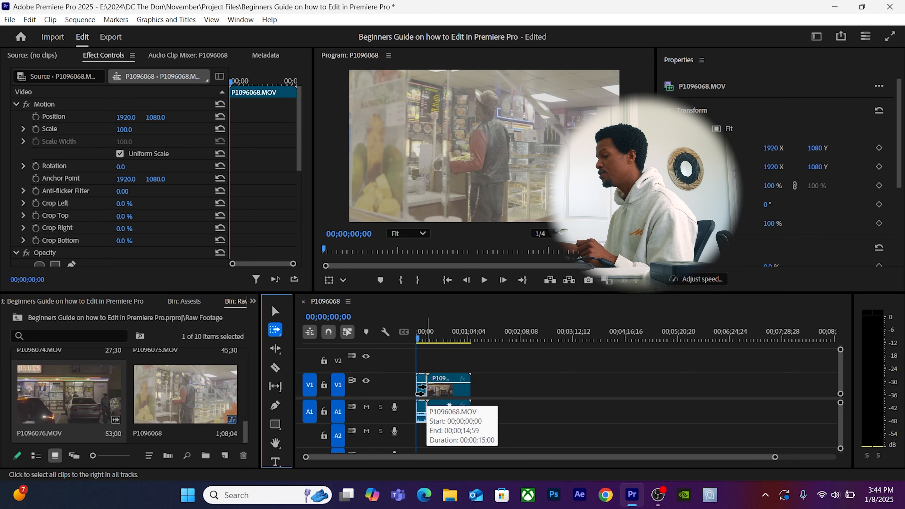
key(equal)
key(equal)
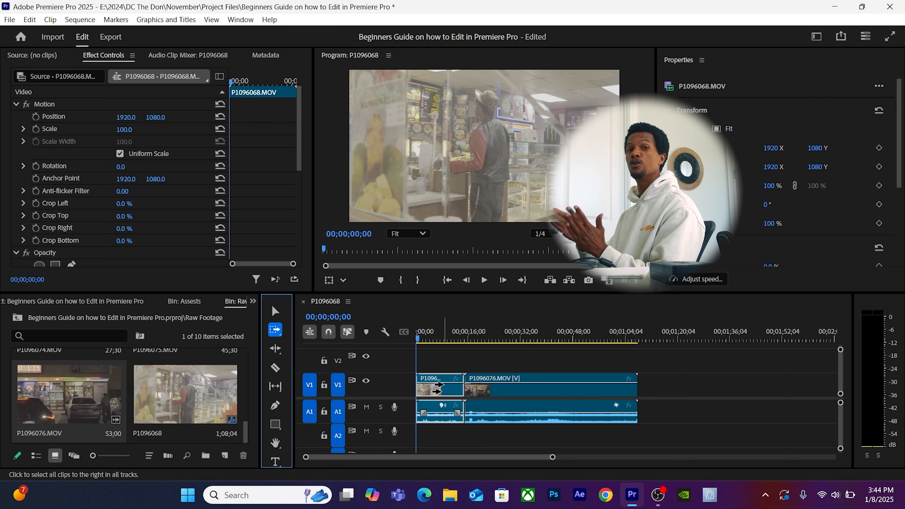
drag(438, 385, 592, 391)
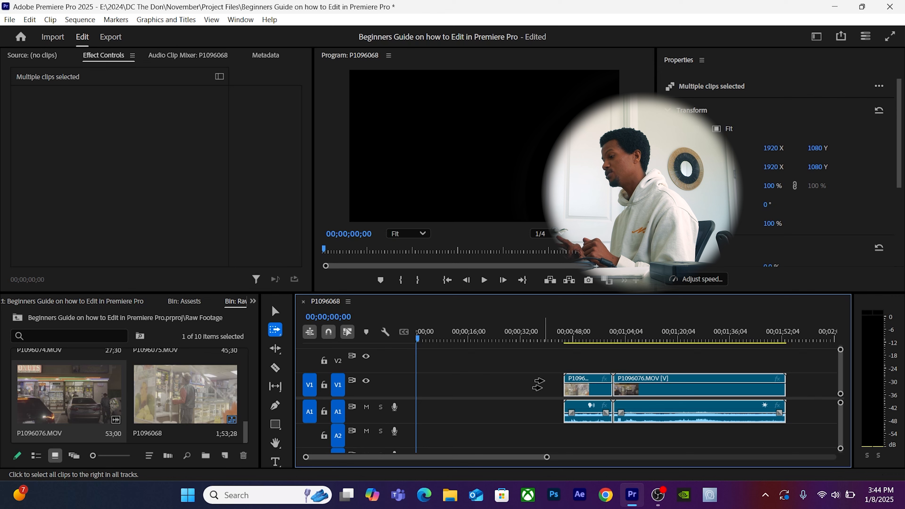
key(ctrl+z)
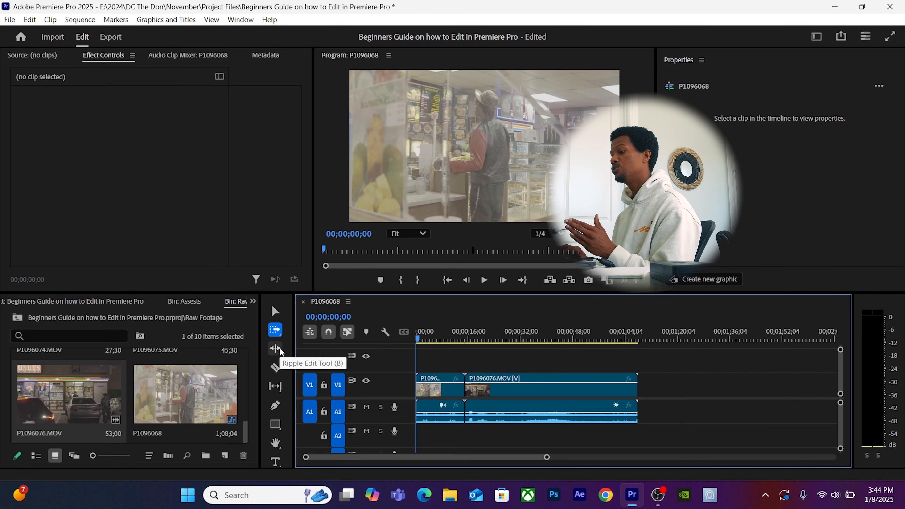
Make two razor cuts in P1096068 around the two- and three-second marks.
click(281, 373)
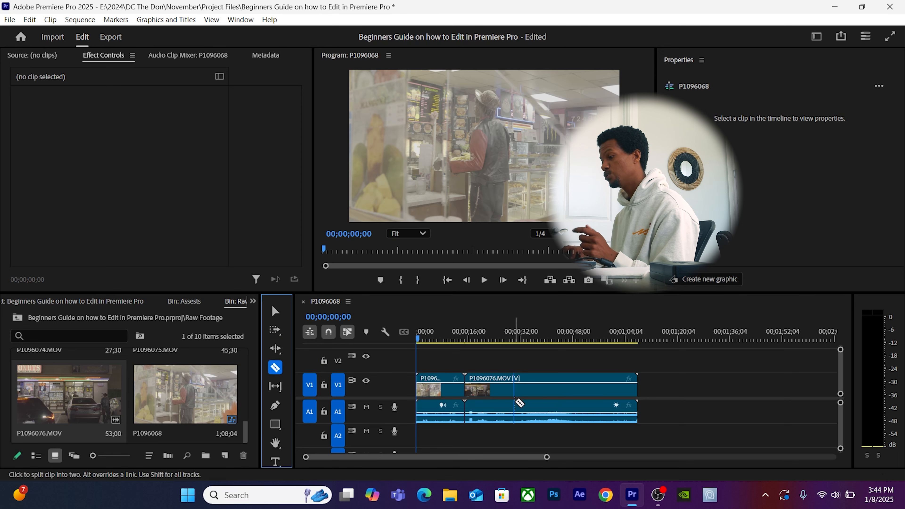
key(equal)
key(equal)
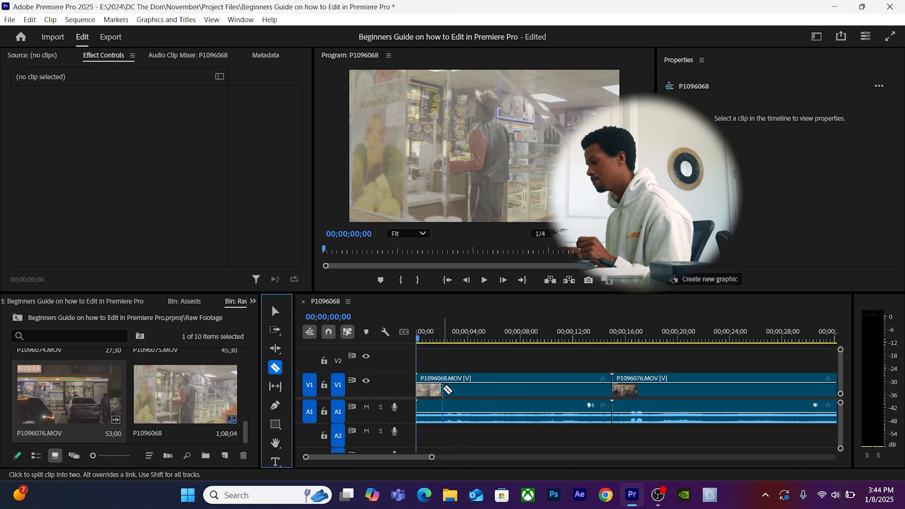
click(442, 389)
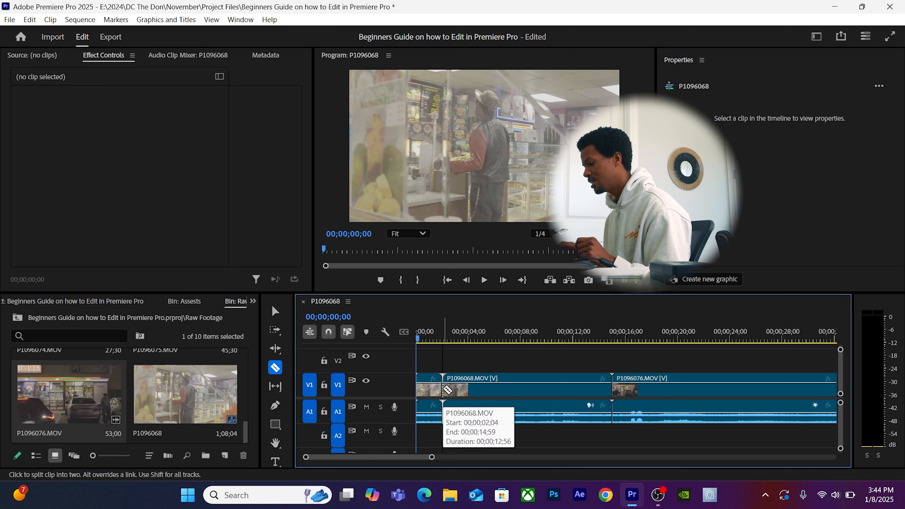
click(462, 389)
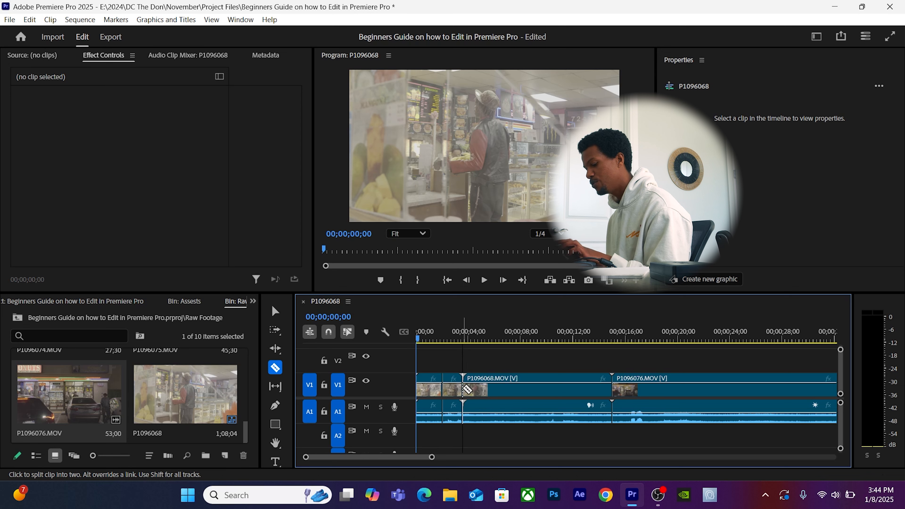
Delete the short piece between the cuts, then delete the gap it leaves.
key(v)
click(455, 394)
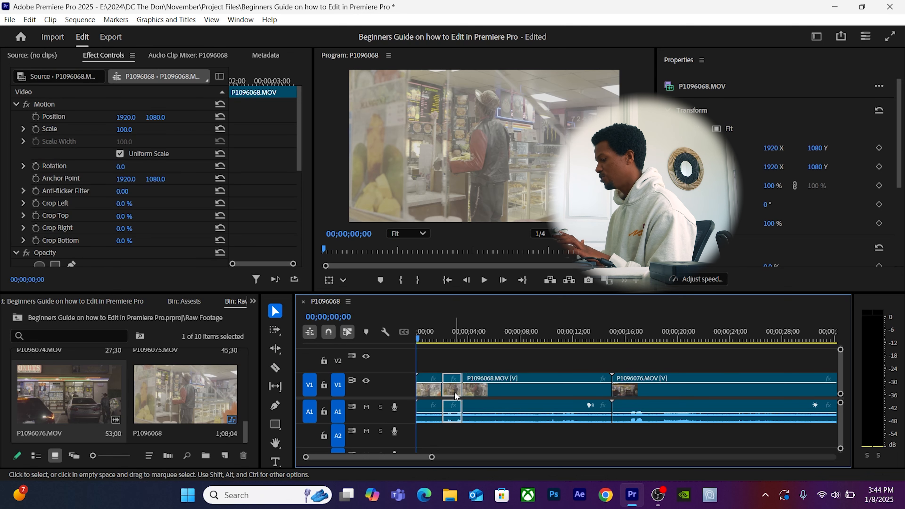
key(Delete)
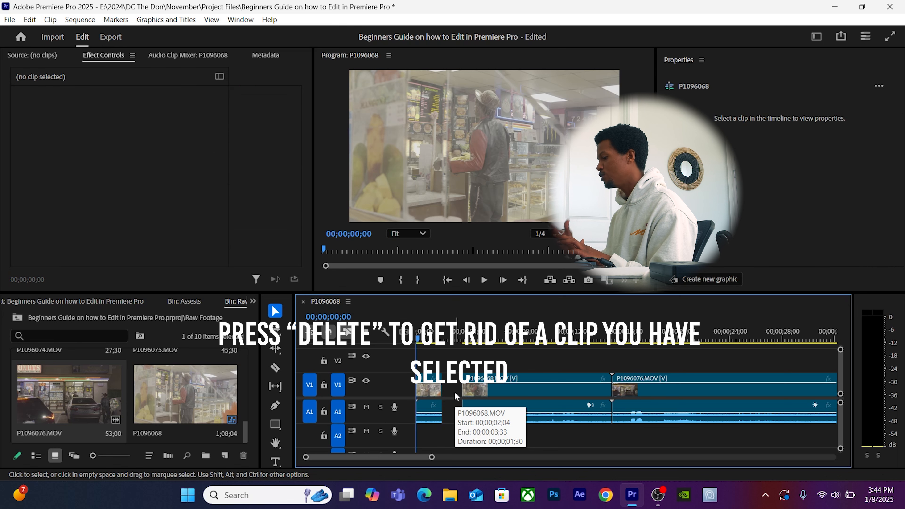
click(453, 420)
key(Delete)
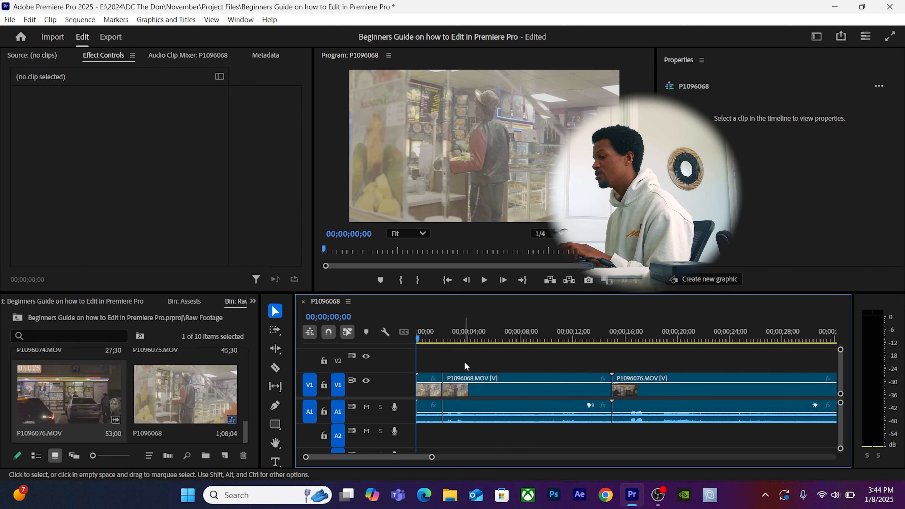
Razor the first clip again and delete the roughly one-second middle piece.
click(276, 348)
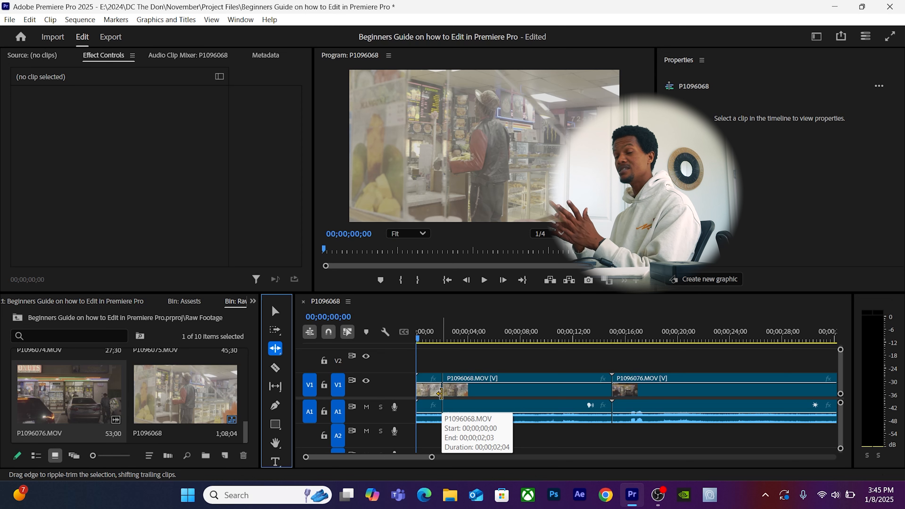
key(equal)
key(equal)
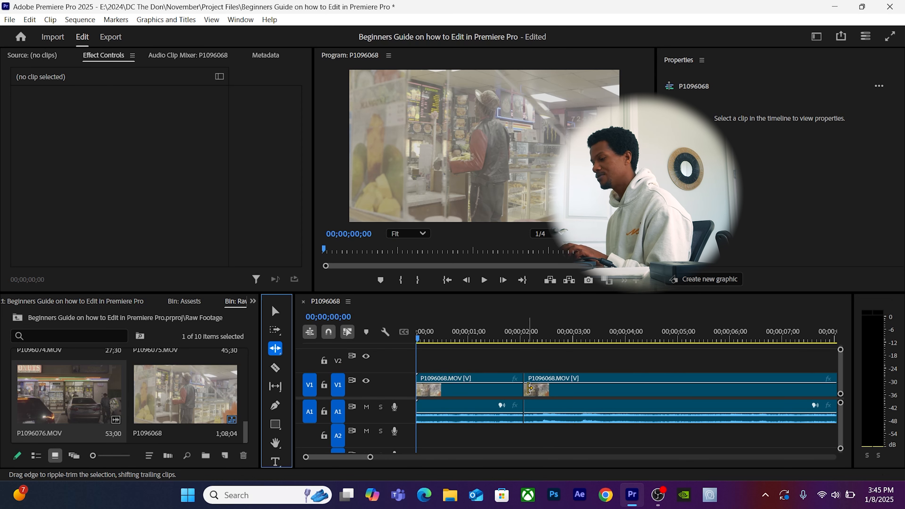
click(275, 367)
click(471, 392)
key(v)
click(503, 390)
key(Delete)
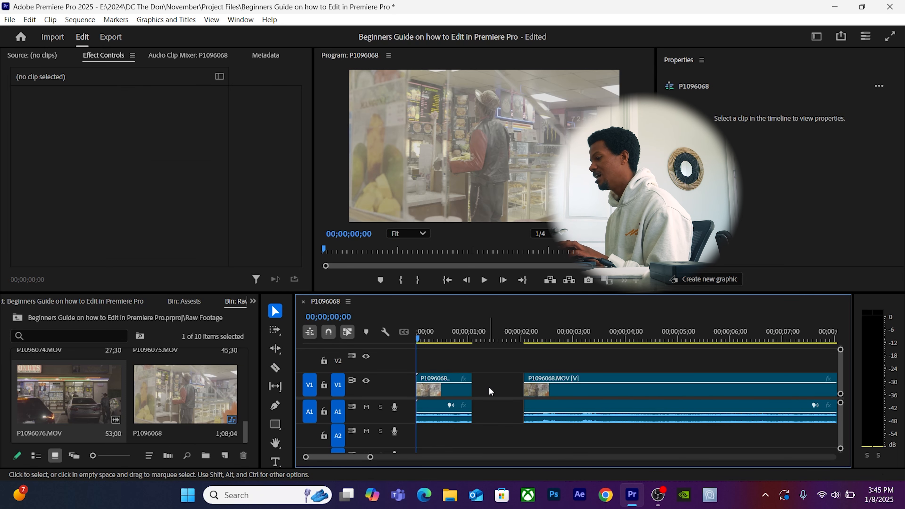
Delete the gap between the first two clips, then undo it.
click(489, 388)
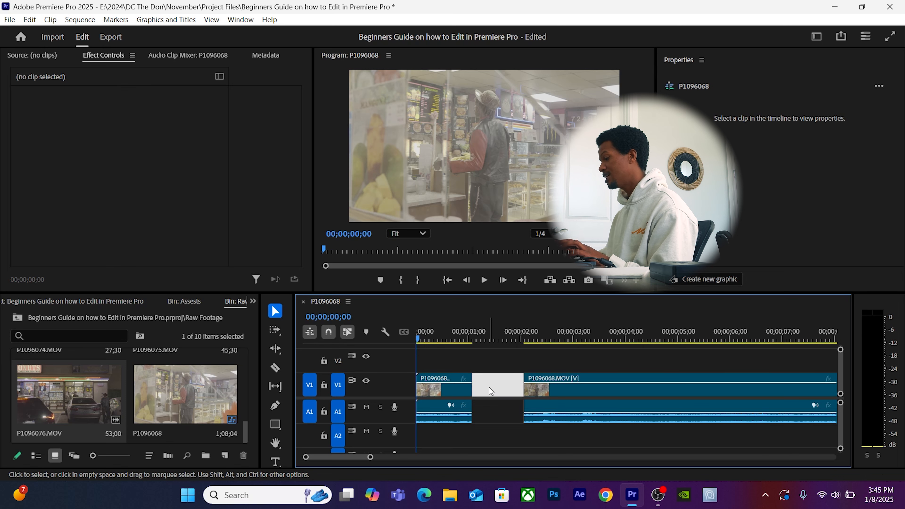
key(Delete)
key(minus)
key(minus)
key(minus)
key(minus)
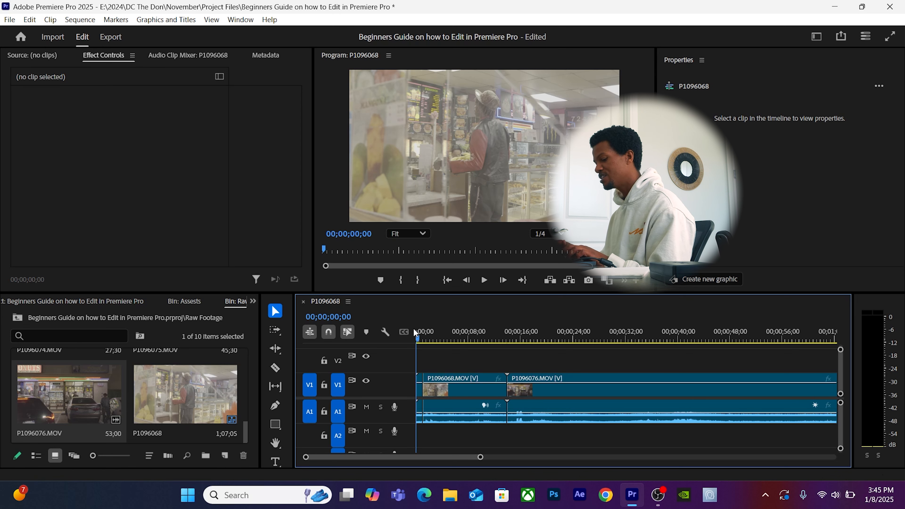
key(ctrl+z)
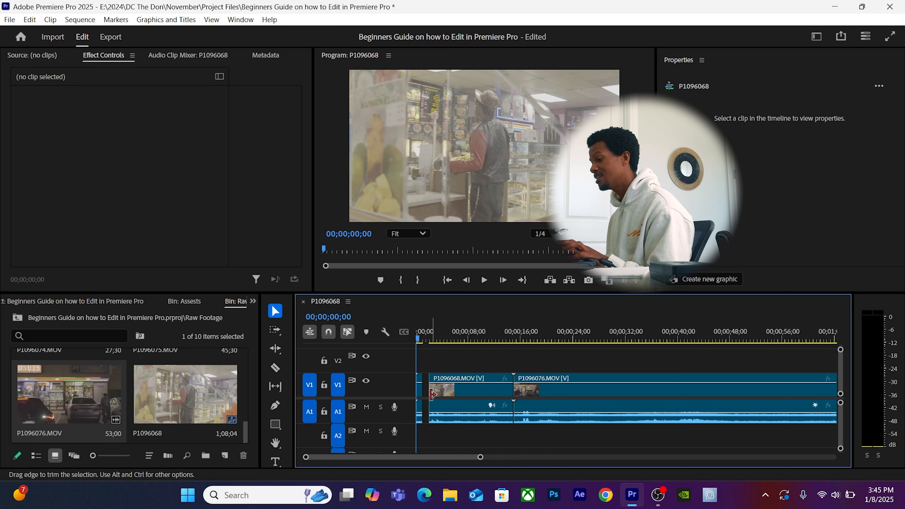
key(equal)
key(equal)
key(equal)
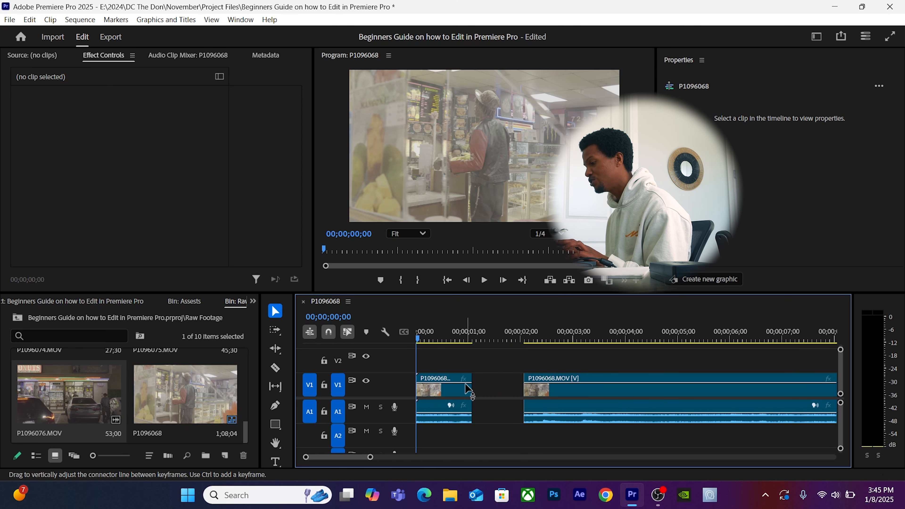
Delete the gap again, undo, and move the second clip's audio to A2 and back to A1.
click(495, 382)
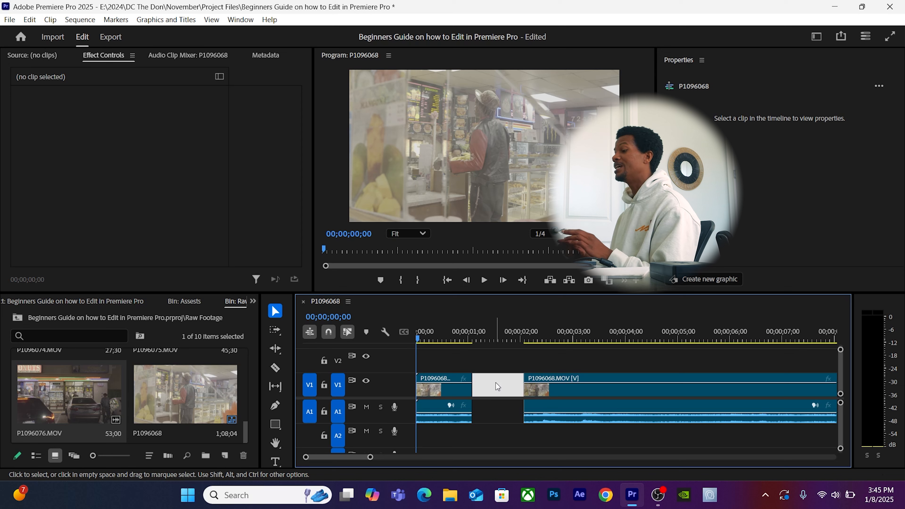
key(Delete)
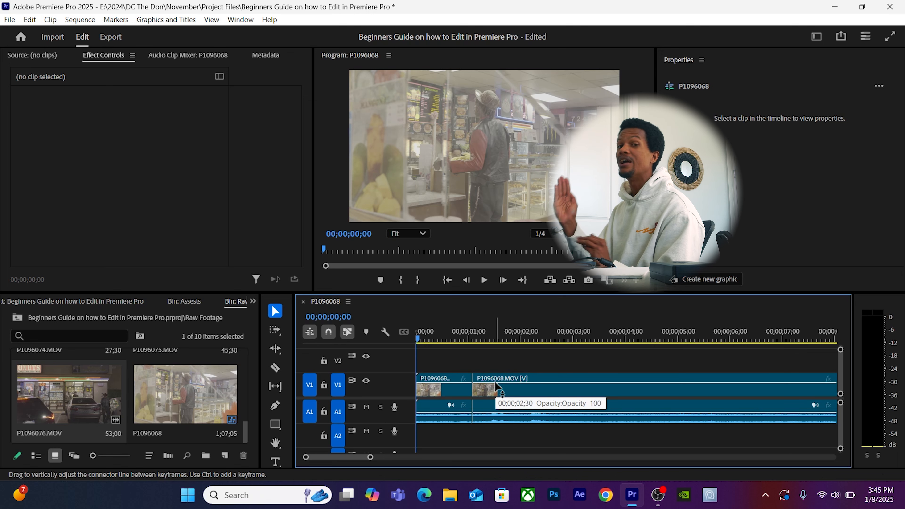
key(ctrl+z)
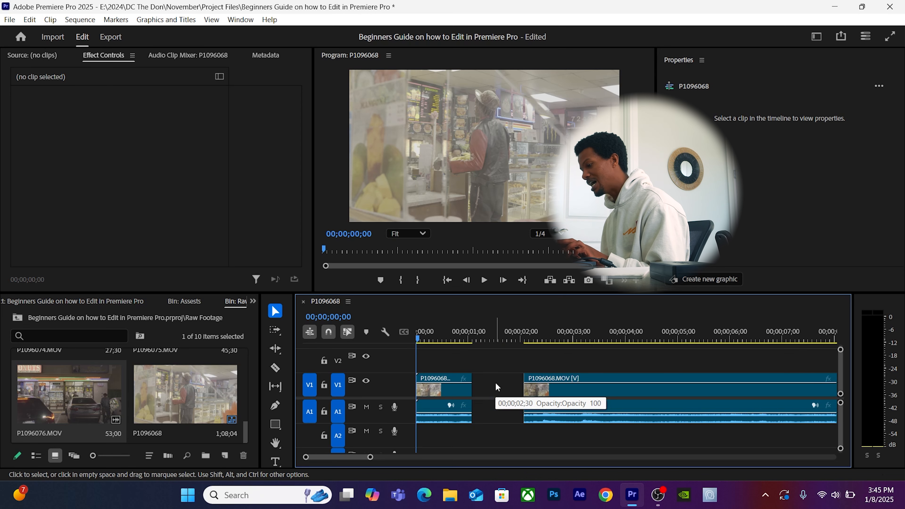
drag(549, 420, 553, 431)
right_click(560, 395)
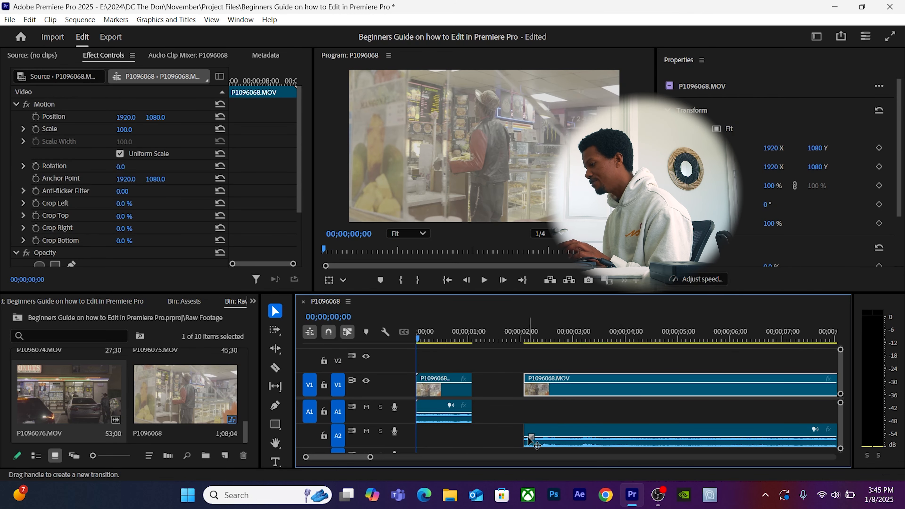
drag(542, 432, 400, 417)
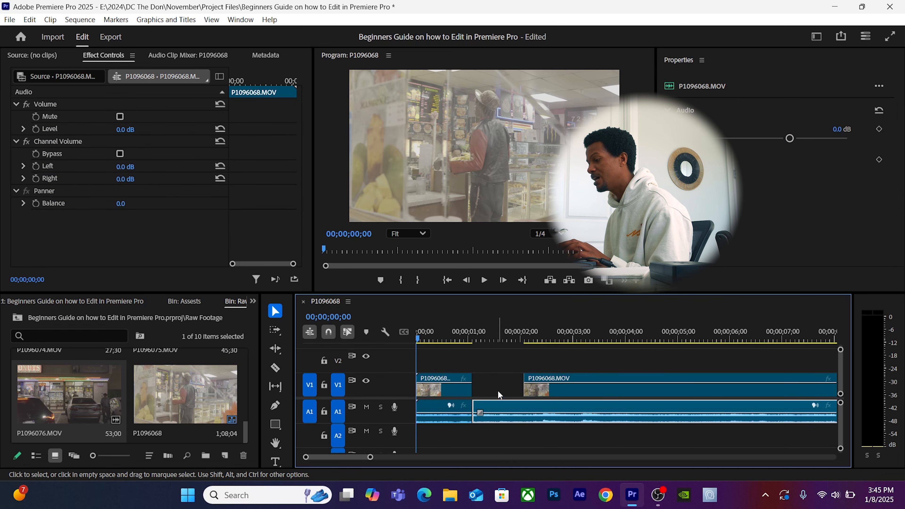
Select the gap and undo/redo recent edits until footage fills it again.
click(498, 383)
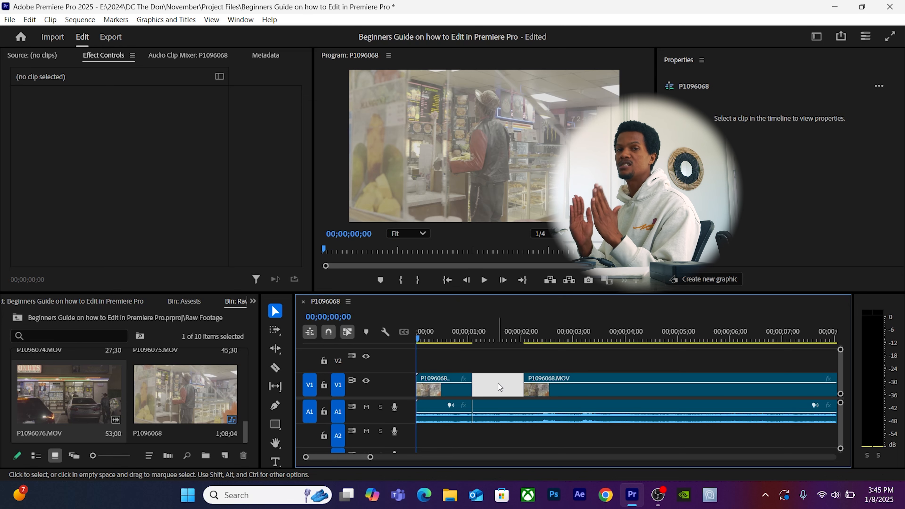
key(ctrl+z)
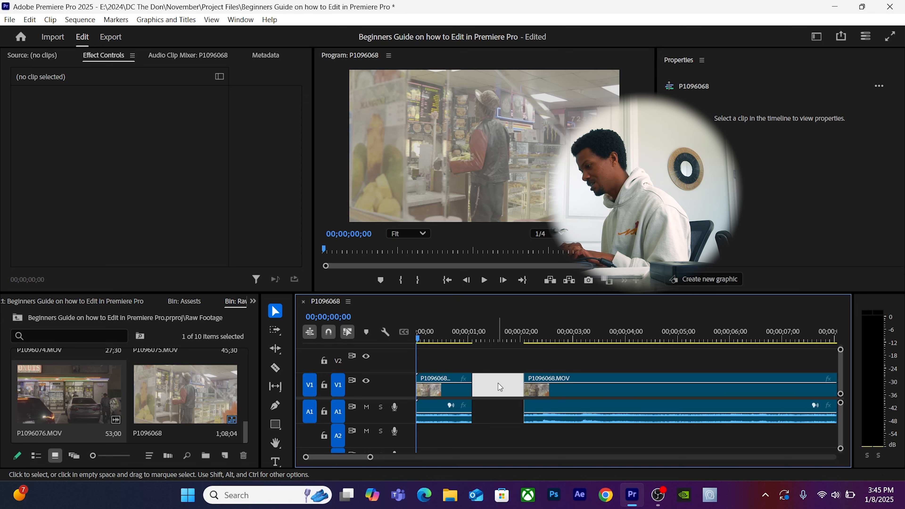
key(ctrl+z)
key(ctrl+shift+z)
key(ctrl+shift+z)
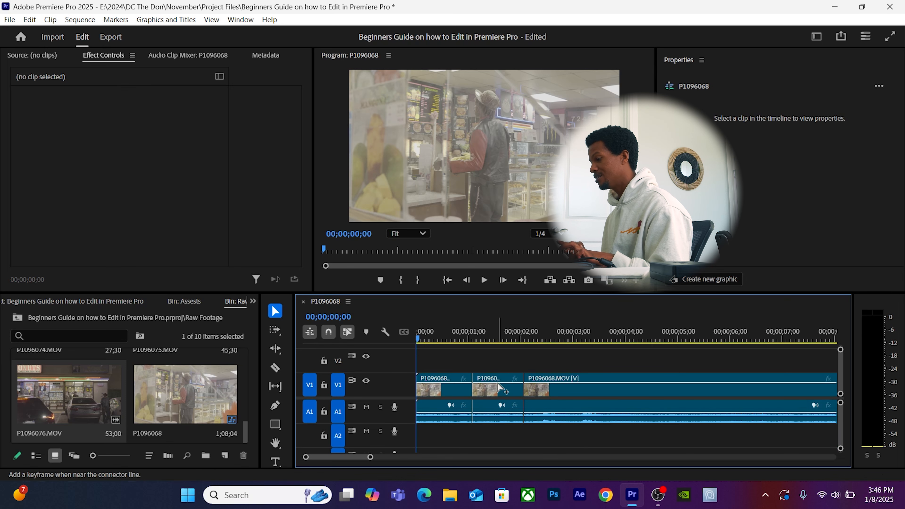
Join the pieces into one clip, ripple-trim the edit point, then undo the trim.
key(ctrl+z)
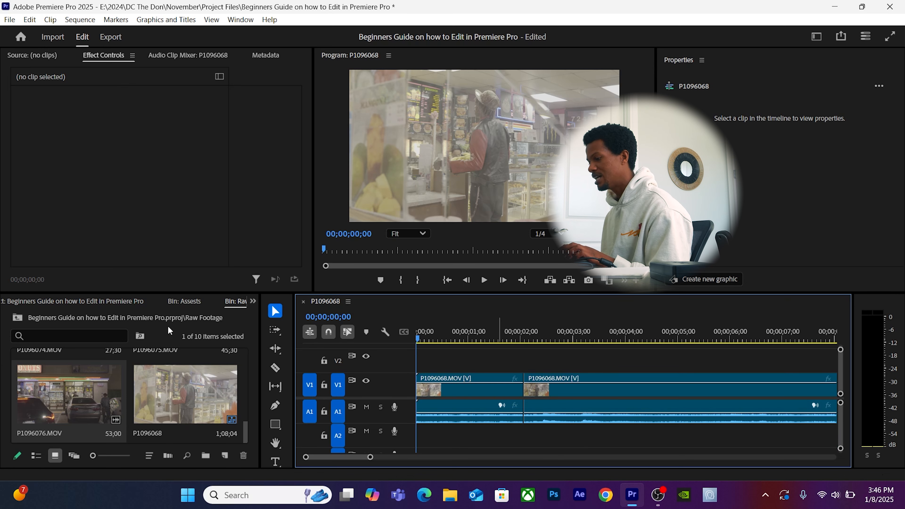
click(275, 349)
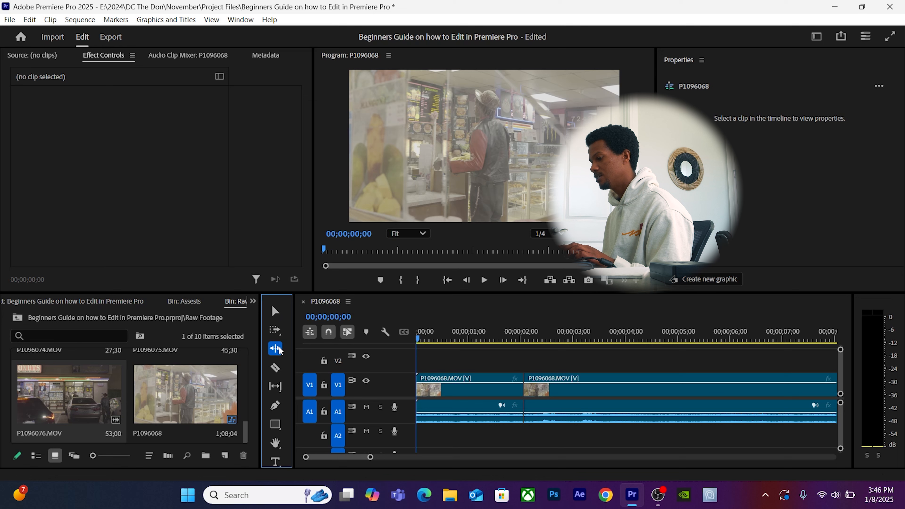
click(515, 390)
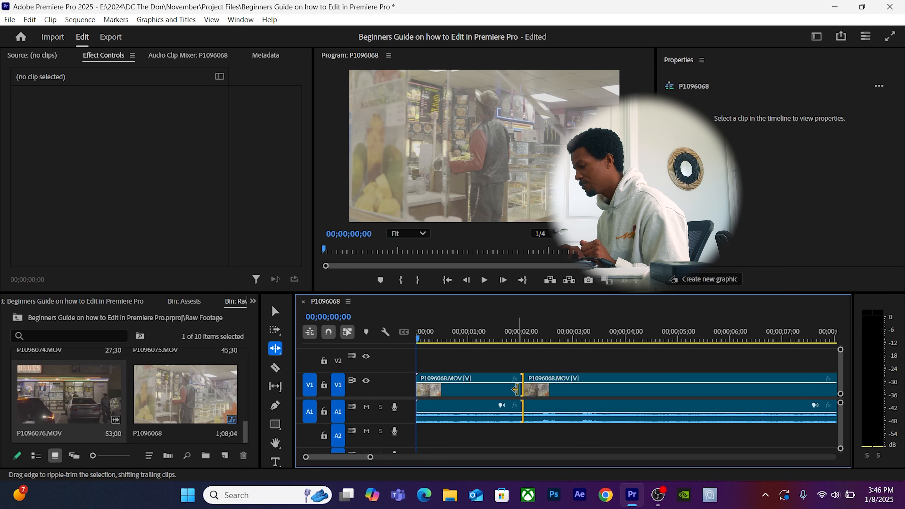
drag(515, 389, 473, 389)
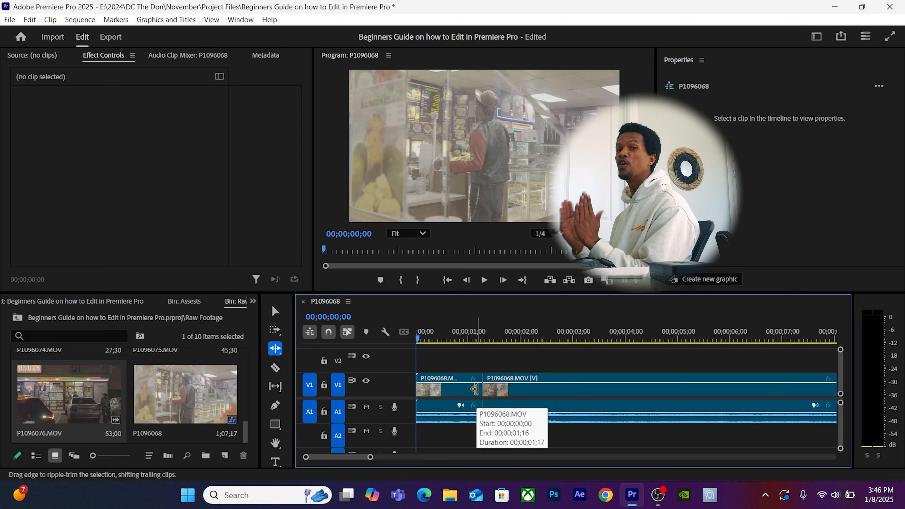
key(ctrl+z)
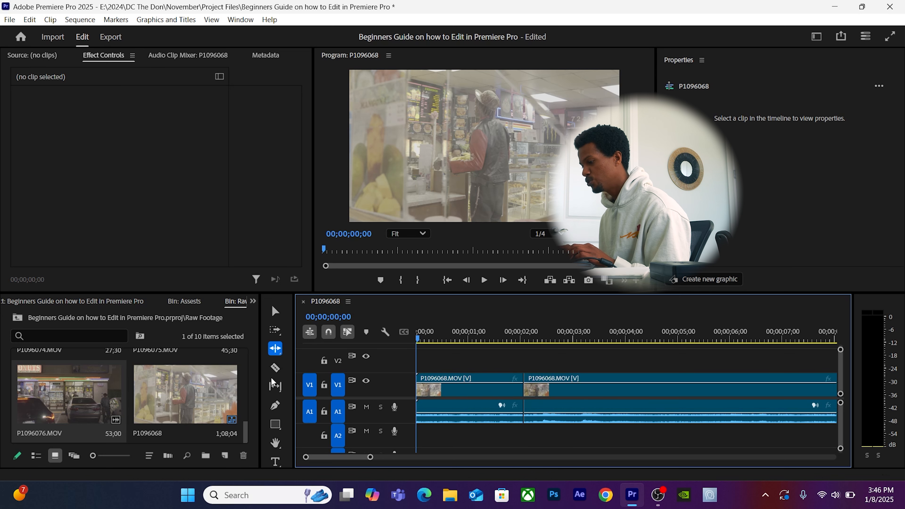
Trim the start of the second V1 clip later with the Selection tool.
click(279, 390)
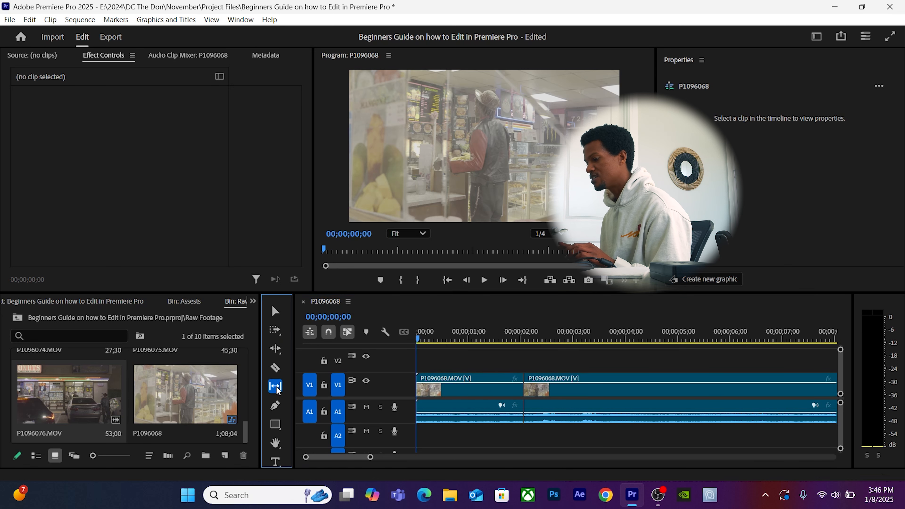
key(v)
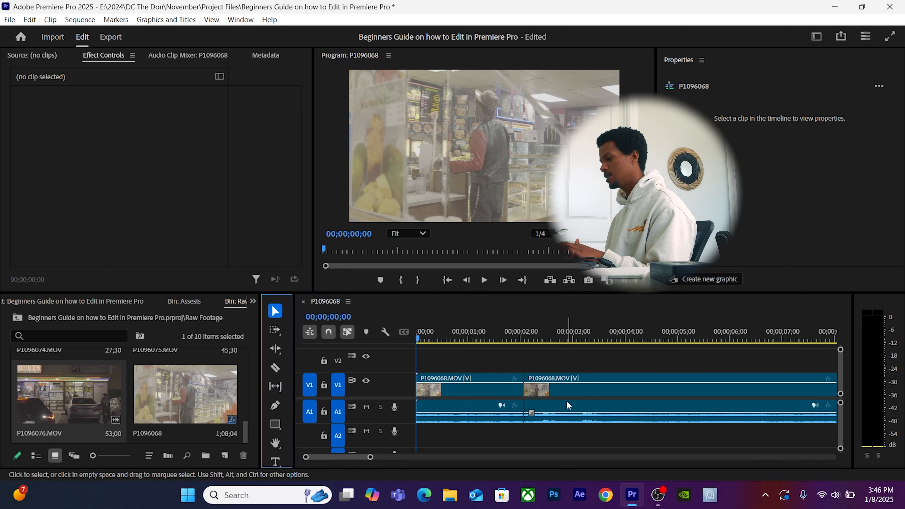
click(531, 389)
drag(530, 390, 548, 393)
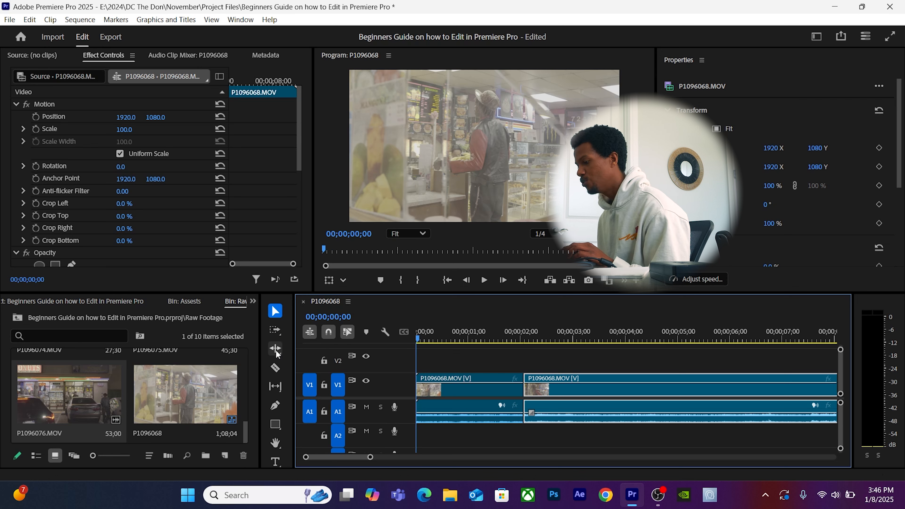
With the Slip tool, park the playhead at 00;00;02;08 and slip the second clip left.
click(278, 388)
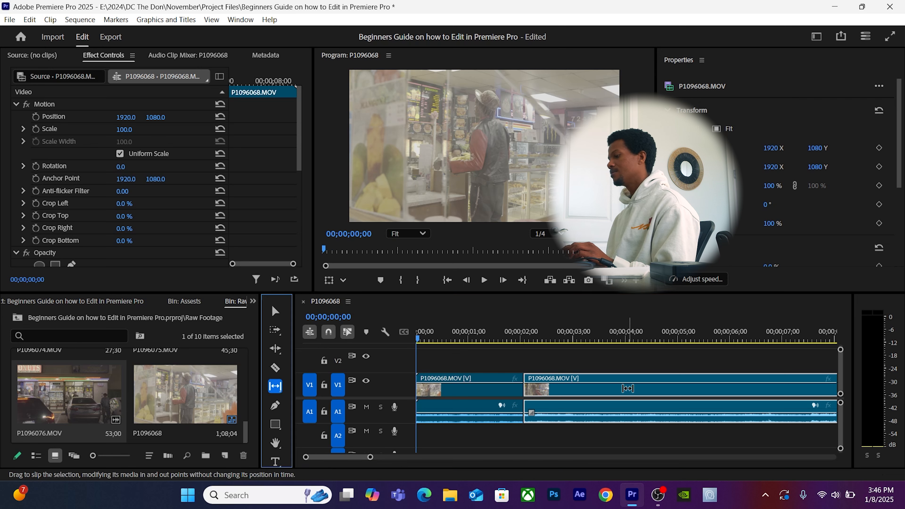
click(597, 337)
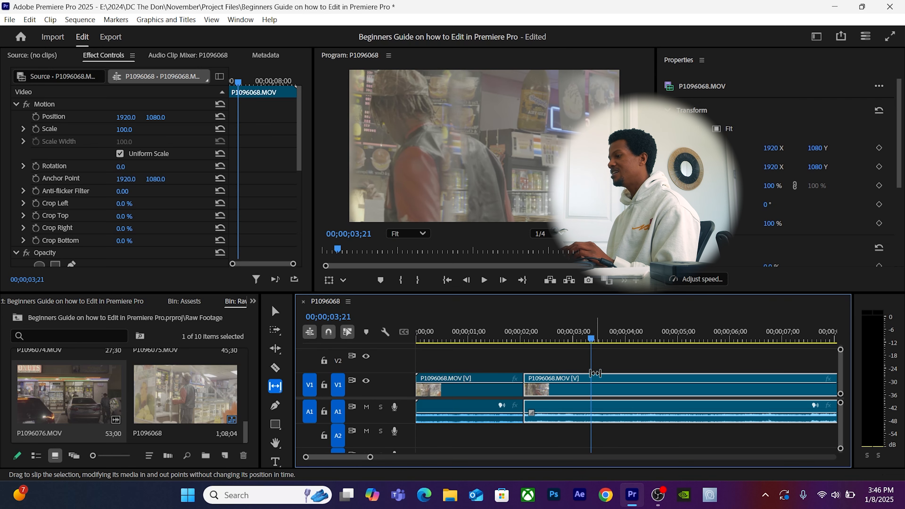
click(528, 338)
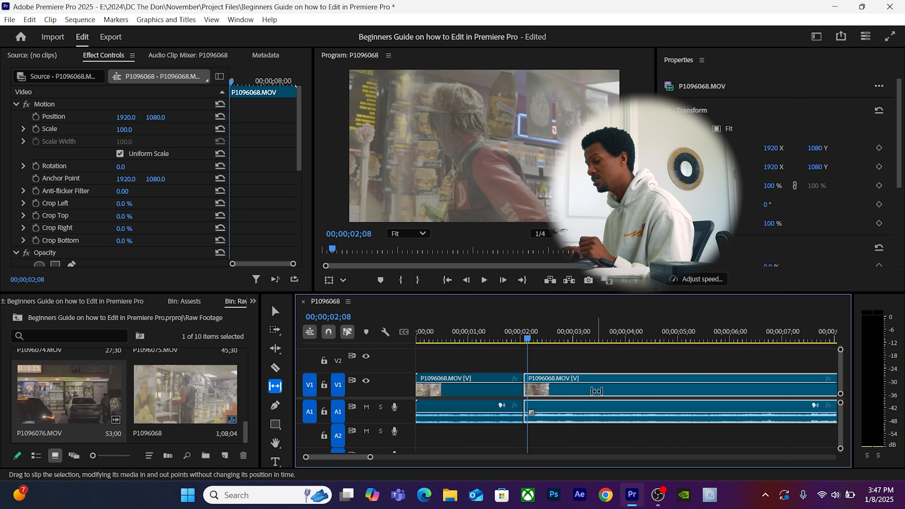
drag(596, 391, 579, 386)
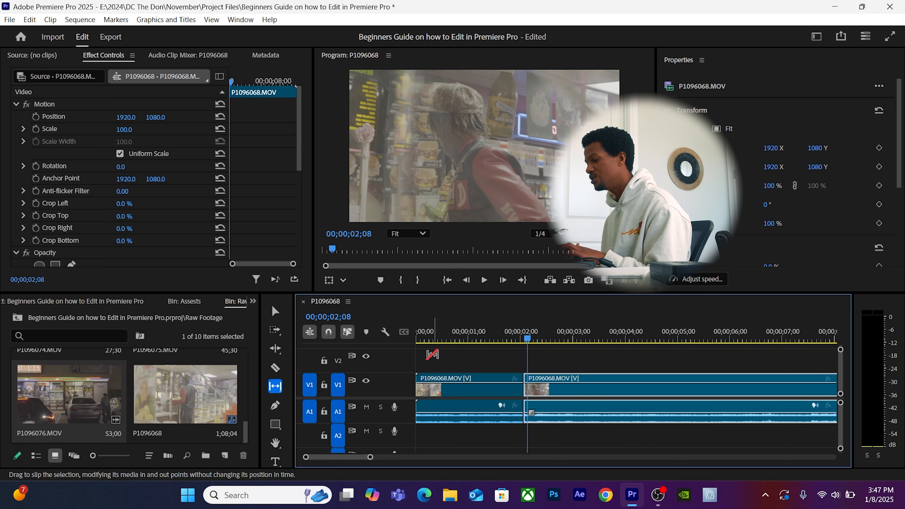
Load the second clip in the Source Monitor and drag its In/Out range earlier to the counter shot.
key(v)
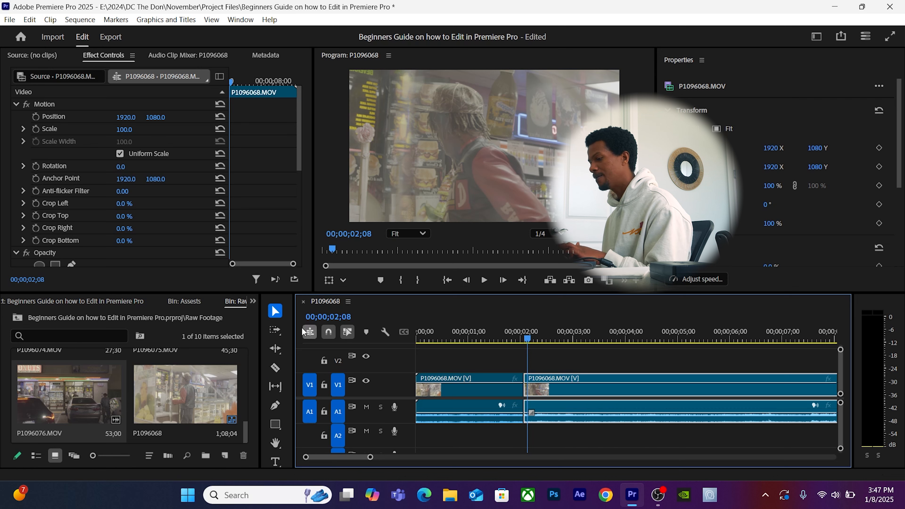
double_click(589, 387)
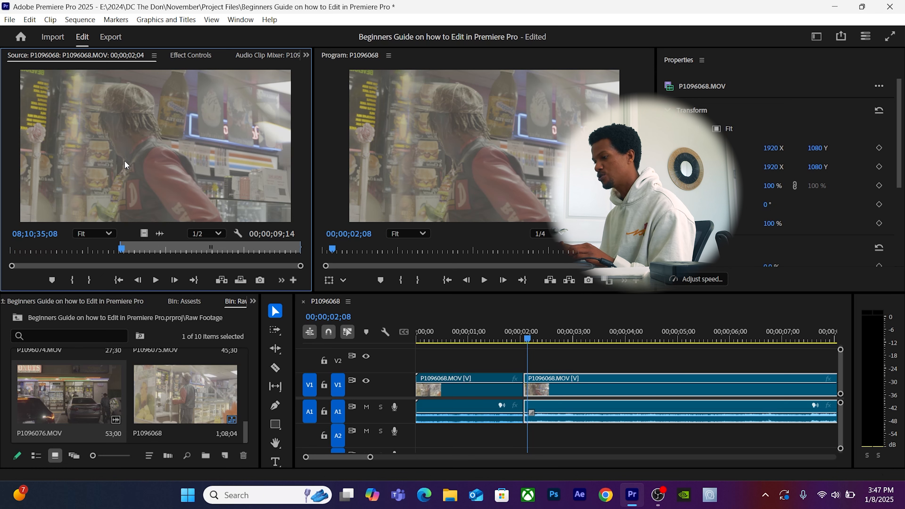
key(=)
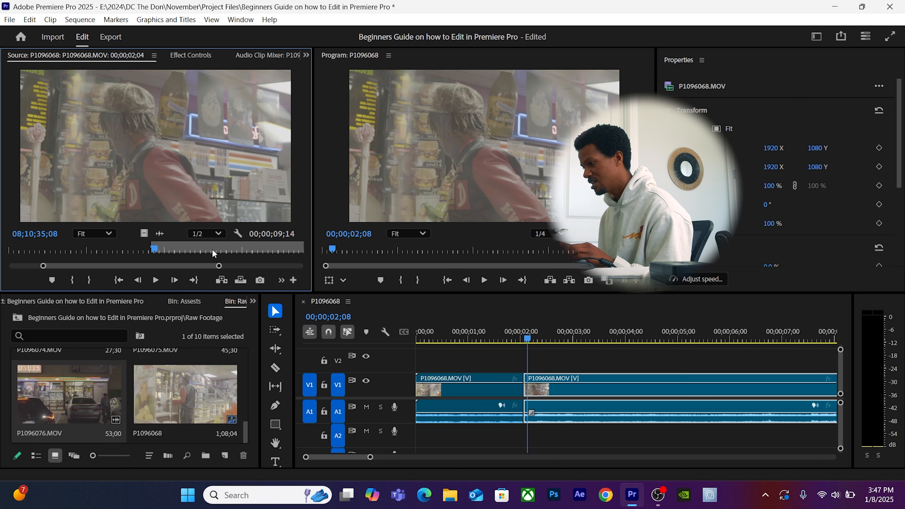
key(shift+Left)
key(shift+Left)
key(shift+Left)
drag(202, 265, 254, 262)
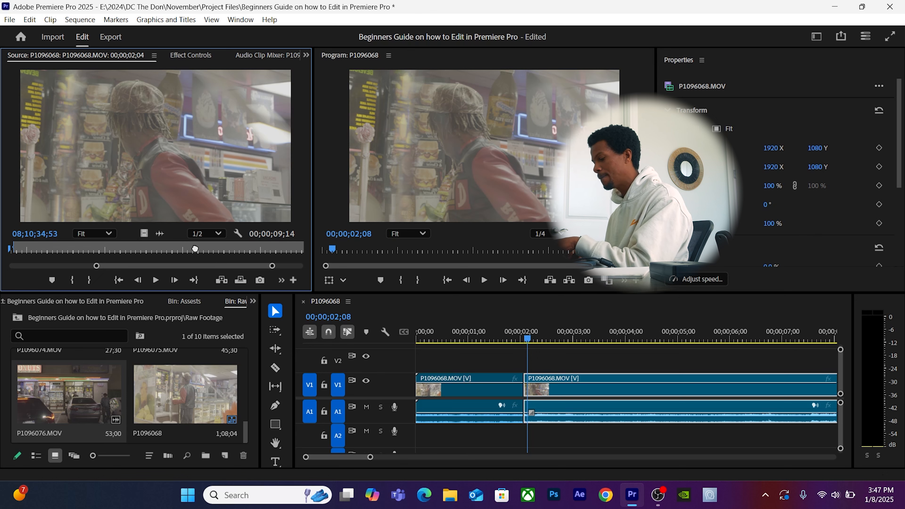
key(-)
drag(209, 246, 129, 246)
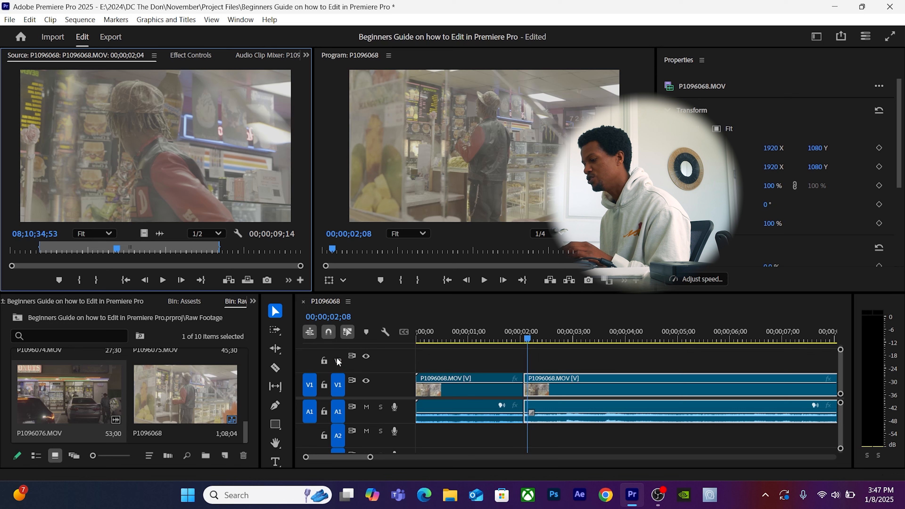
Add three Pen-tool opacity keyframes on the first V1 clip, drop the middle to 0, and scrub to preview.
click(275, 405)
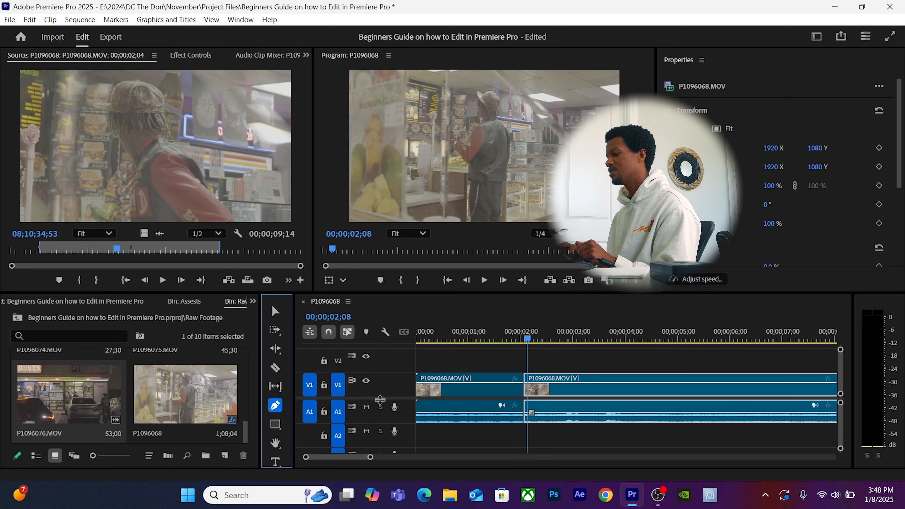
click(452, 383)
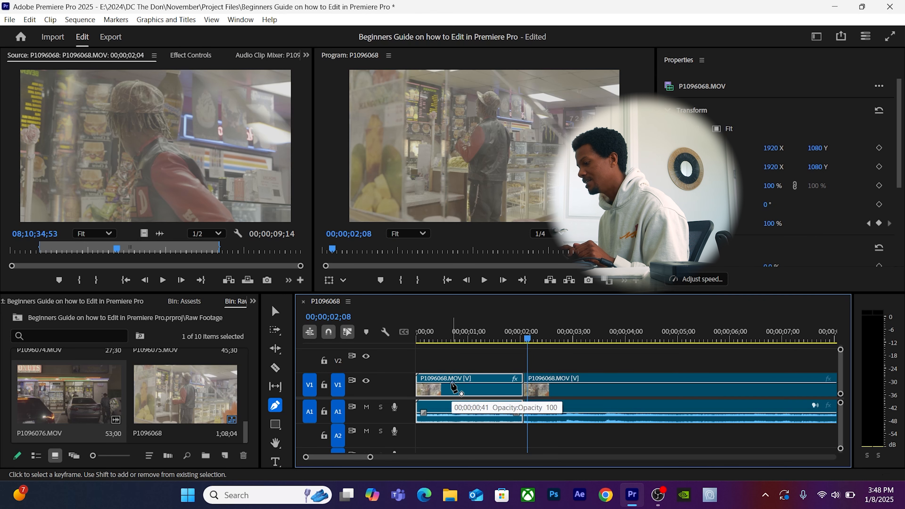
click(475, 383)
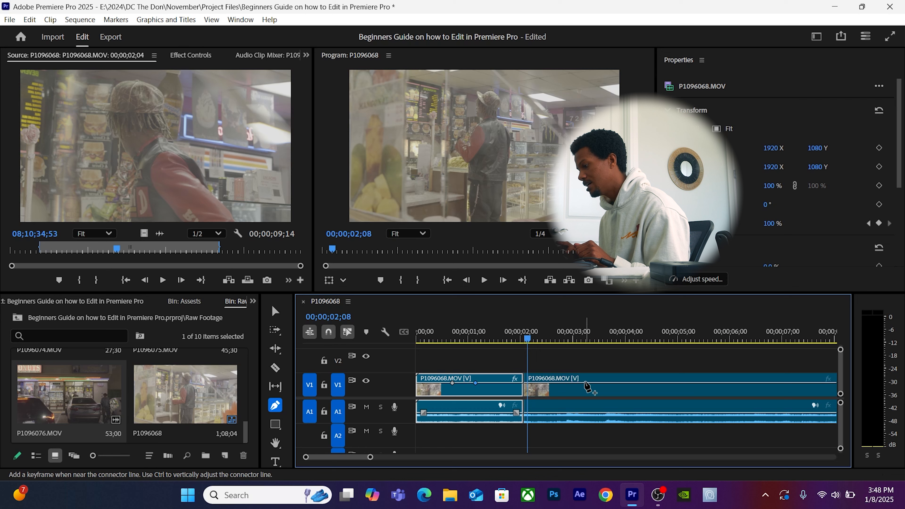
click(495, 382)
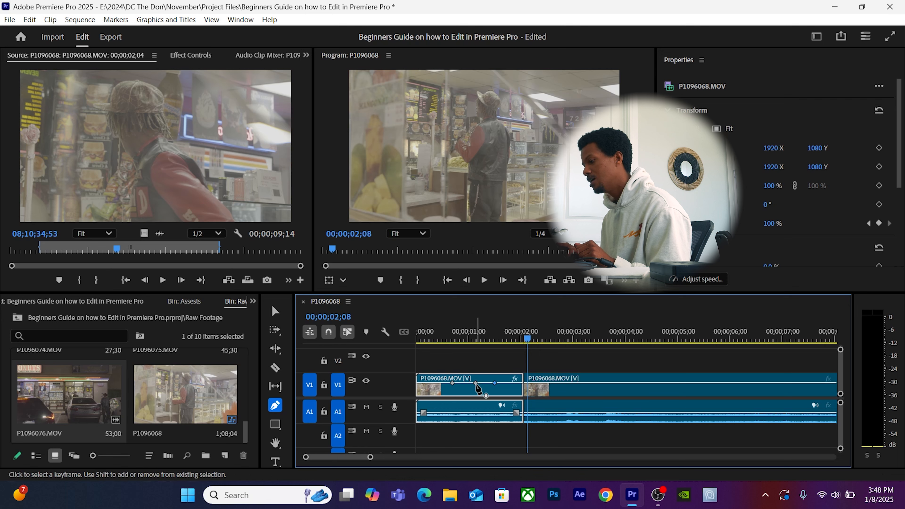
drag(475, 383, 476, 392)
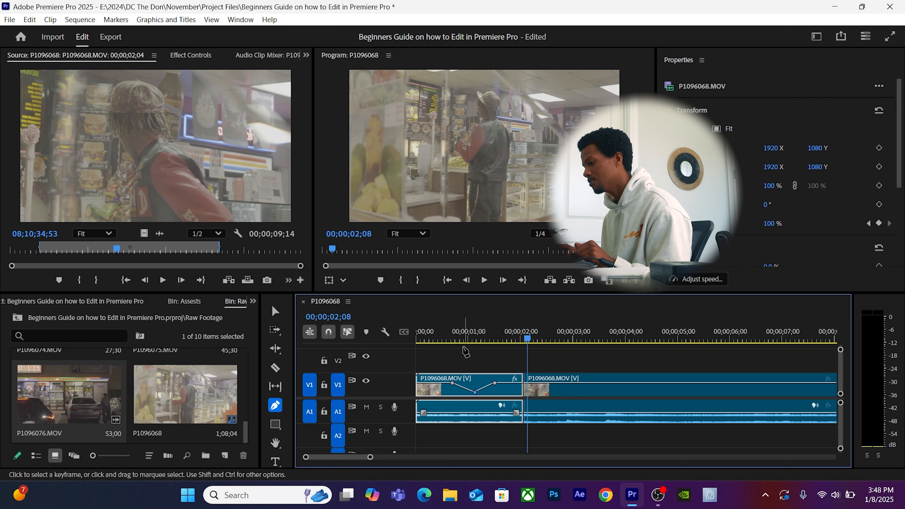
click(444, 339)
drag(445, 338, 514, 355)
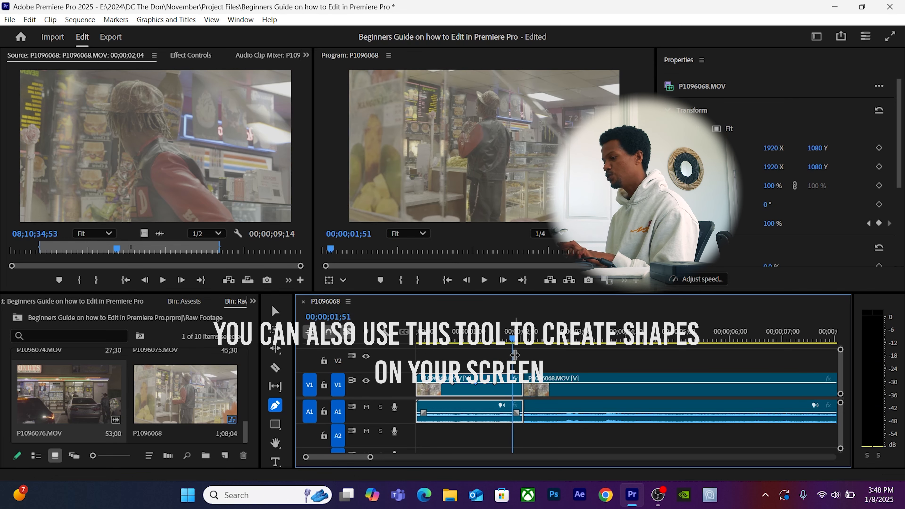
click(276, 424)
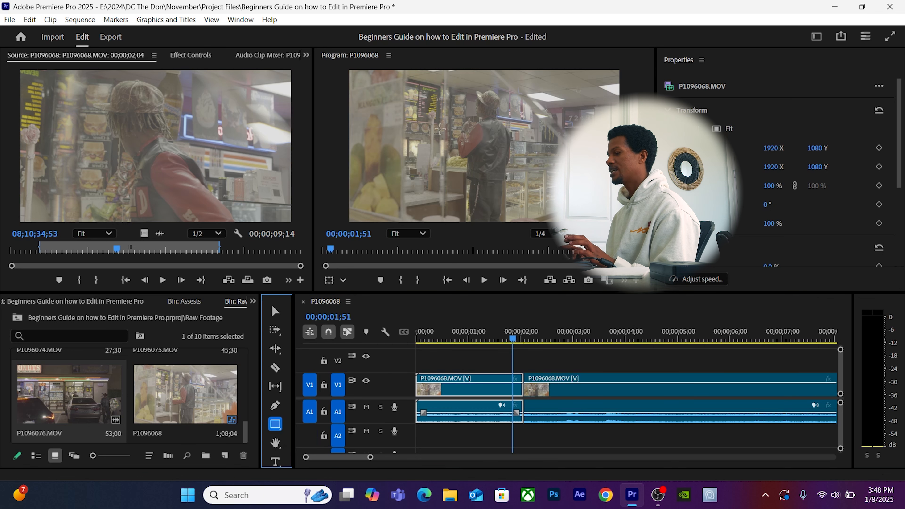
click(397, 111)
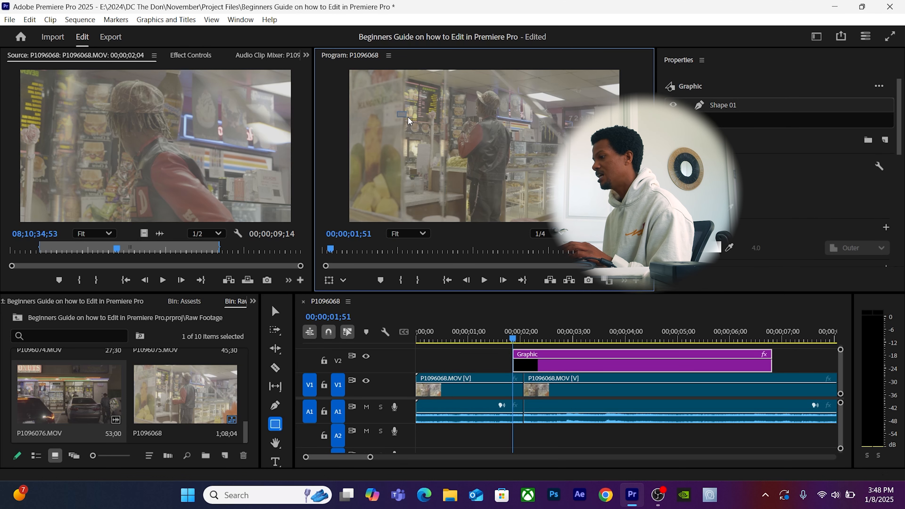
drag(460, 139, 492, 159)
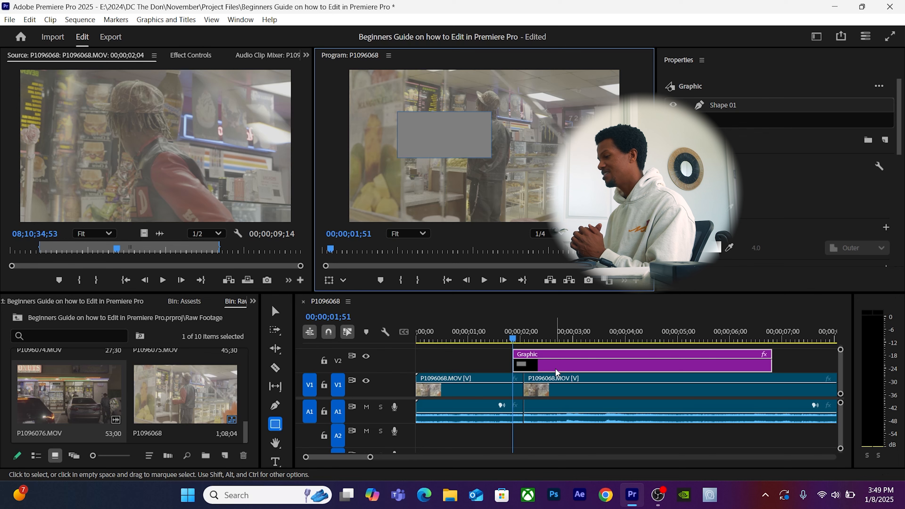
key(Delete)
key(h)
drag(461, 179, 454, 181)
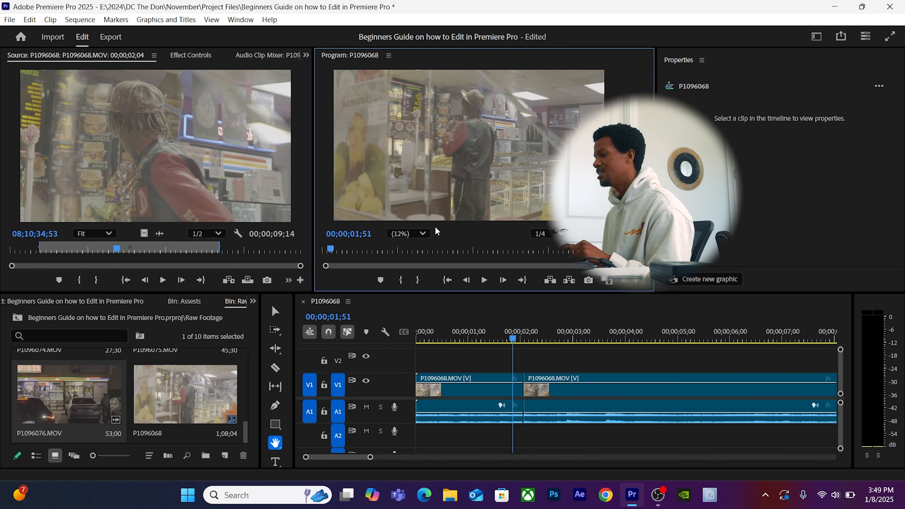
click(414, 236)
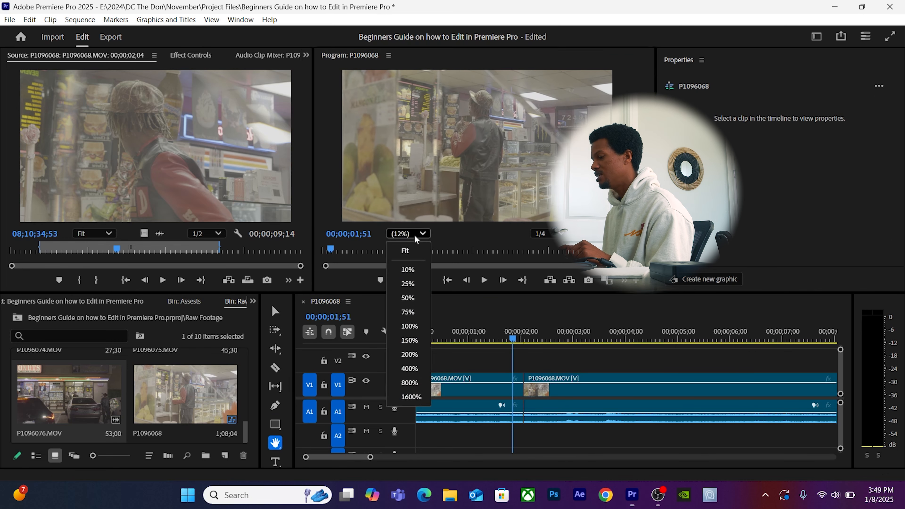
click(409, 343)
drag(540, 147, 513, 326)
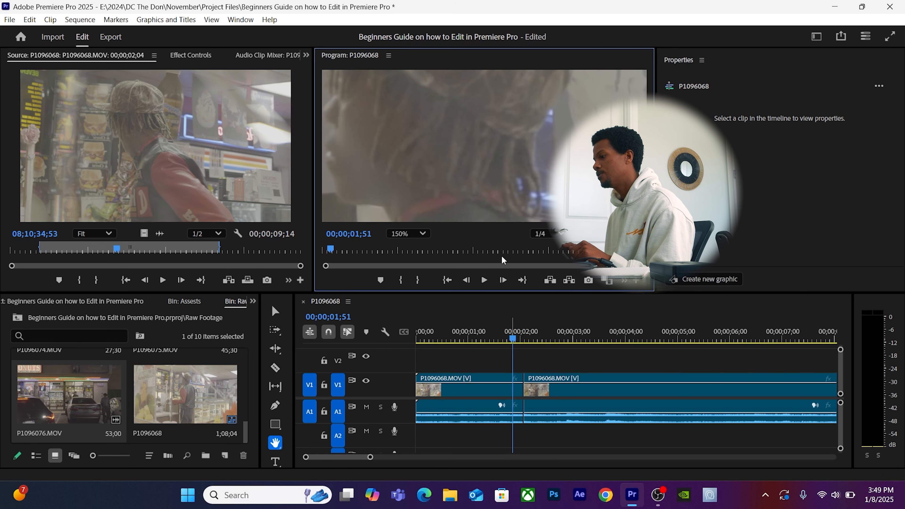
drag(450, 165, 371, 247)
drag(507, 203, 601, 120)
drag(469, 123, 538, 101)
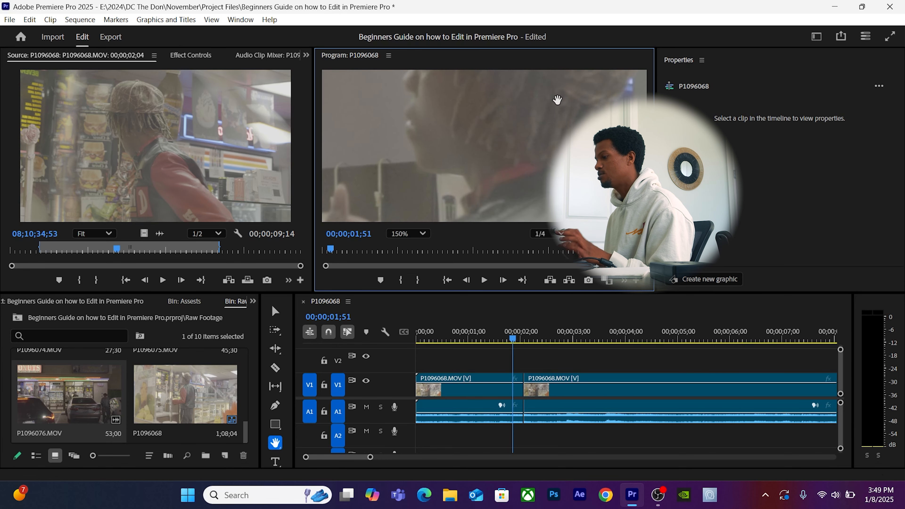
drag(469, 137, 479, 161)
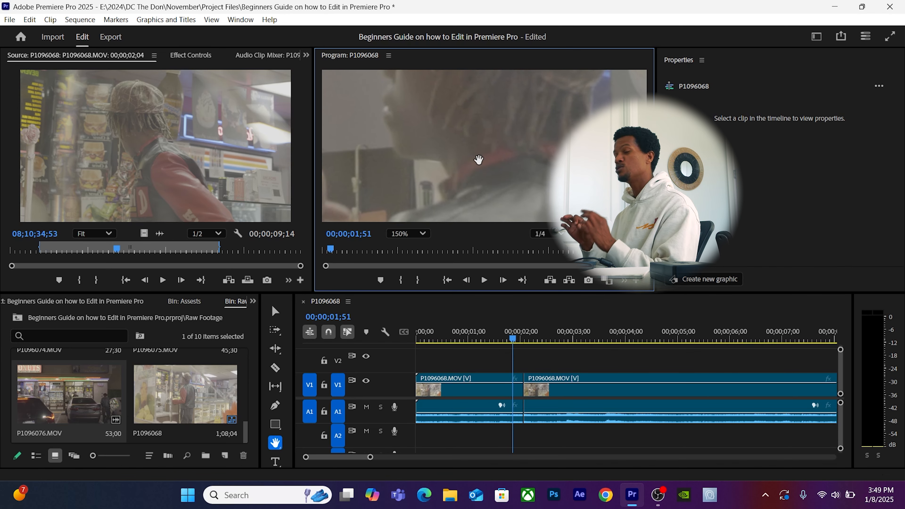
double_click(275, 444)
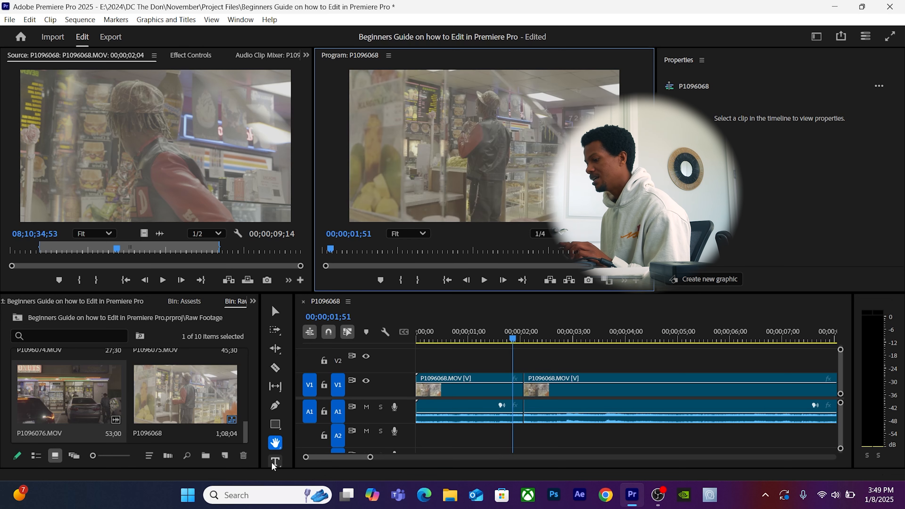
Add a 'Grant Lake' text title over the store footage using the Type tool.
click(275, 462)
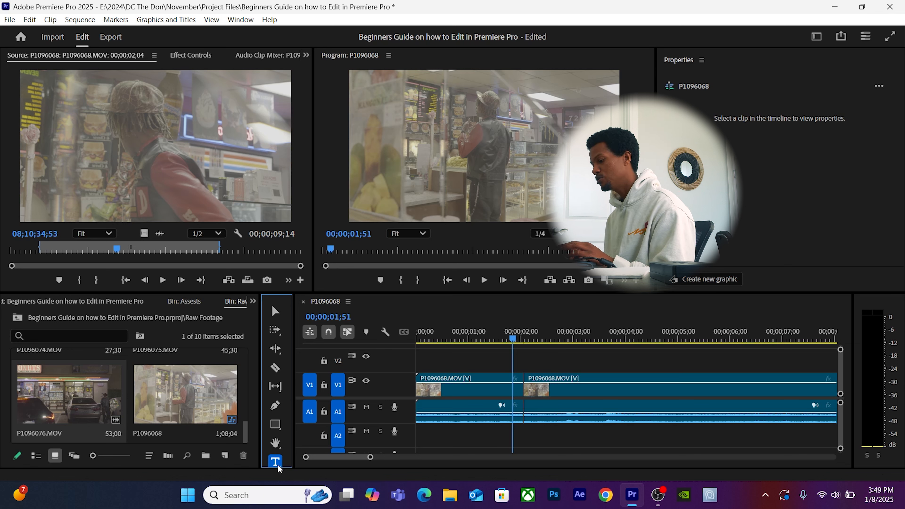
click(471, 146)
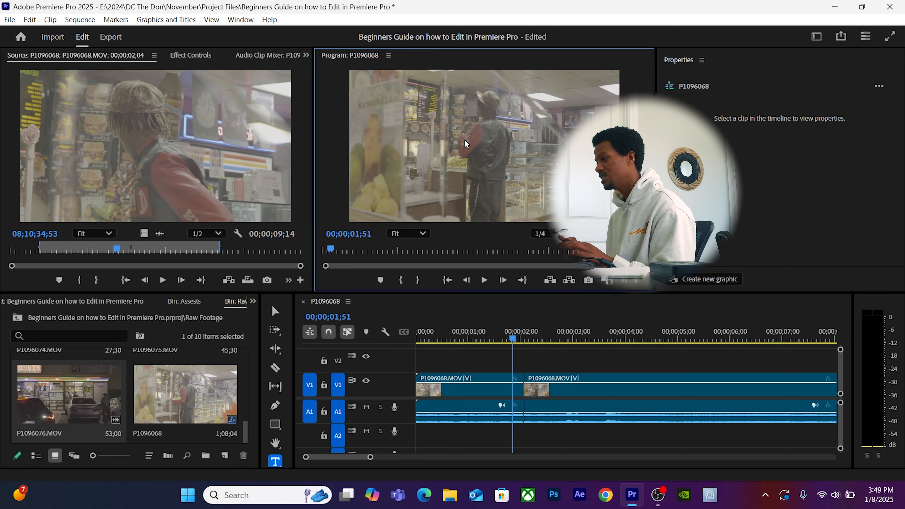
text(G)
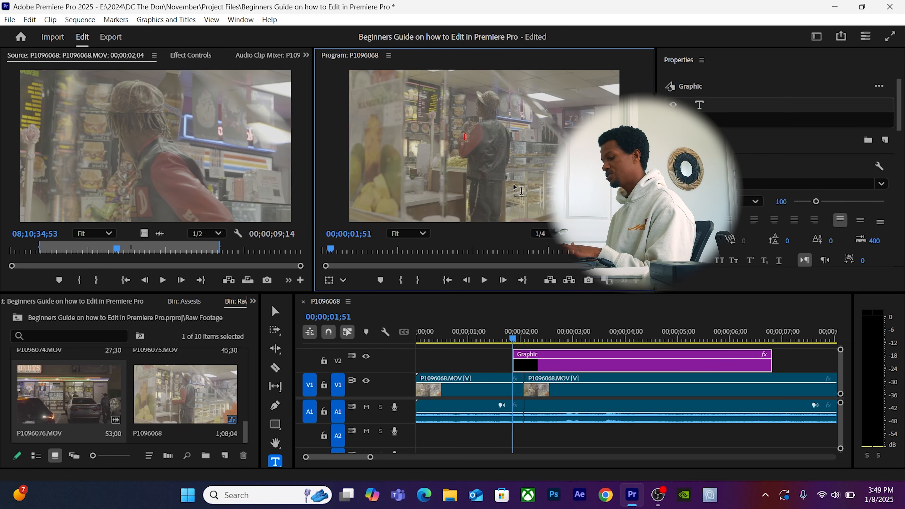
text(rant Lake)
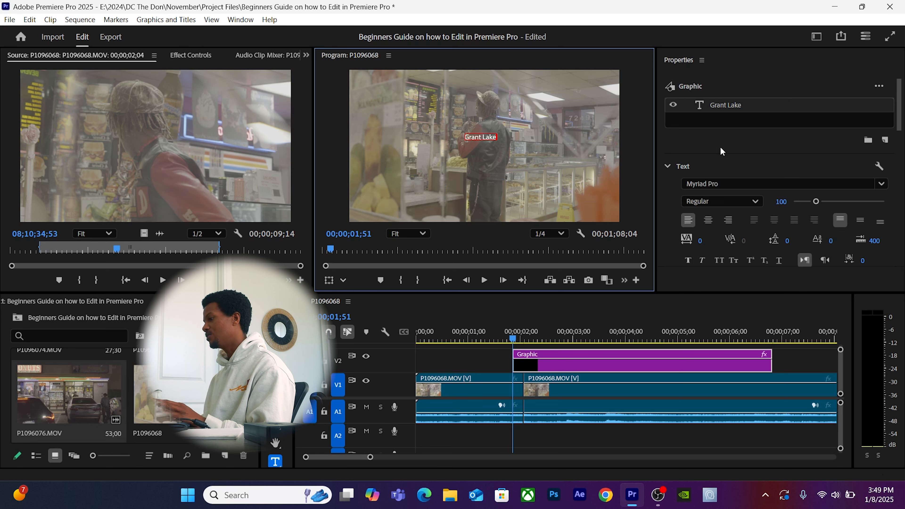
Select the Grant Lake text, try the Onyx font, enlarge it and widen its letter spacing.
scroll(721, 152, down, 6)
scroll(721, 151, up, 4)
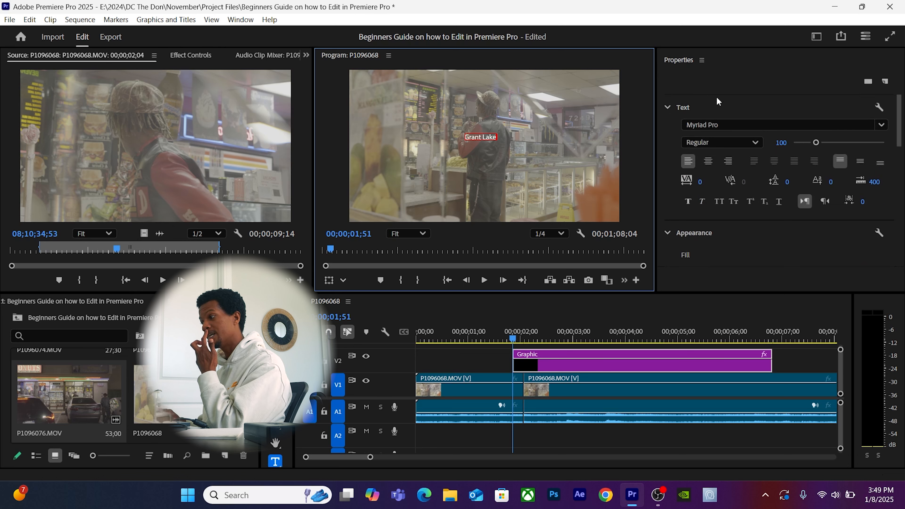
scroll(718, 107, up, 2)
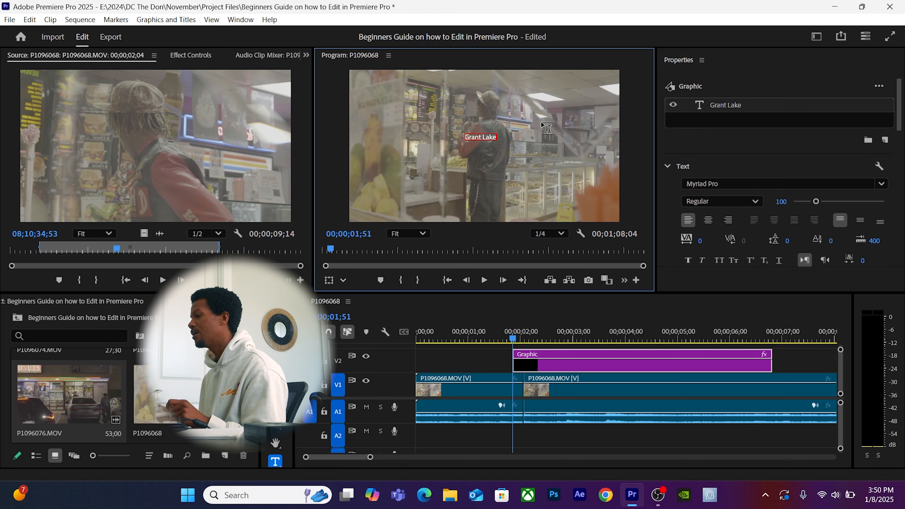
click(467, 137)
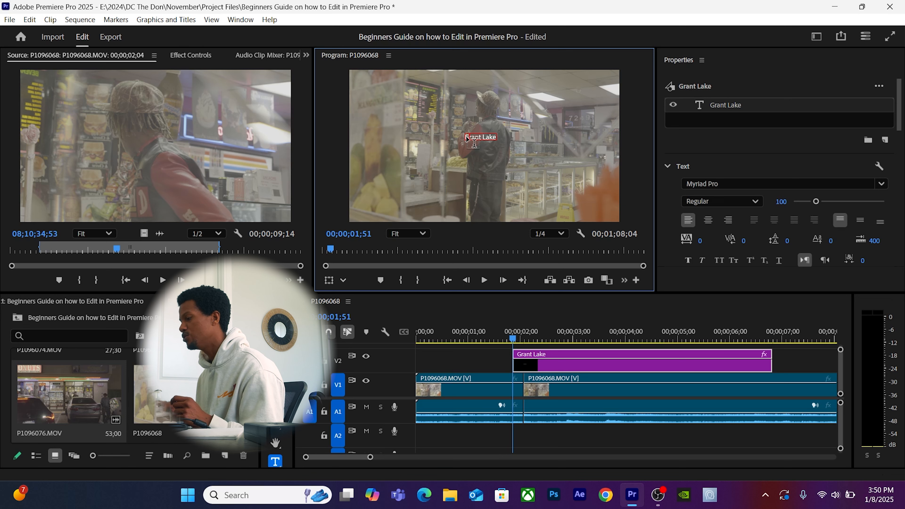
drag(465, 138, 502, 138)
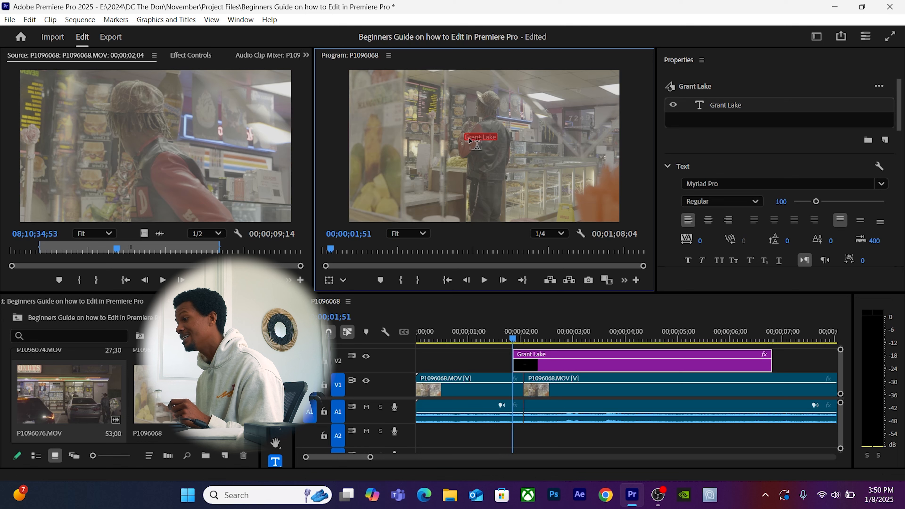
click(774, 184)
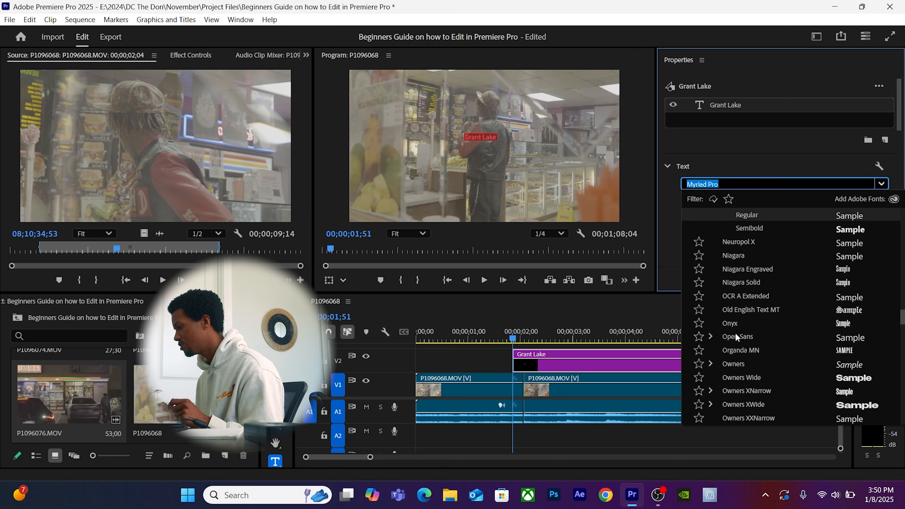
click(731, 325)
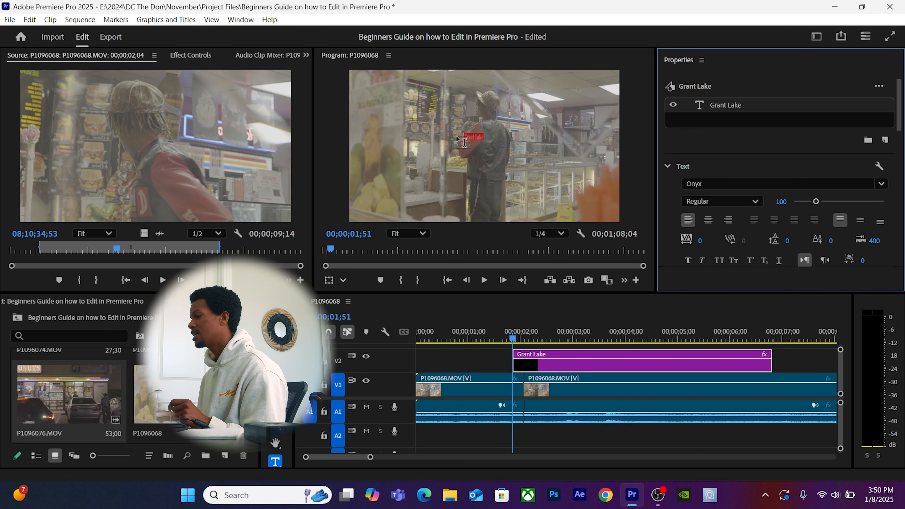
drag(817, 206, 863, 209)
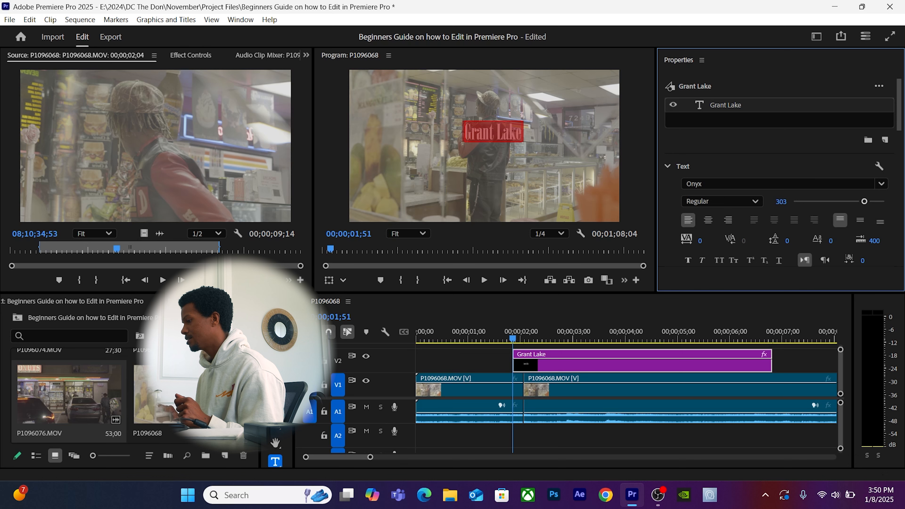
drag(699, 241, 746, 240)
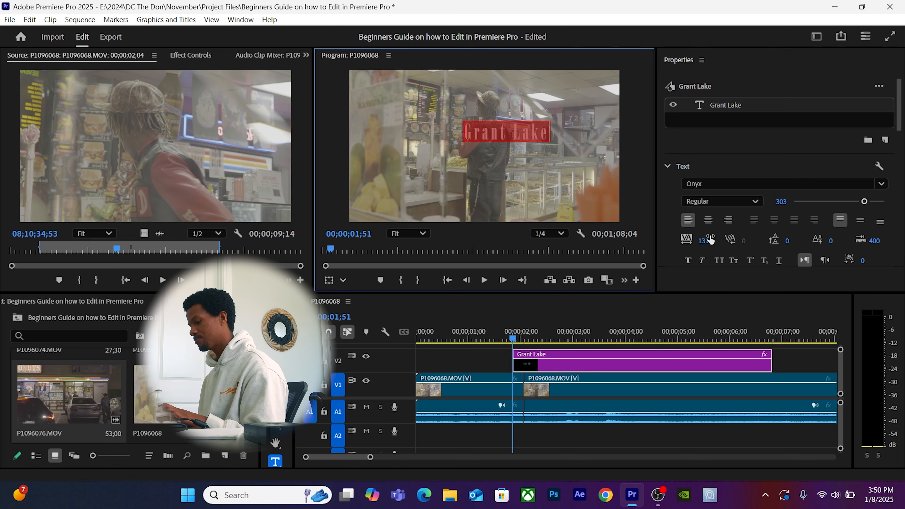
click(467, 357)
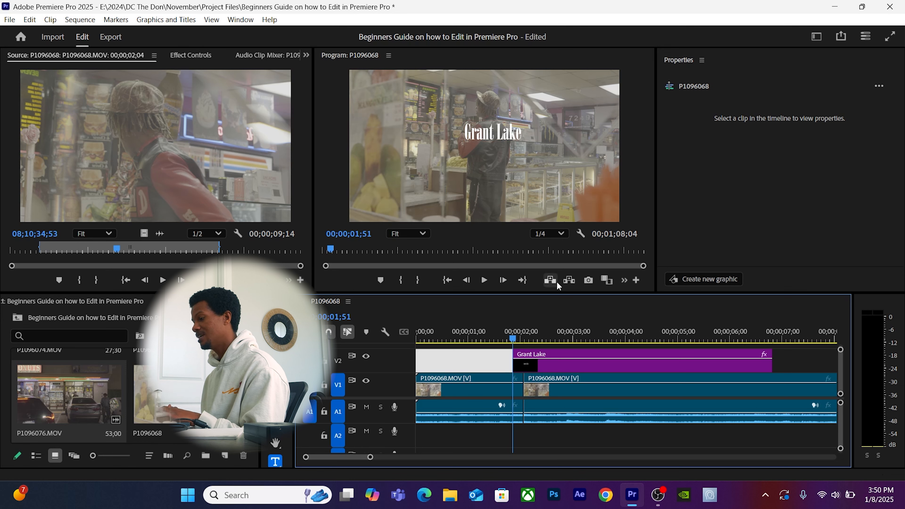
Reselect the title, switch its font to Owners XWide and set tracking to 53.
click(274, 314)
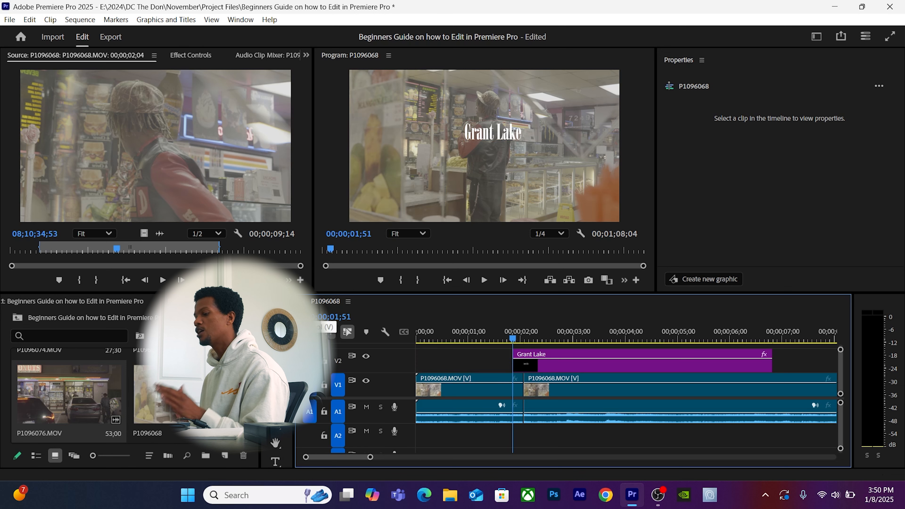
click(275, 314)
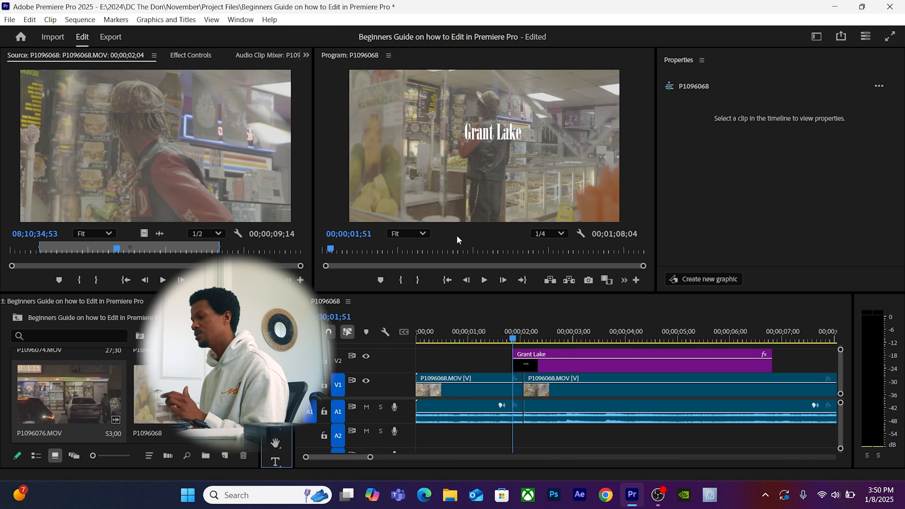
click(504, 132)
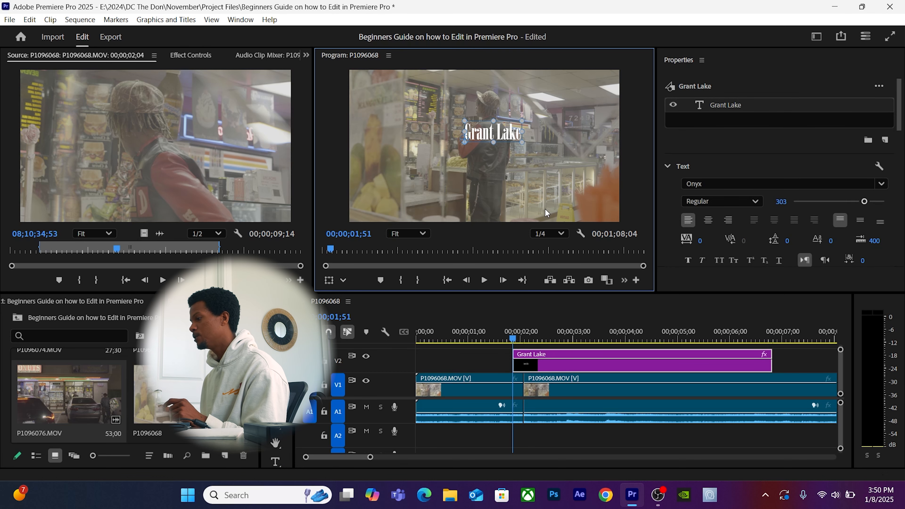
click(734, 182)
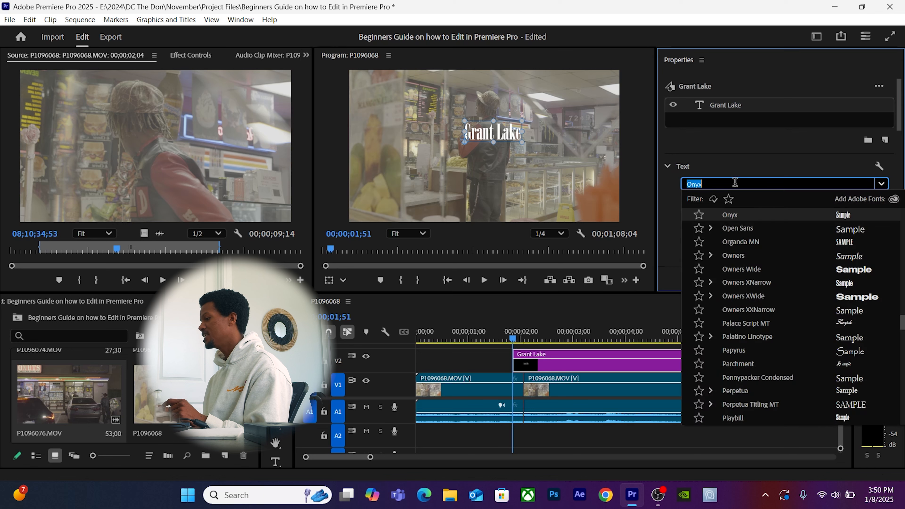
click(734, 296)
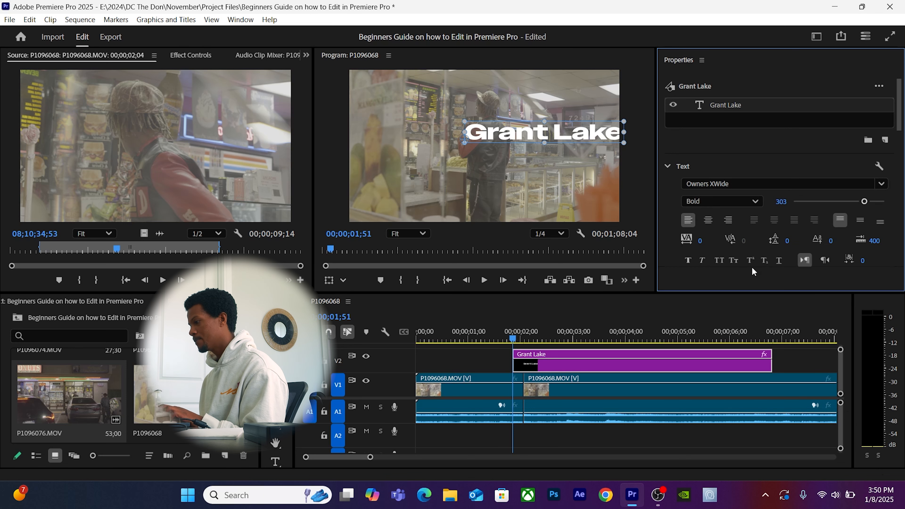
drag(700, 240, 710, 240)
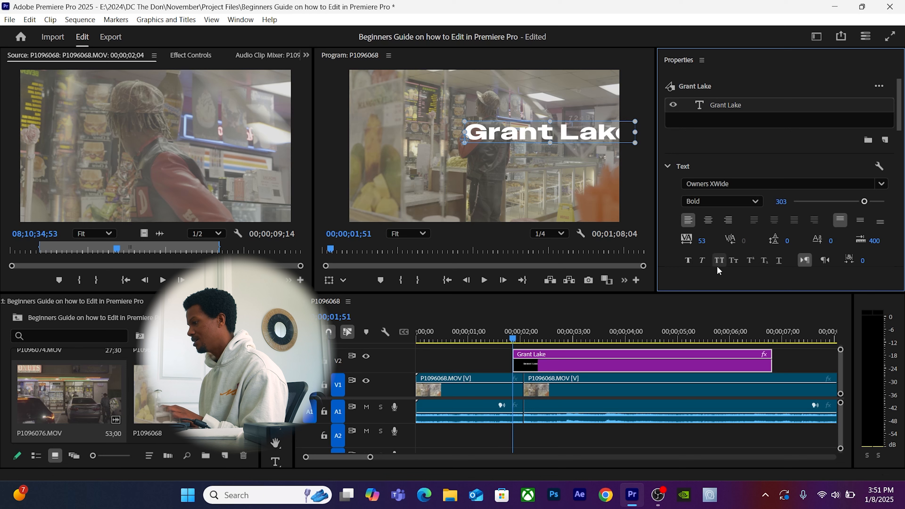
scroll(718, 292, down, 3)
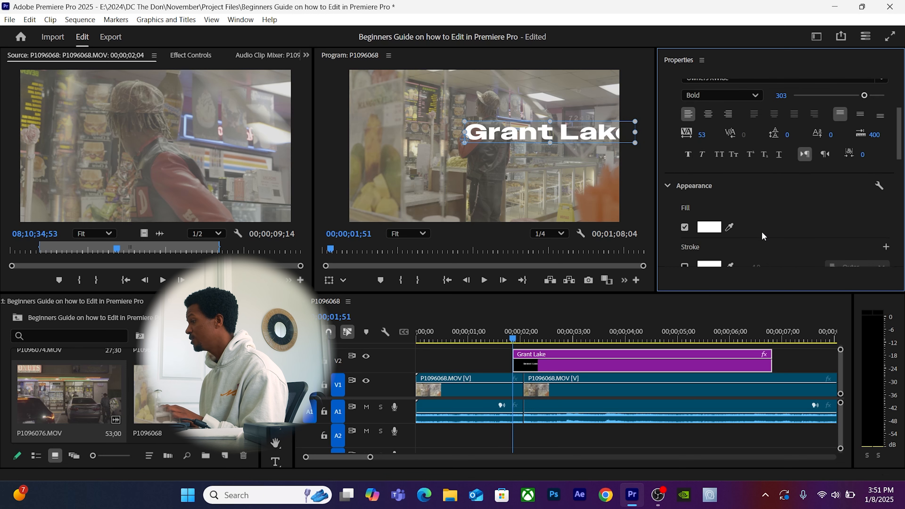
scroll(761, 231, down, 2)
Change the title's fill from white to golden yellow (FFB200).
click(709, 132)
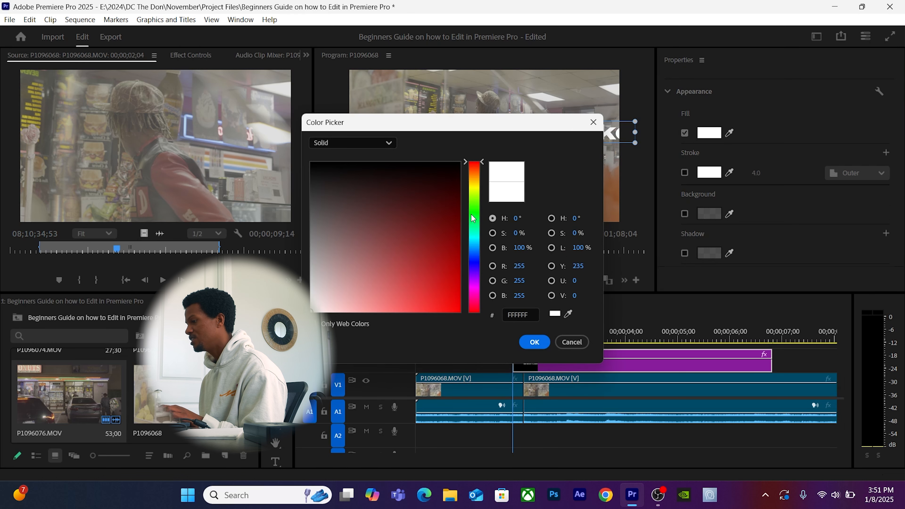
click(470, 177)
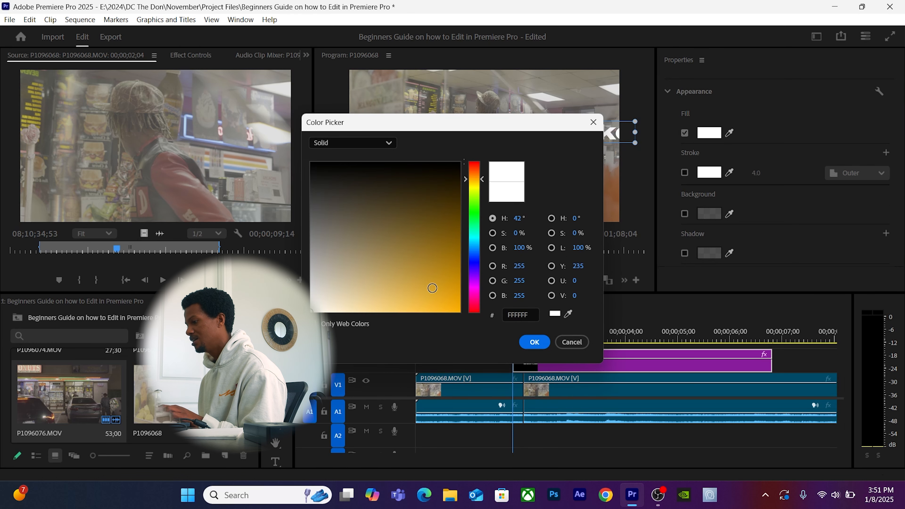
drag(428, 292, 459, 310)
key(Return)
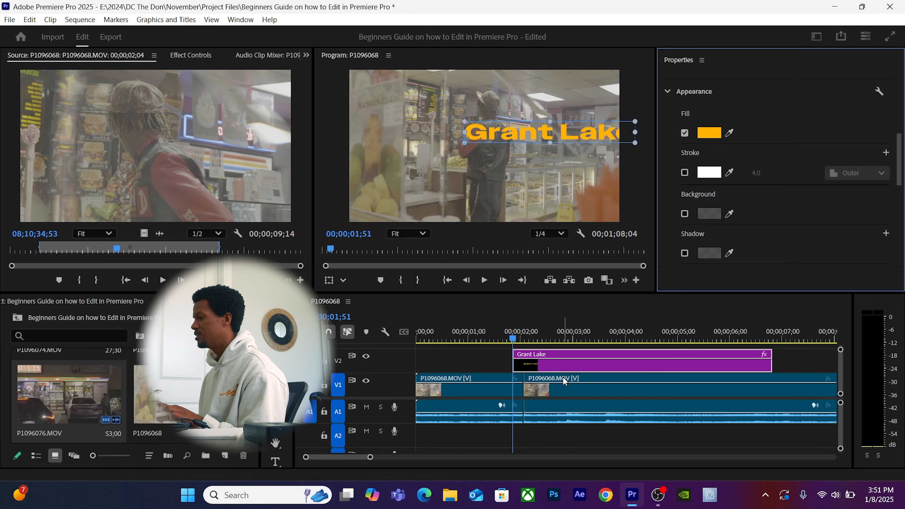
scroll(766, 206, up, 1)
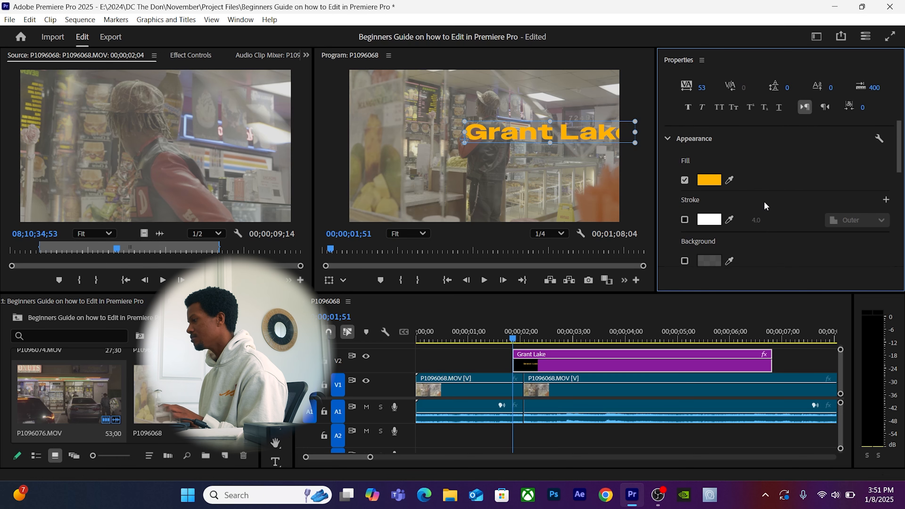
scroll(763, 201, up, 1)
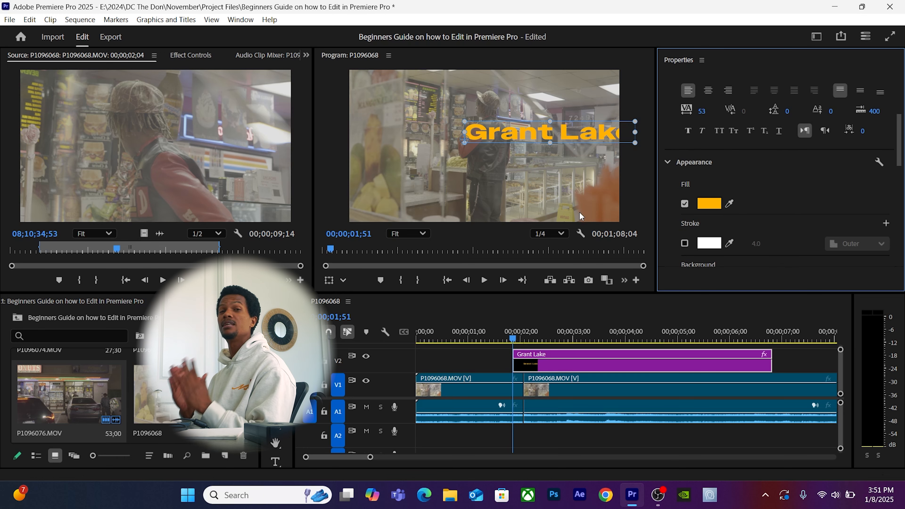
Turn on Safe Margins guides in the Program monitor.
click(580, 234)
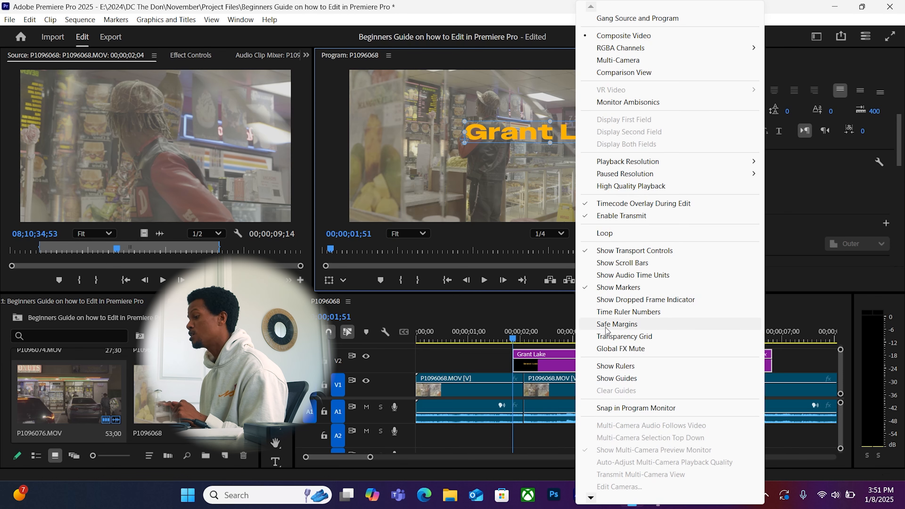
click(617, 324)
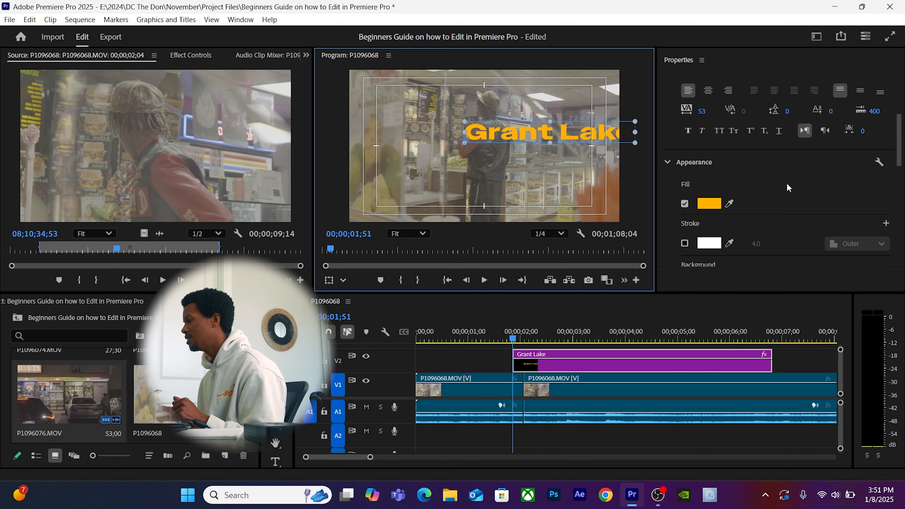
scroll(788, 186, up, 4)
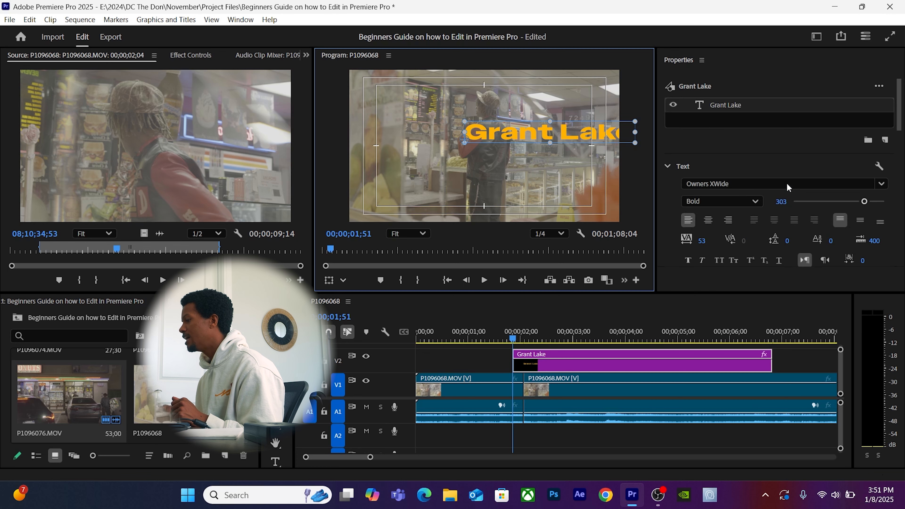
Centre-align the title text and centre it horizontally and vertically, at 1901.1 X, 1183.6 Y.
click(708, 220)
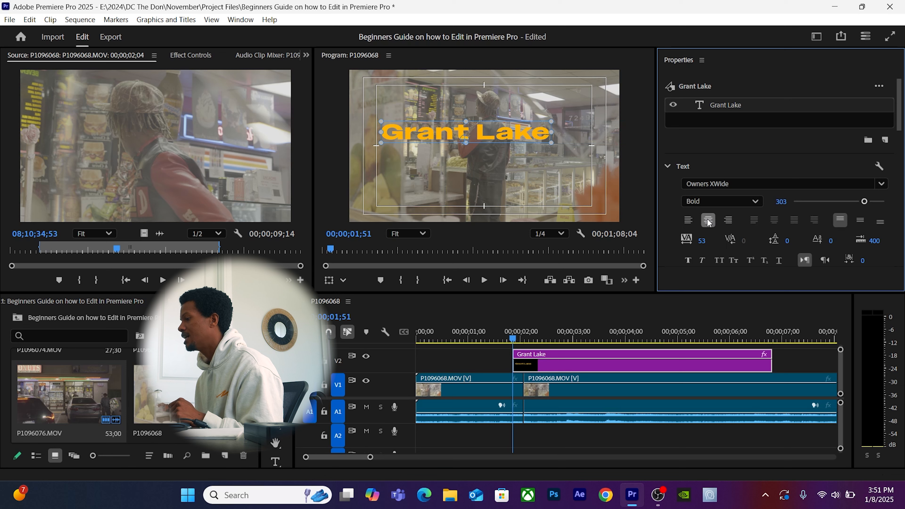
scroll(717, 246, down, 6)
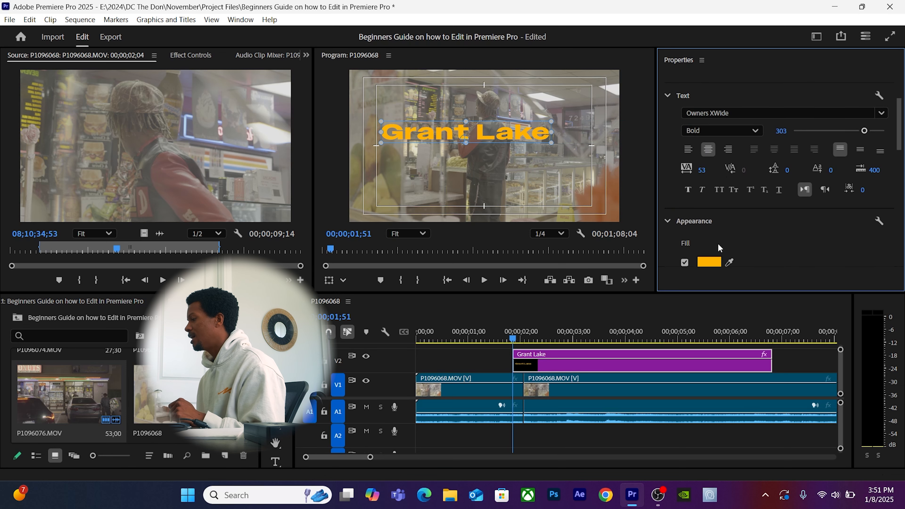
scroll(717, 244, down, 3)
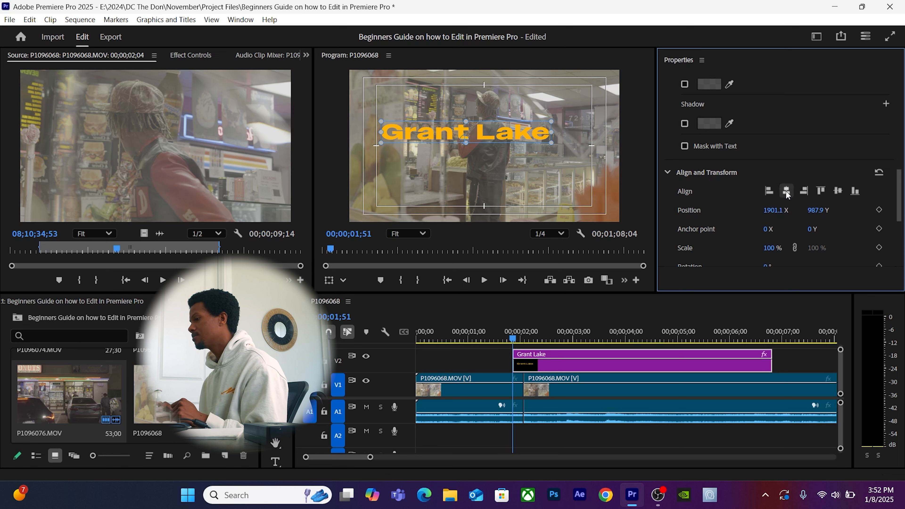
click(786, 191)
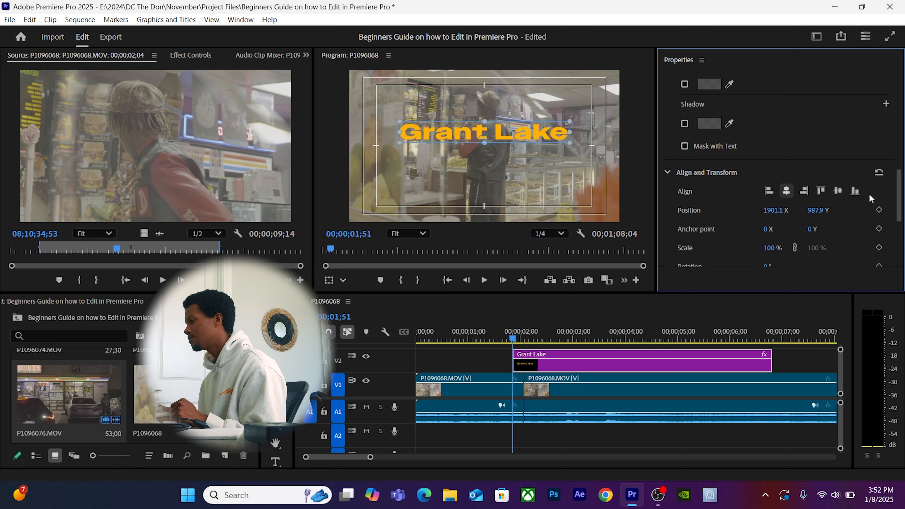
click(837, 191)
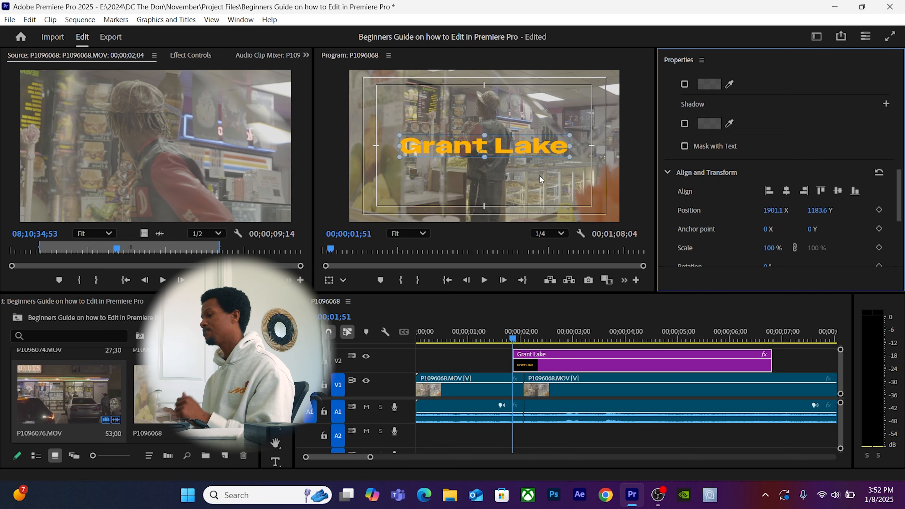
click(533, 217)
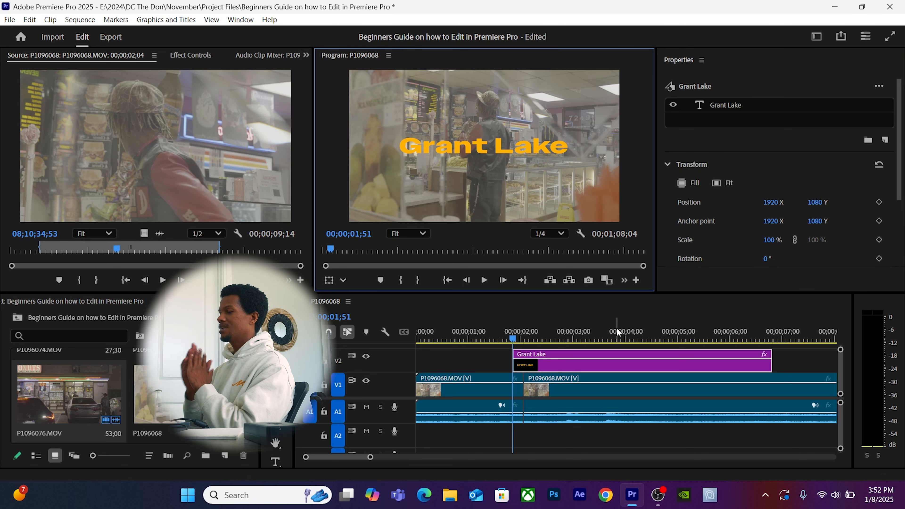
Switch to the Color workspace and collapse its Basic Correction section.
click(246, 20)
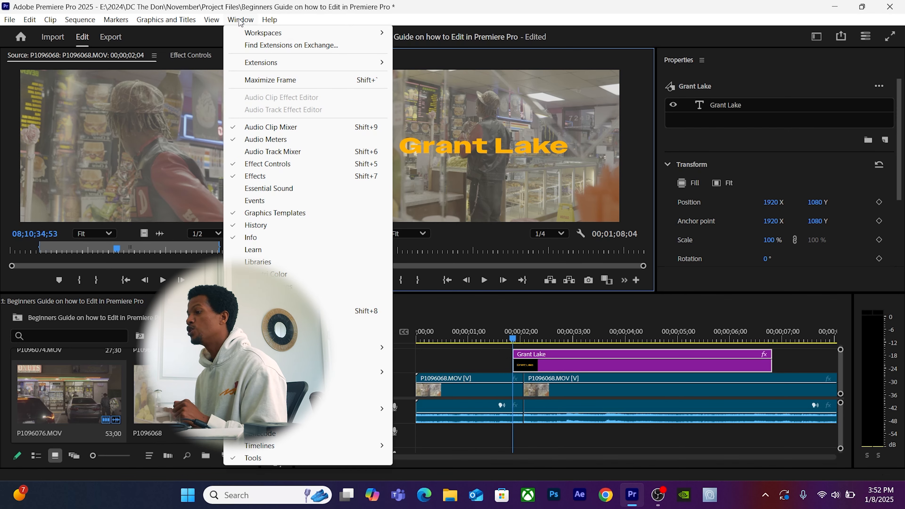
click(241, 20)
click(241, 21)
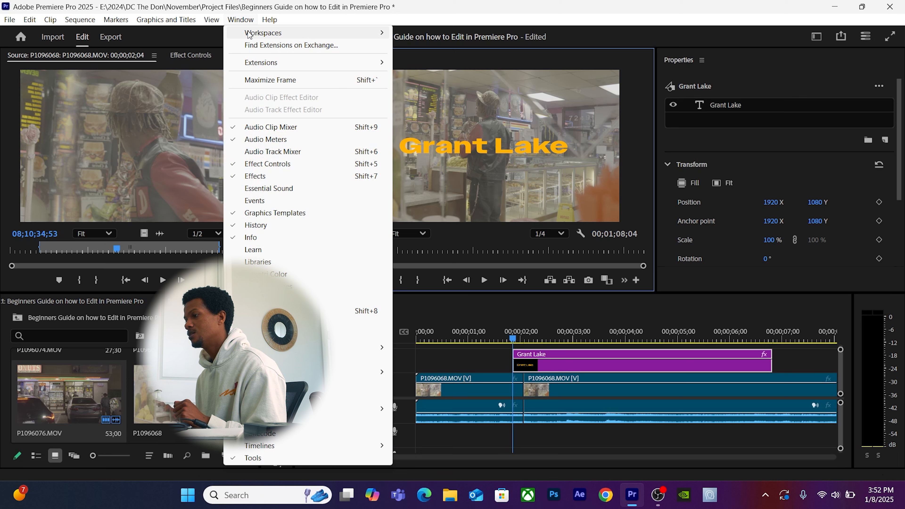
mouse_move(249, 34)
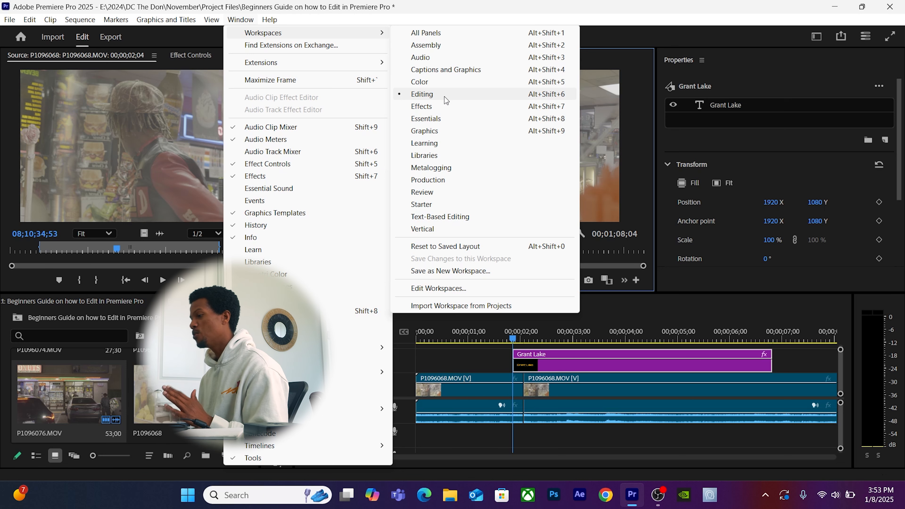
click(423, 84)
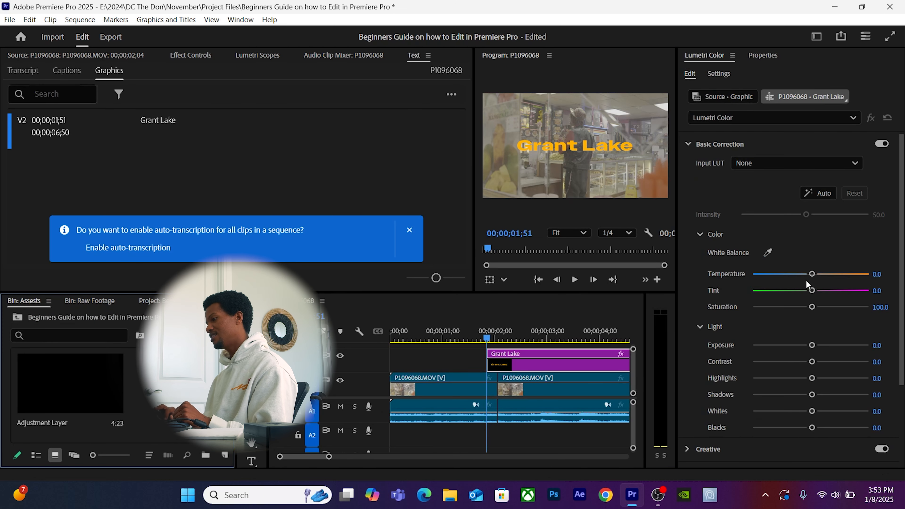
click(700, 146)
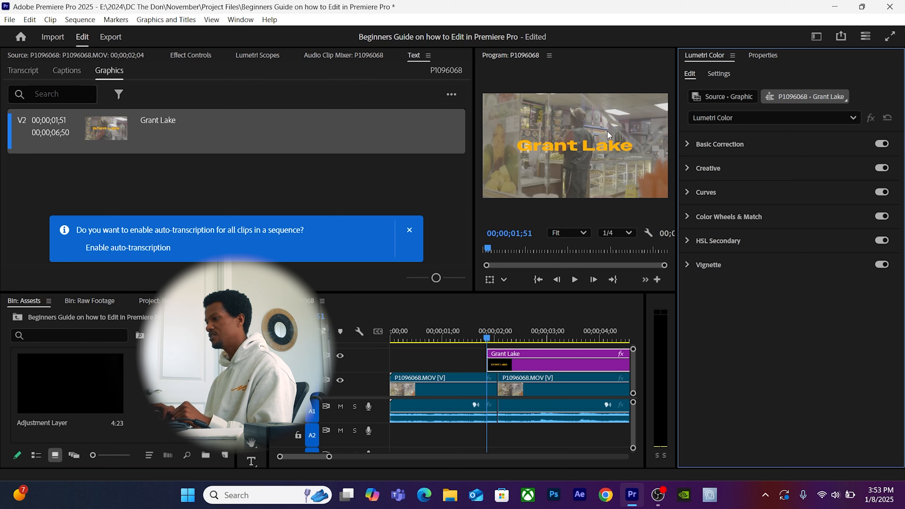
Switch the interface to the Assembly workspace.
click(242, 19)
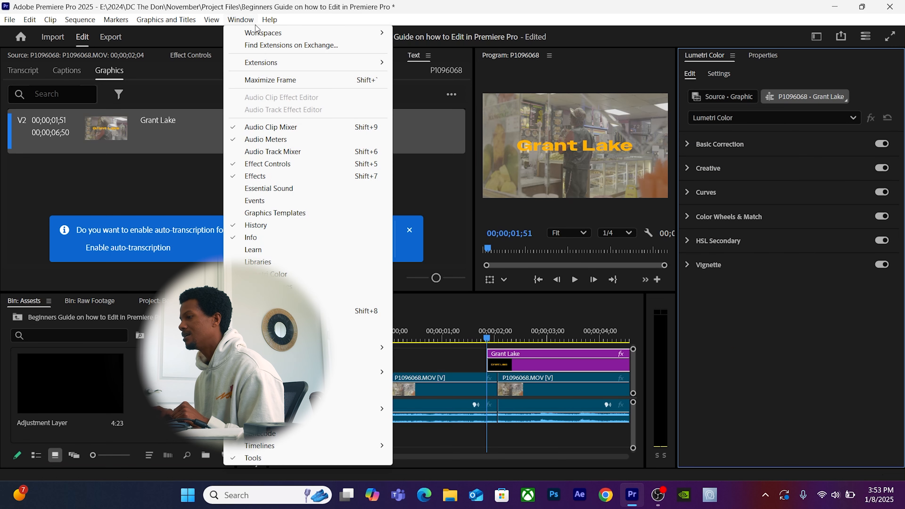
mouse_move(260, 33)
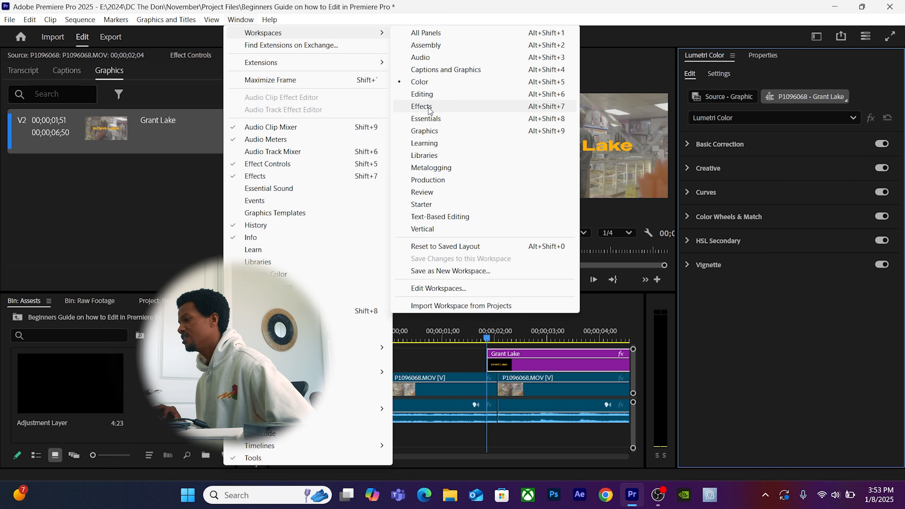
click(423, 45)
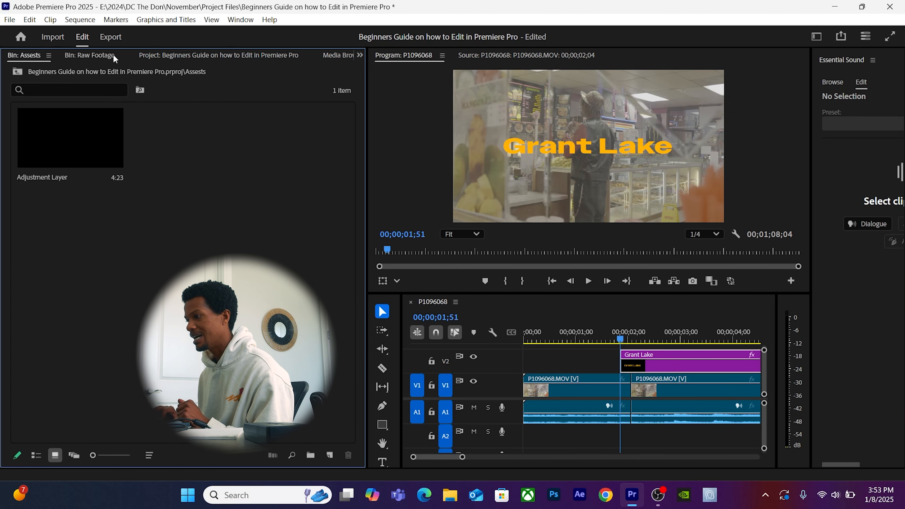
Open the Raw Footage bin and show its clips as a list.
click(162, 57)
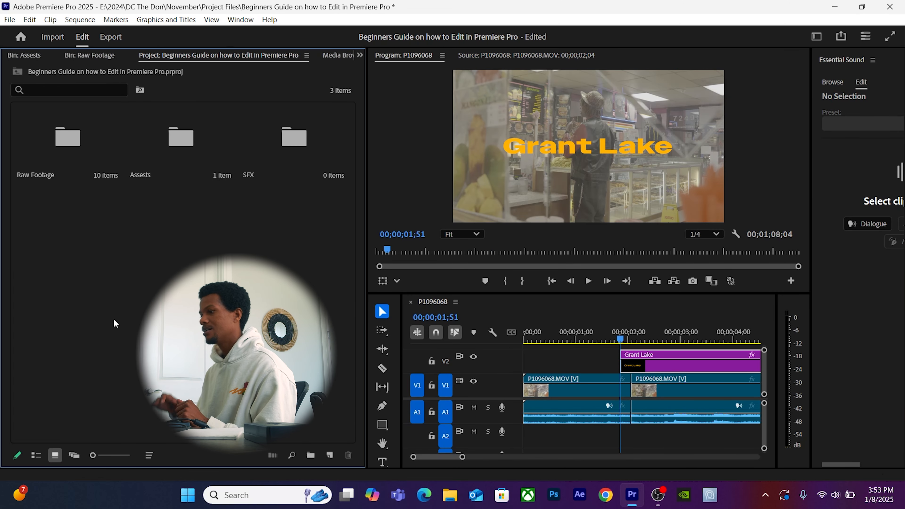
double_click(78, 135)
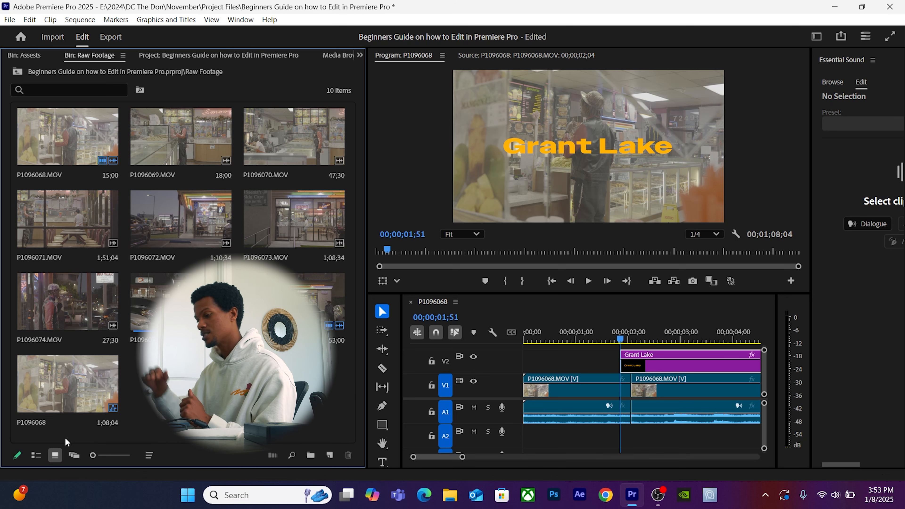
click(36, 455)
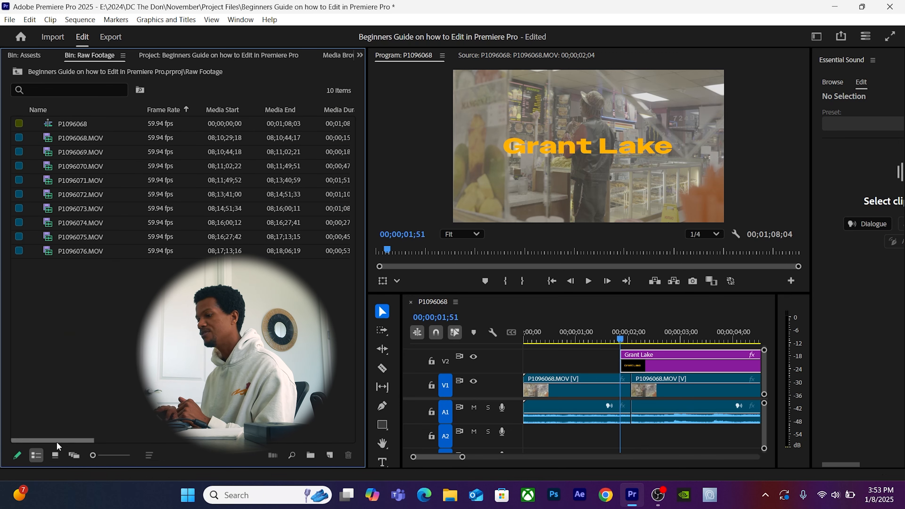
mouse_move(58, 439)
mouse_down()
mouse_move(65, 433)
mouse_move(53, 429)
mouse_move(69, 426)
mouse_move(154, 445)
mouse_move(56, 435)
mouse_up()
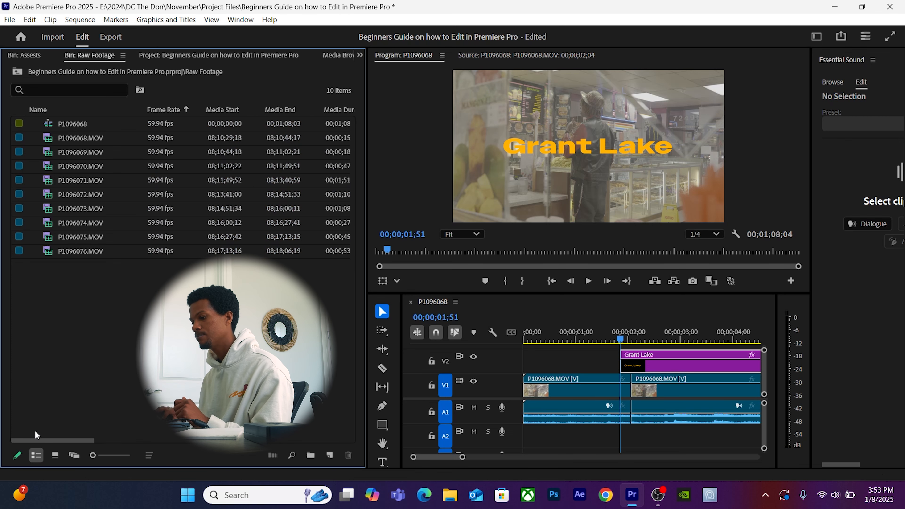
View the clips as enlarged thumbnails, then as a list with larger icons.
click(55, 455)
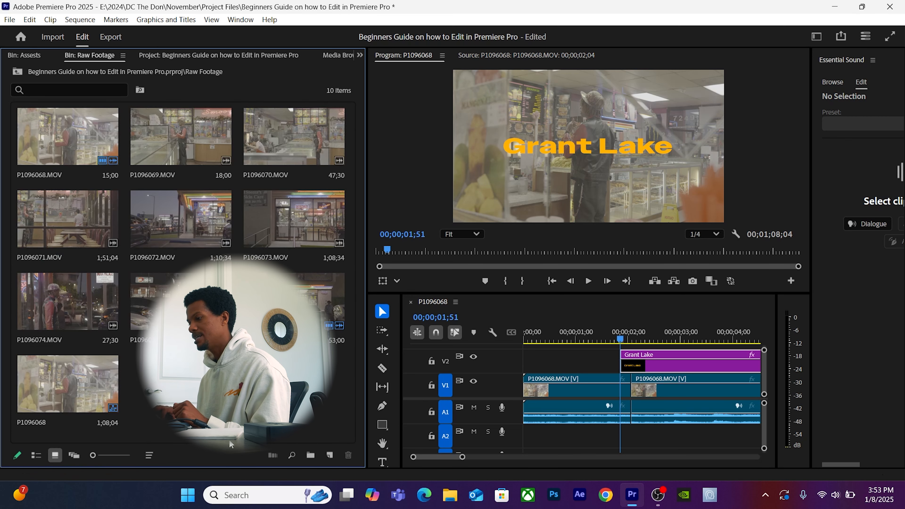
mouse_move(93, 455)
mouse_down()
mouse_move(152, 455)
mouse_move(82, 456)
mouse_up()
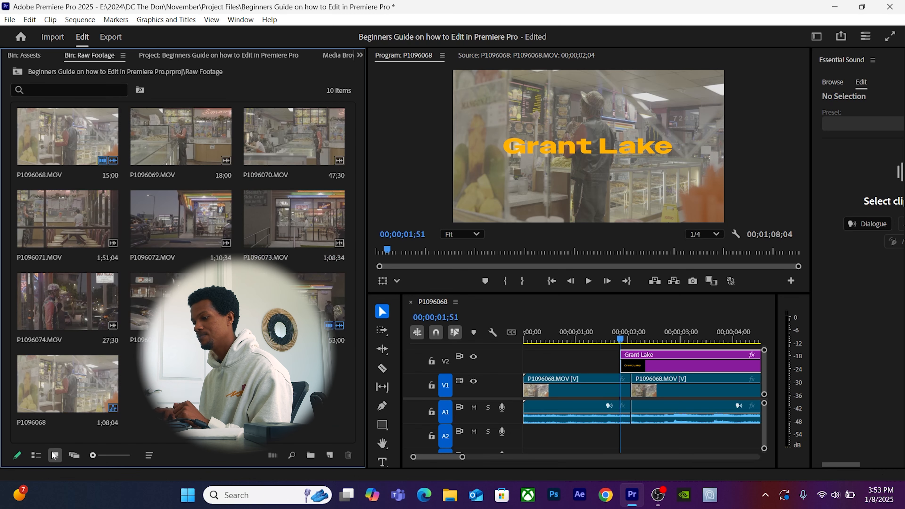
click(36, 455)
mouse_move(93, 456)
mouse_down()
mouse_move(157, 463)
mouse_move(95, 456)
mouse_up()
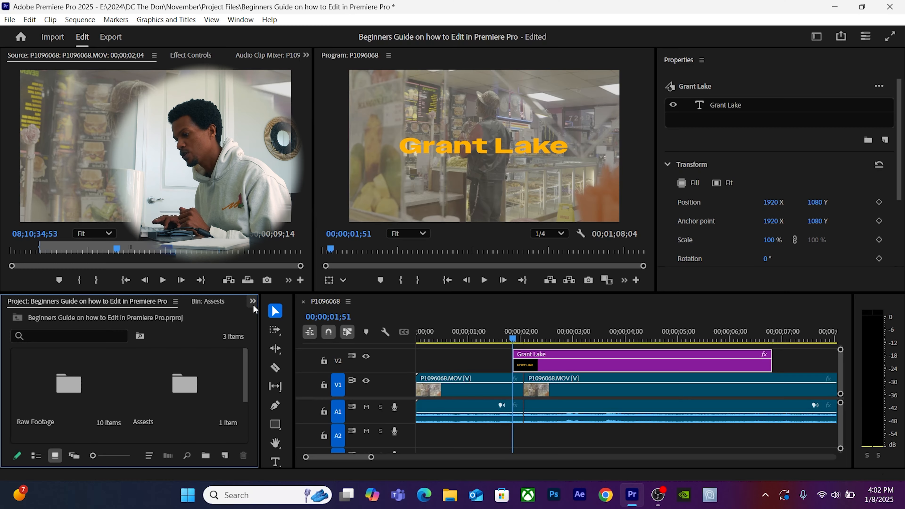
Bring up the Effects panel, collapse Video Effects and Video Transitions, and focus the search field.
click(252, 302)
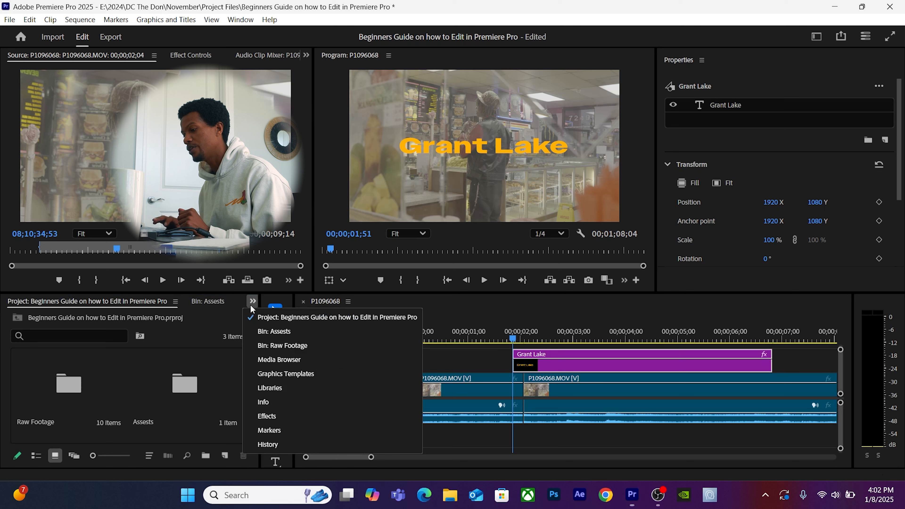
click(267, 416)
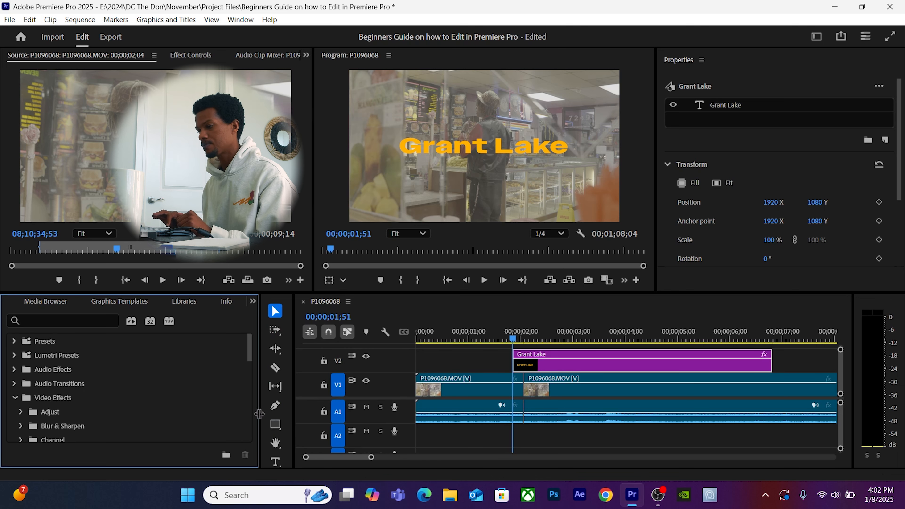
scroll(70, 389, down, 8)
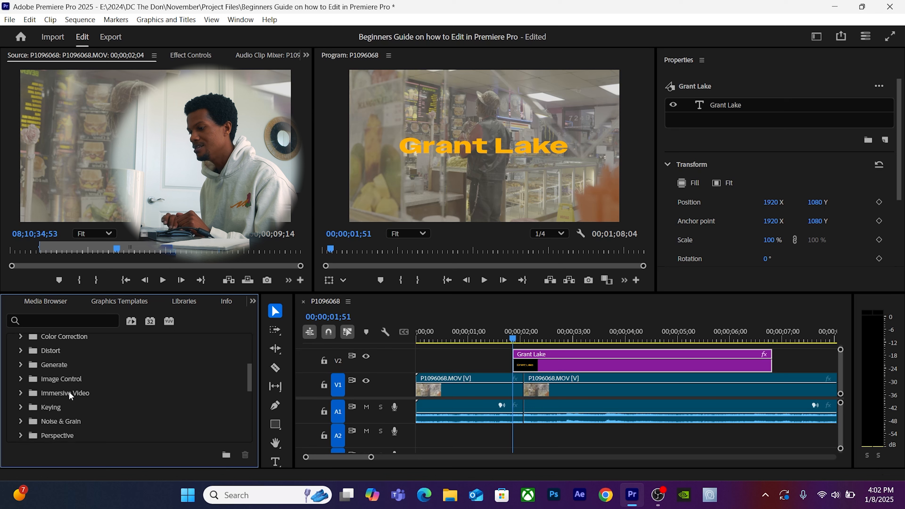
scroll(69, 395, up, 3)
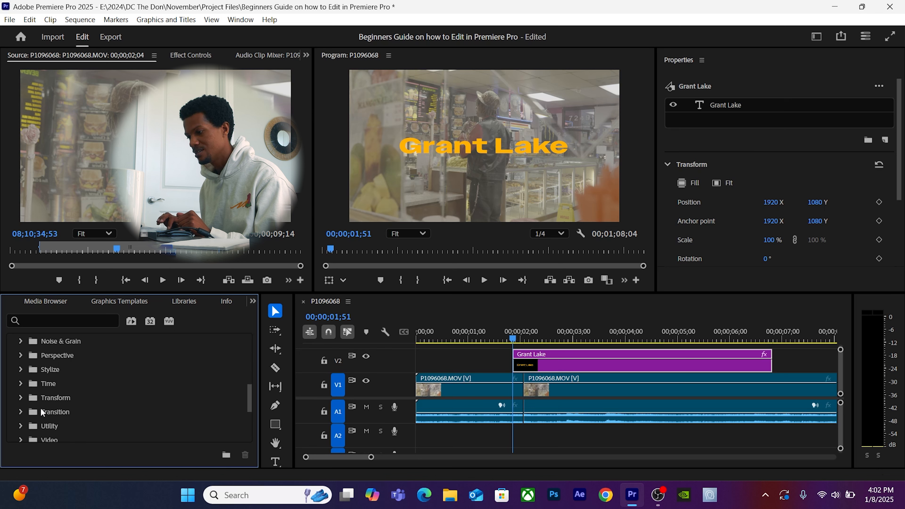
scroll(47, 377, up, 5)
click(14, 397)
click(14, 411)
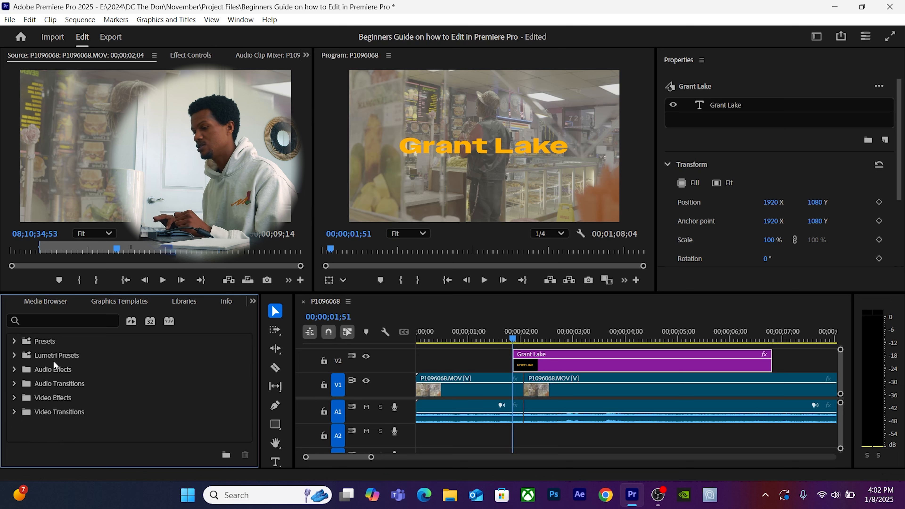
click(49, 317)
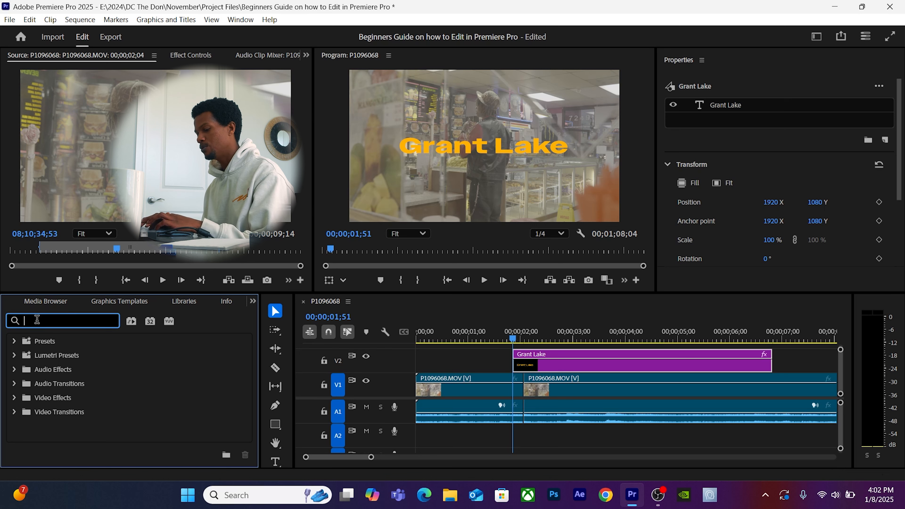
Search 'cr' and drop a Constant Power crossfade onto the A1 cut between the P1096068 clips.
text(cross)
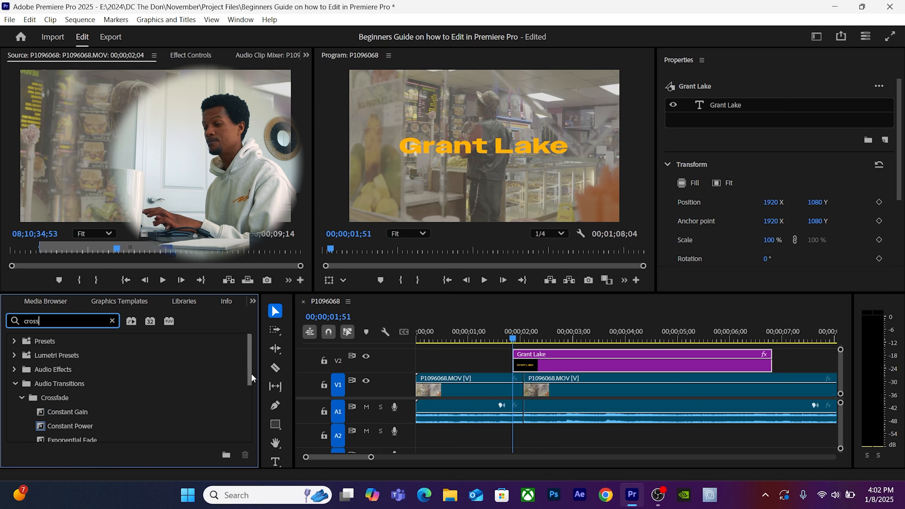
drag(248, 370, 251, 388)
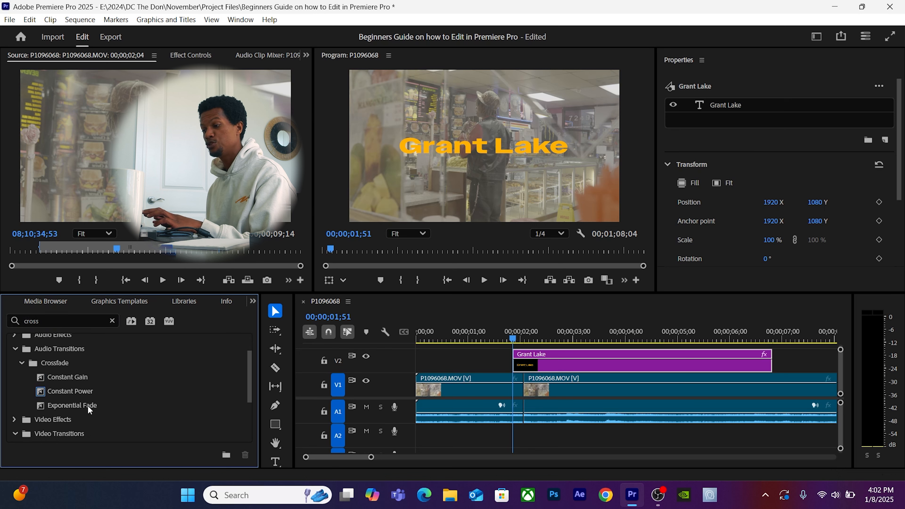
click(67, 389)
drag(66, 388, 523, 420)
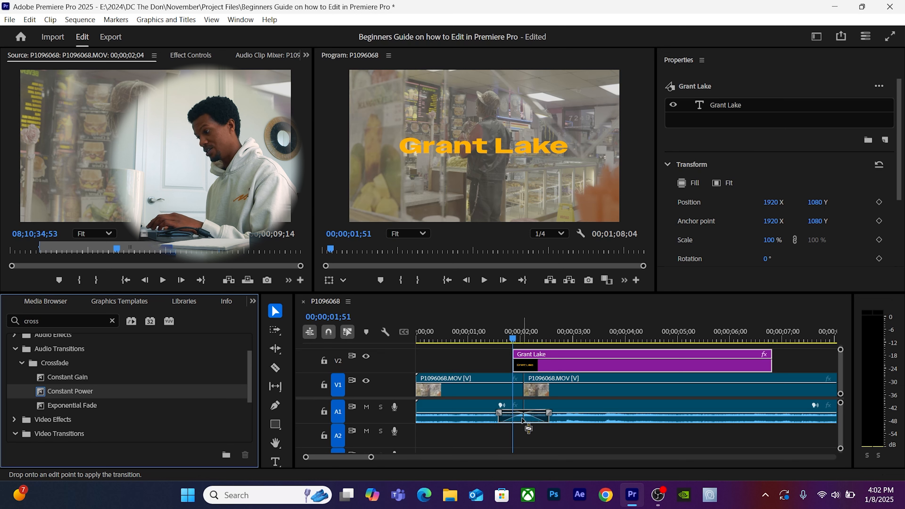
drag(523, 420, 523, 419)
drag(513, 337, 536, 339)
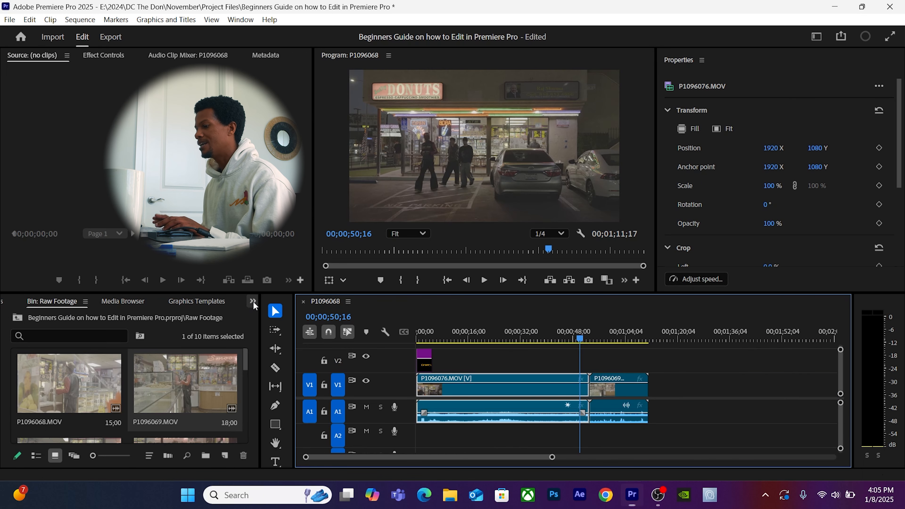
Drop a Cross Dissolve on the V1 cut between P1096076.MOV and P1096069.MOV, accepting repeated frames.
click(252, 301)
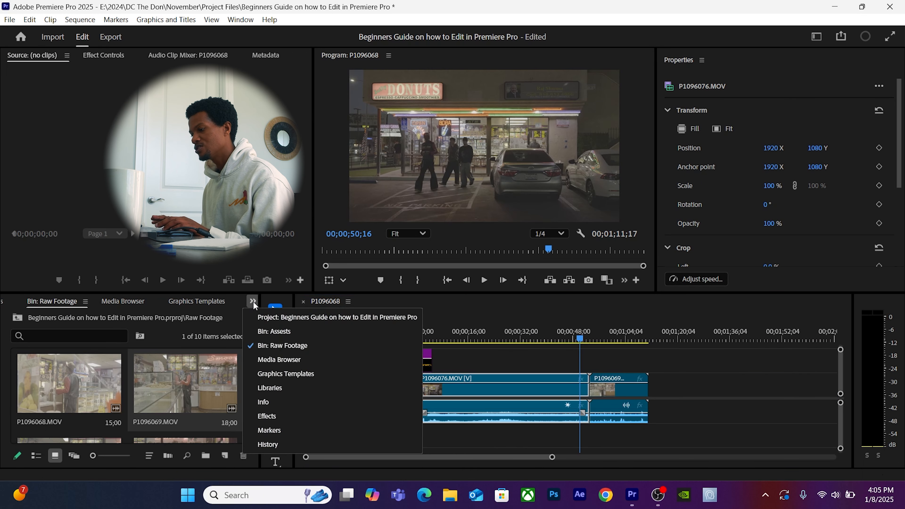
click(275, 416)
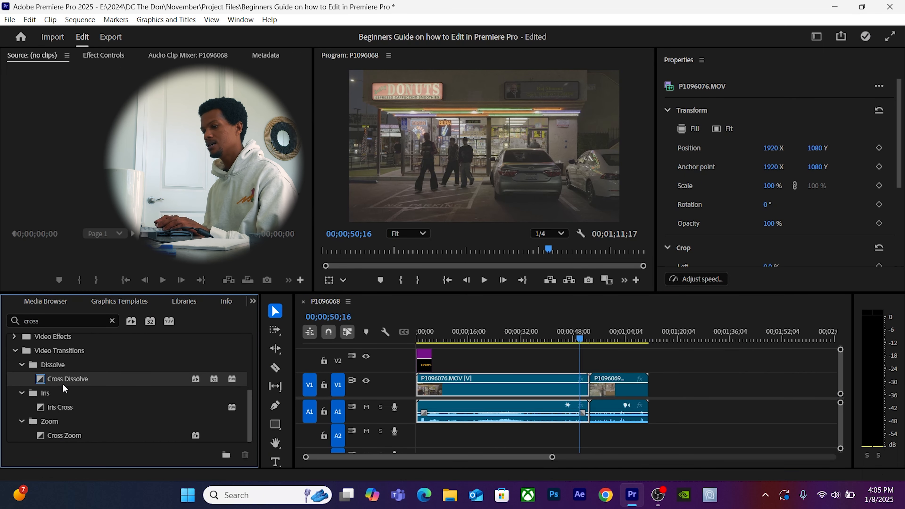
drag(63, 385, 586, 393)
key(equal)
key(equal)
key(equal)
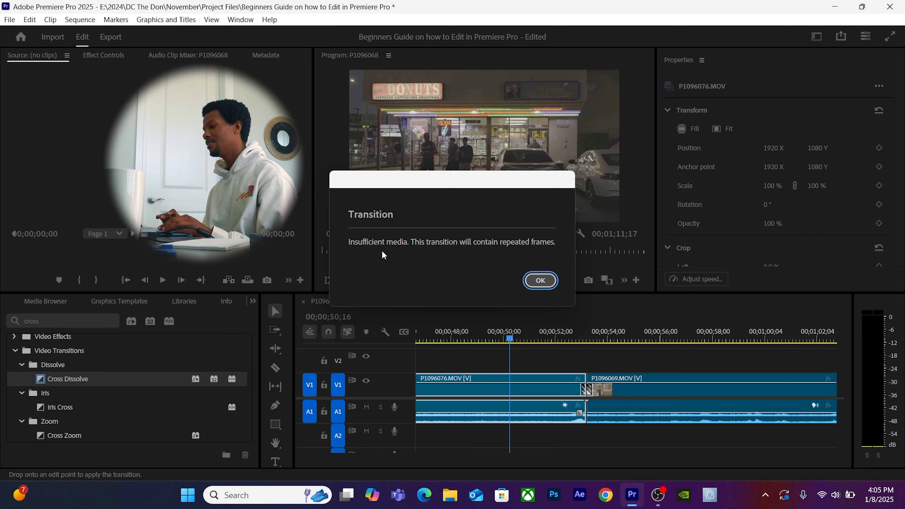
click(540, 280)
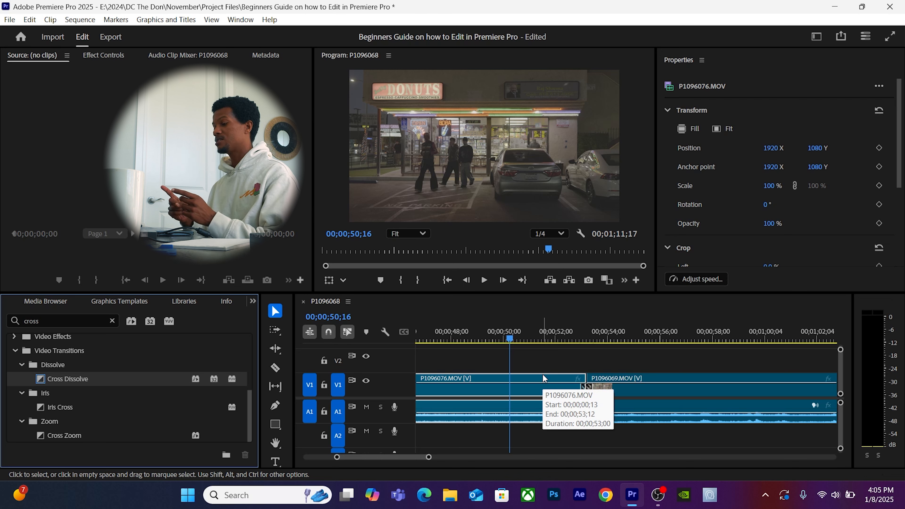
click(544, 385)
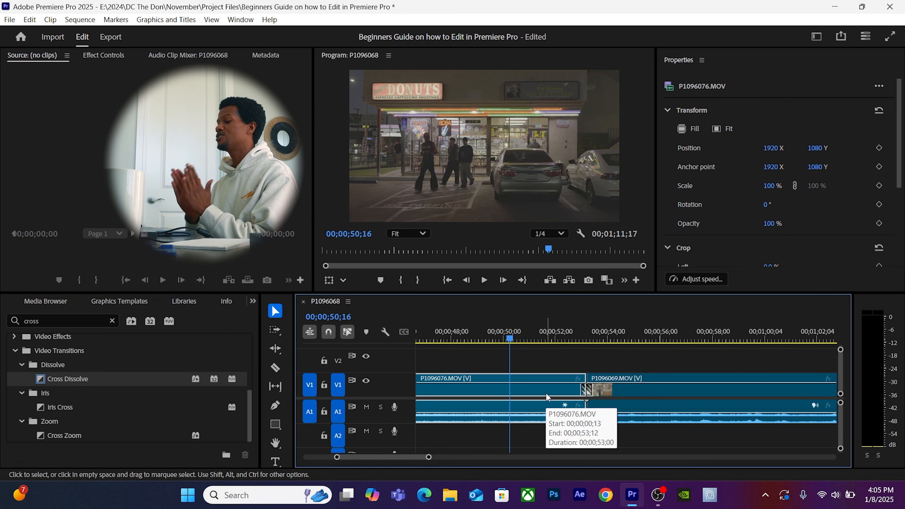
click(643, 386)
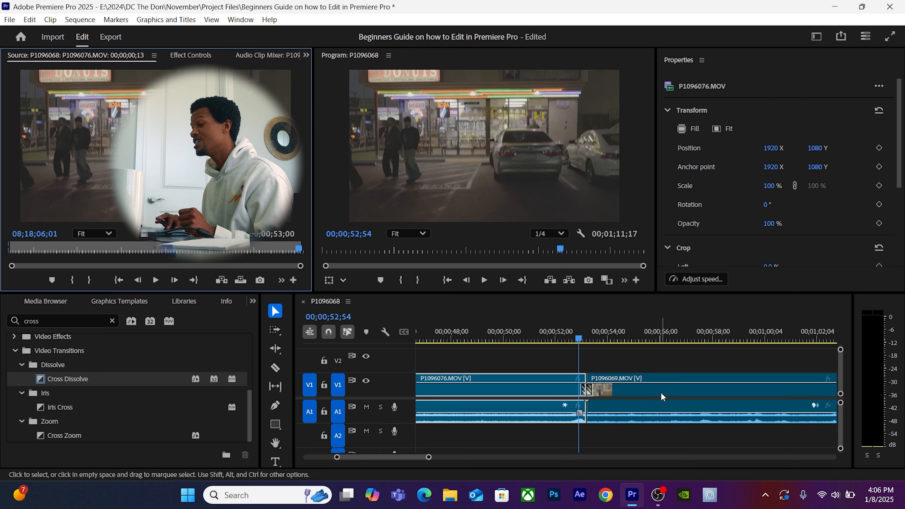
click(653, 392)
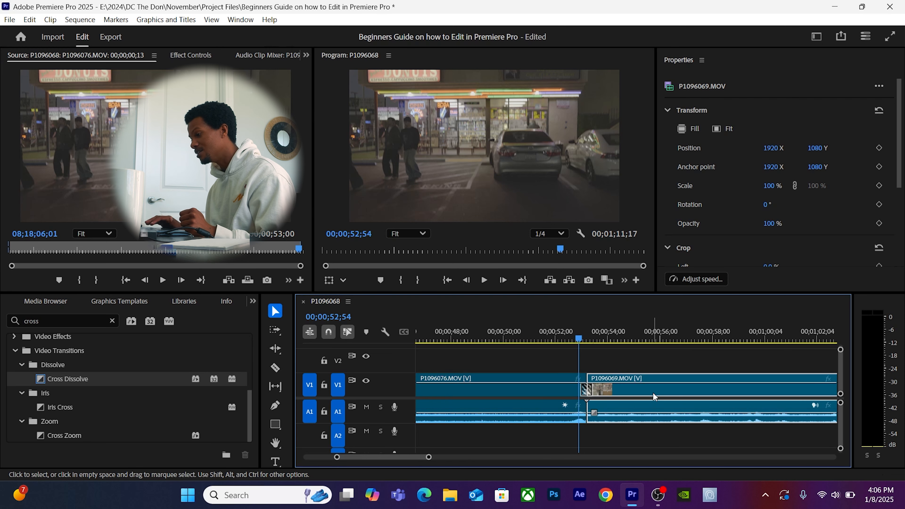
key(Right)
key(Right)
key(Right)
key(Right)
key(Right)
key(Right)
key(Right)
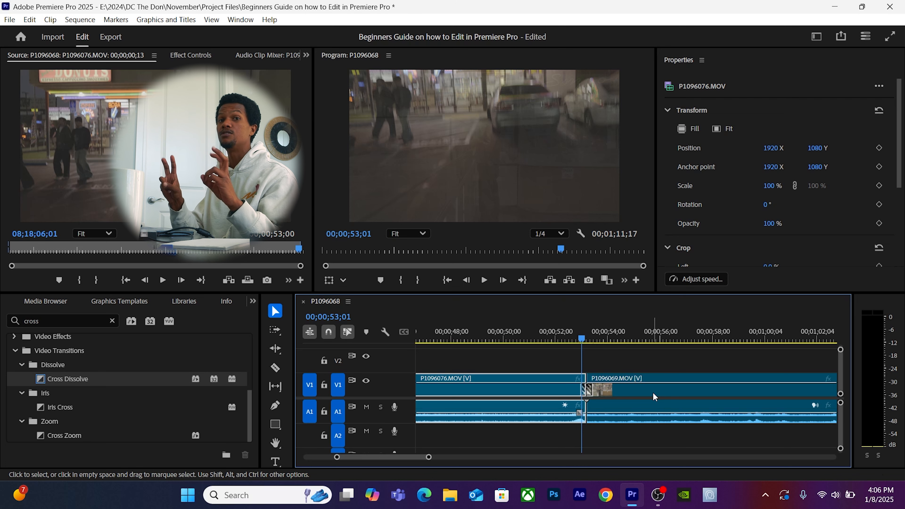
key(space)
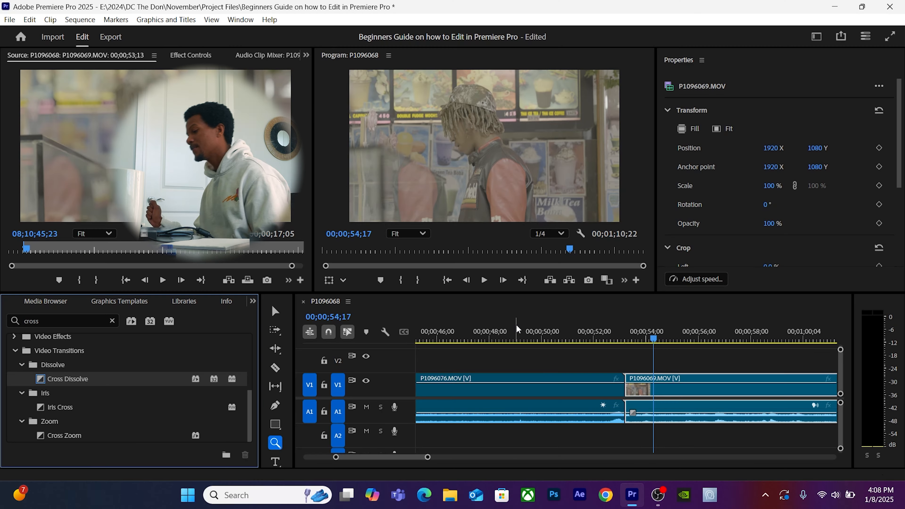
Zoom the timeline out until the entire P1096068 sequence is visible.
key(minus)
key(minus)
key(minus)
key(minus)
key(minus)
key(minus)
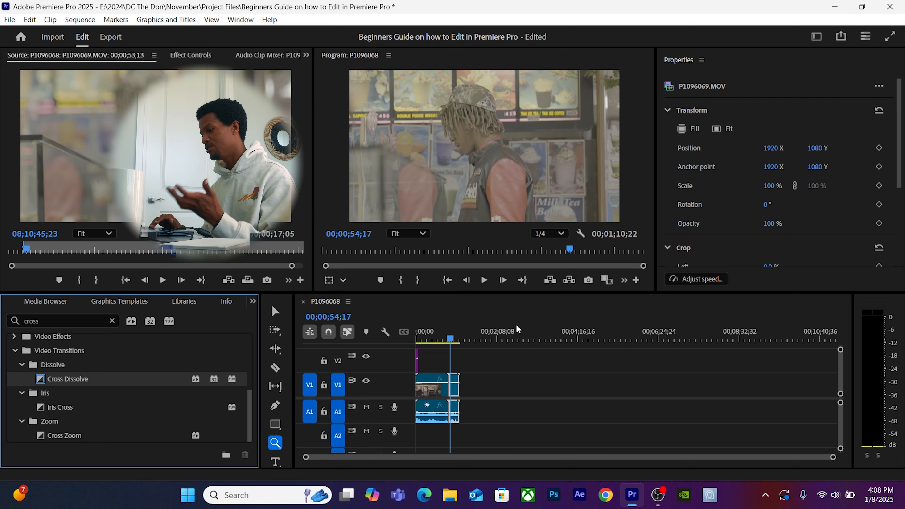
Export the P1096068 sequence as media, set to P1096068.mp4 in H.264 1920x1080 at 59.94 fps.
click(450, 313)
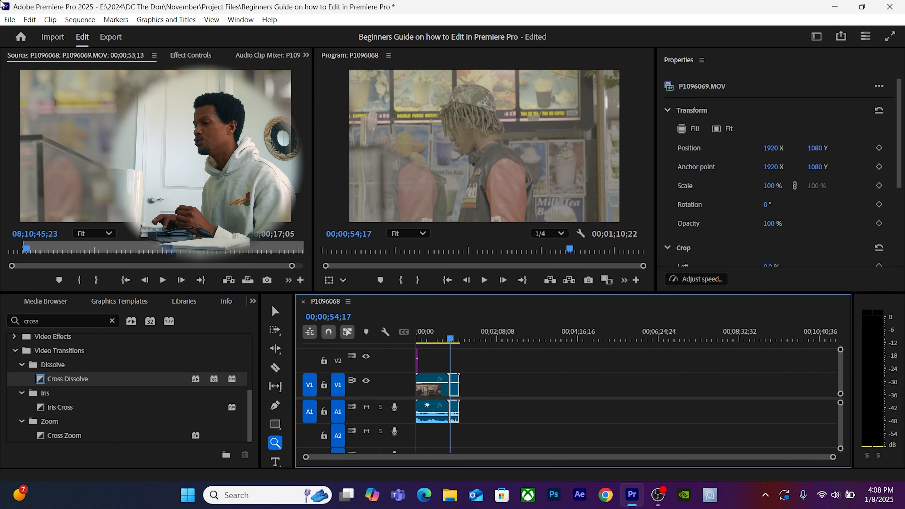
click(9, 21)
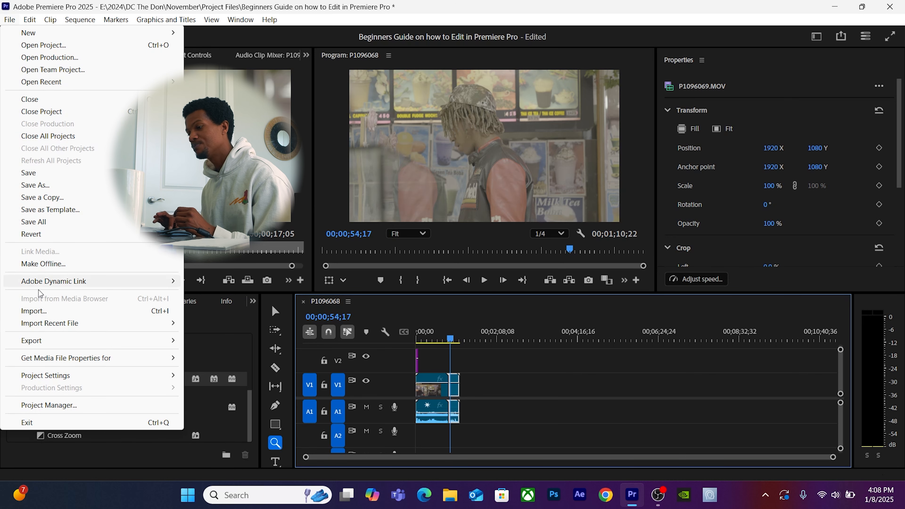
mouse_move(36, 342)
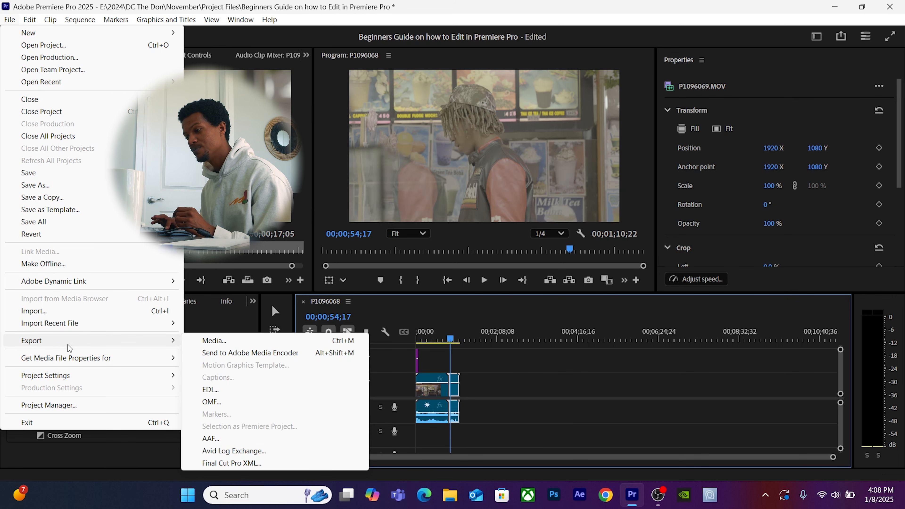
mouse_move(155, 343)
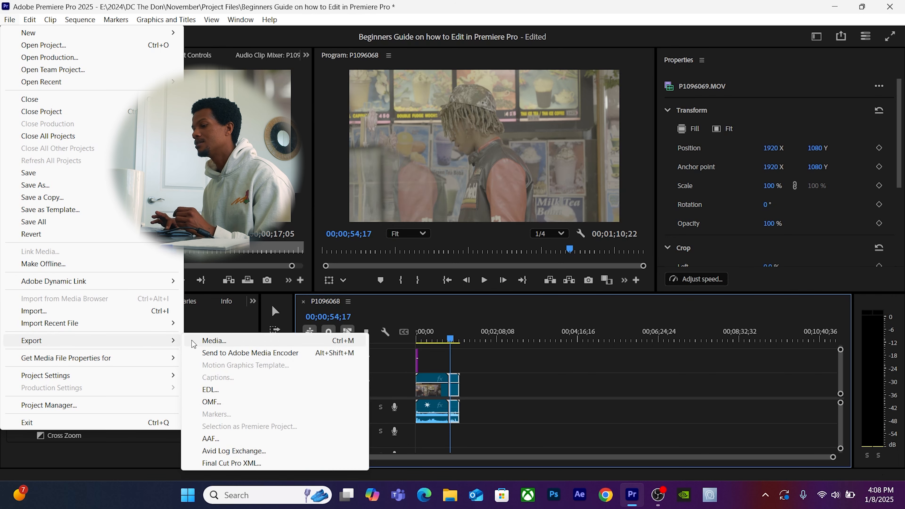
click(200, 341)
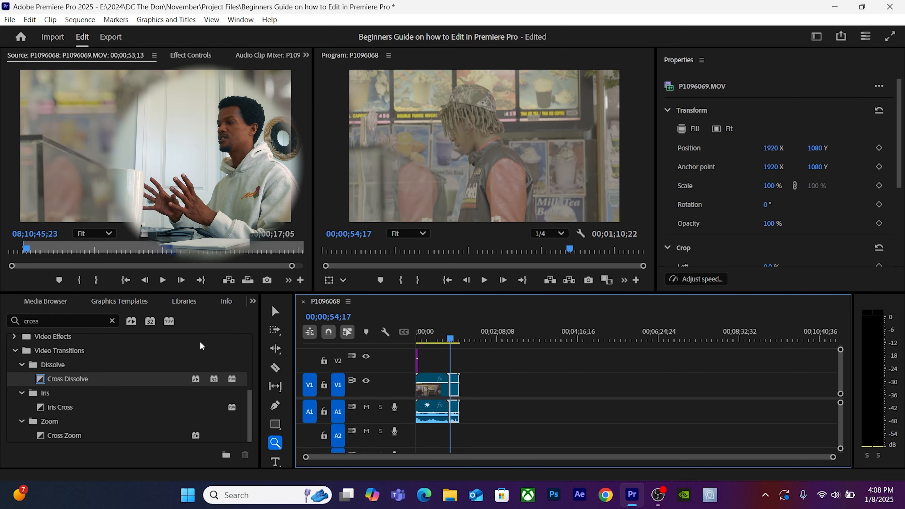
key(ctrl+m)
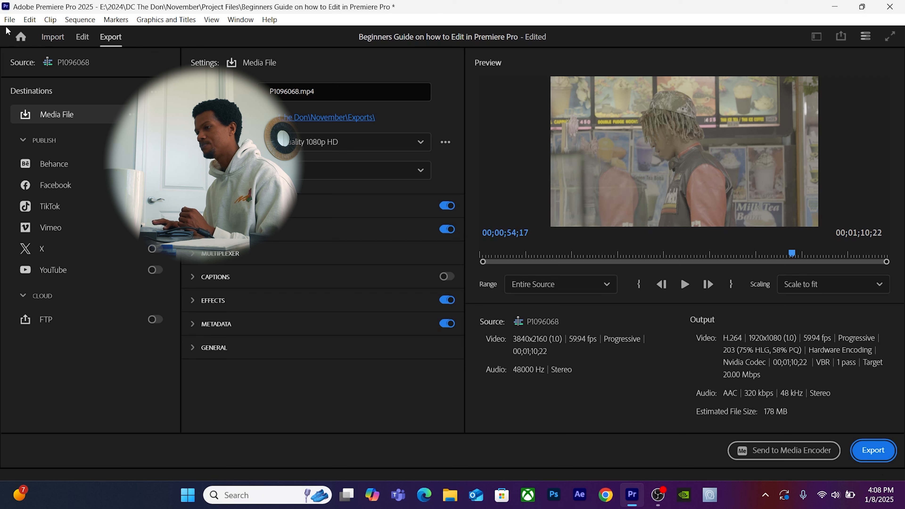
Switch between the Export page and Edit workspace, ending back on the P1096068 timeline.
click(81, 37)
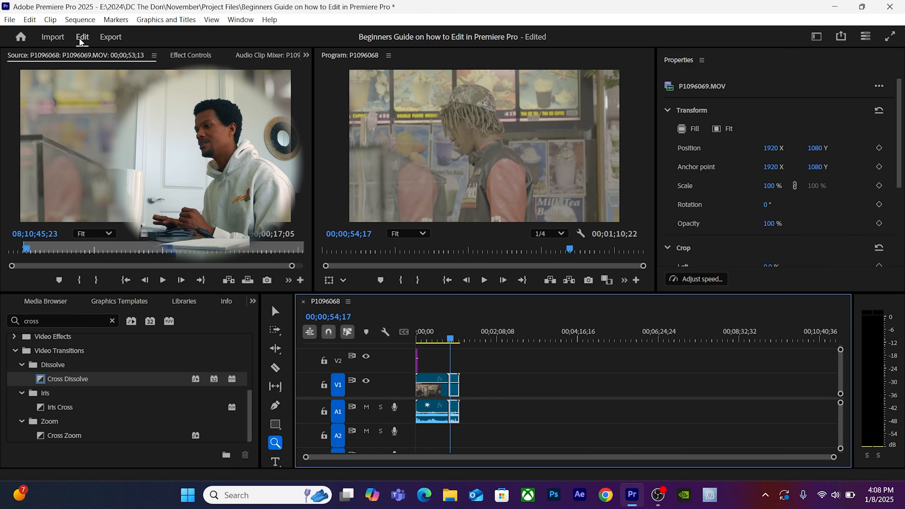
click(111, 43)
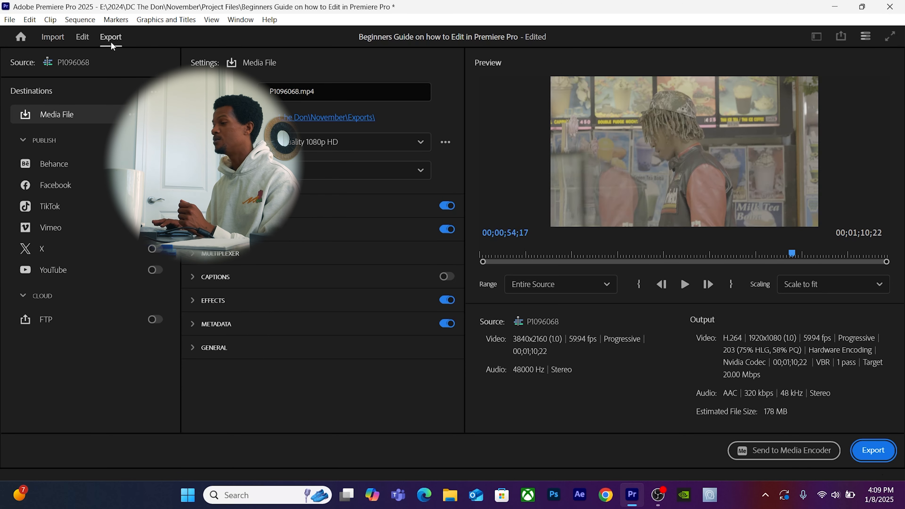
click(82, 39)
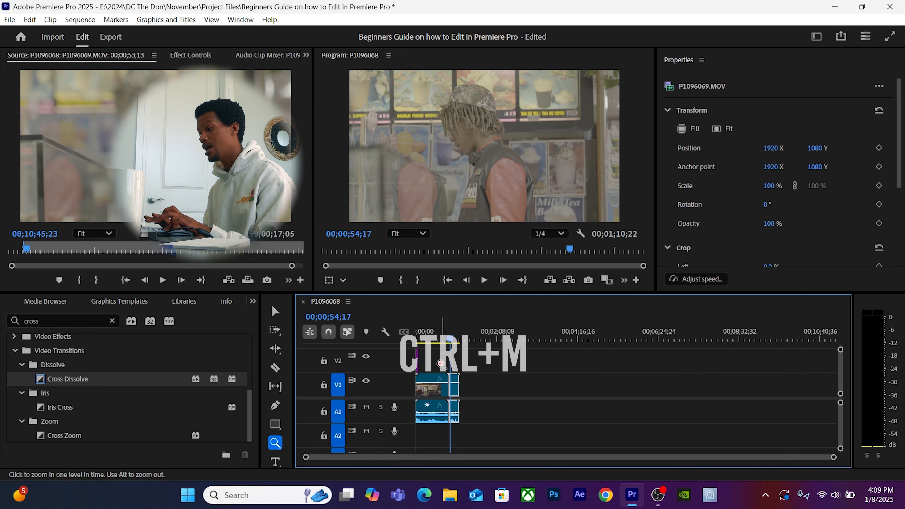
key(ctrl+m)
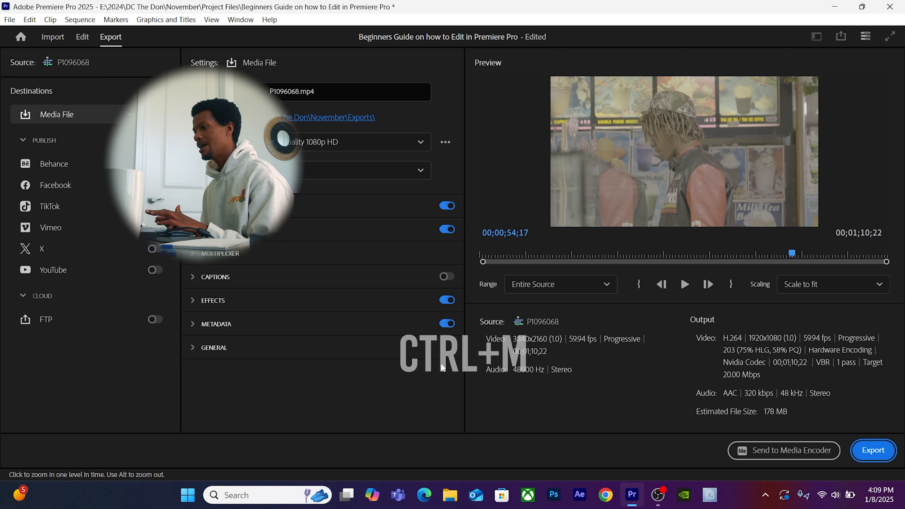
click(84, 37)
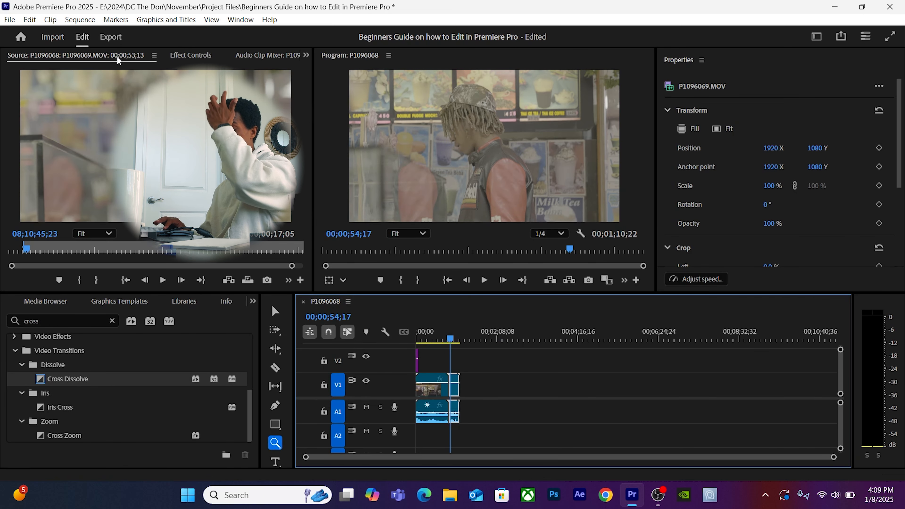
Ripple delete the empty V1 gap at the sequence start so clips begin at 00:00.
key(v)
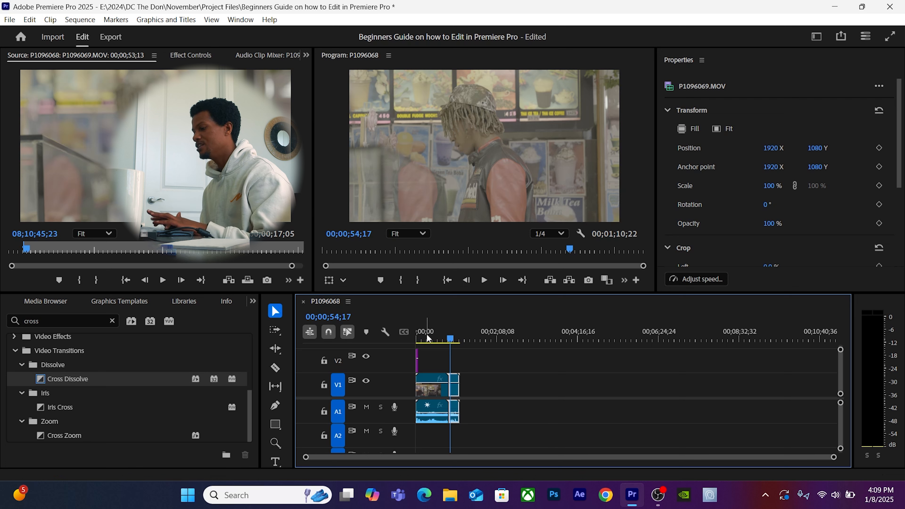
drag(427, 335, 334, 329)
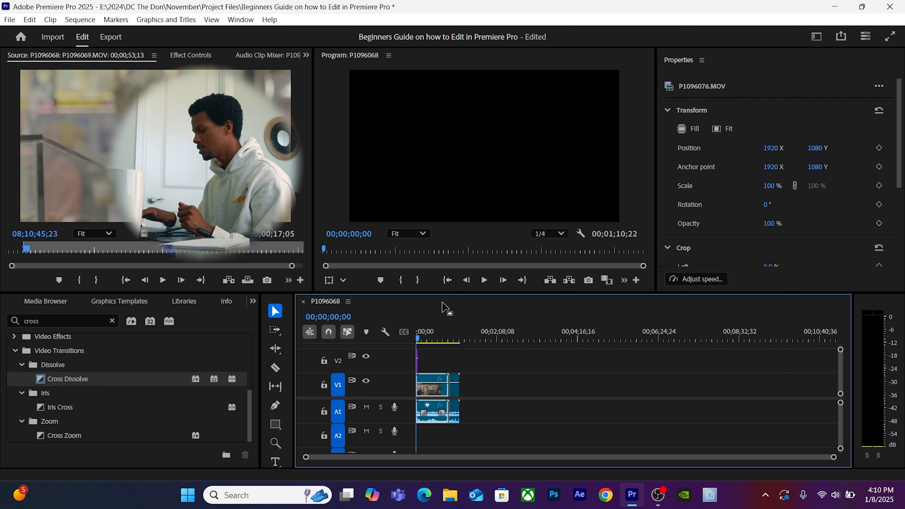
key(equal)
key(equal)
key(equal)
key(equal)
key(equal)
key(equal)
key(equal)
key(equal)
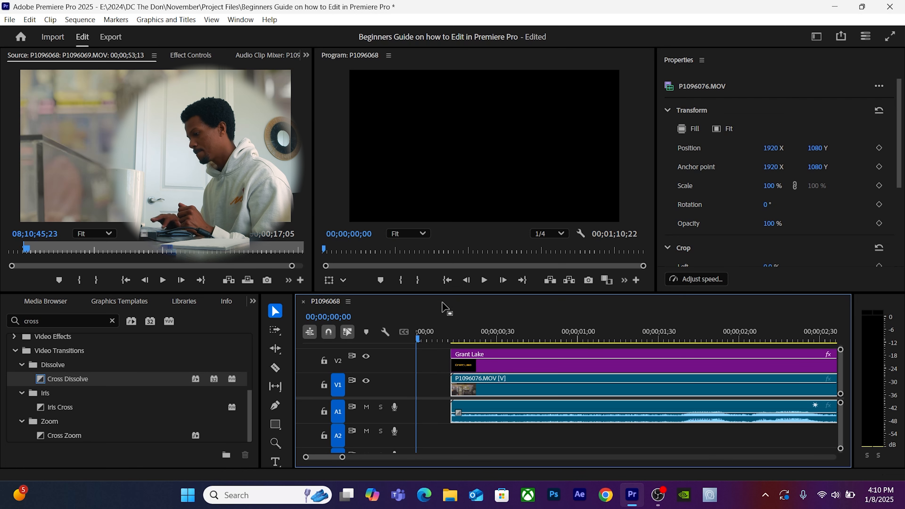
click(430, 394)
key(Delete)
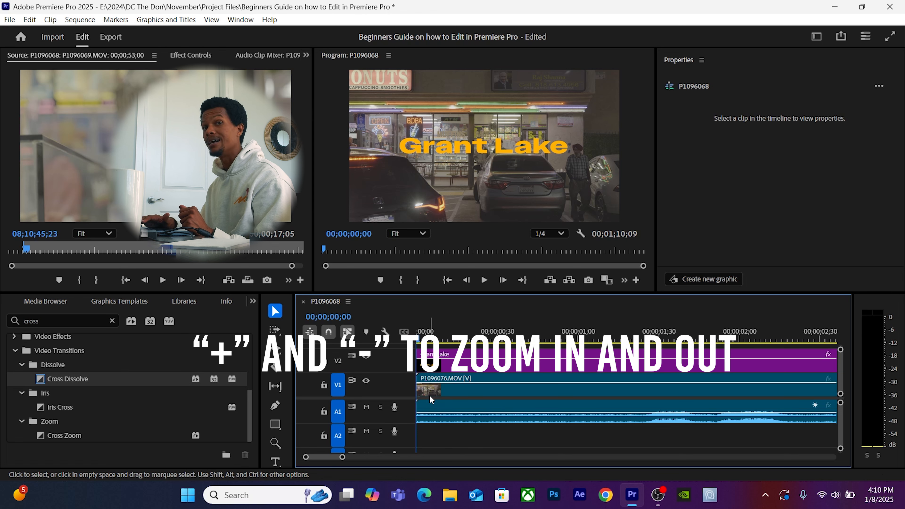
Zoom in on P1096069.MOV's final frames with the playhead at 00;01;10;09.
key(i)
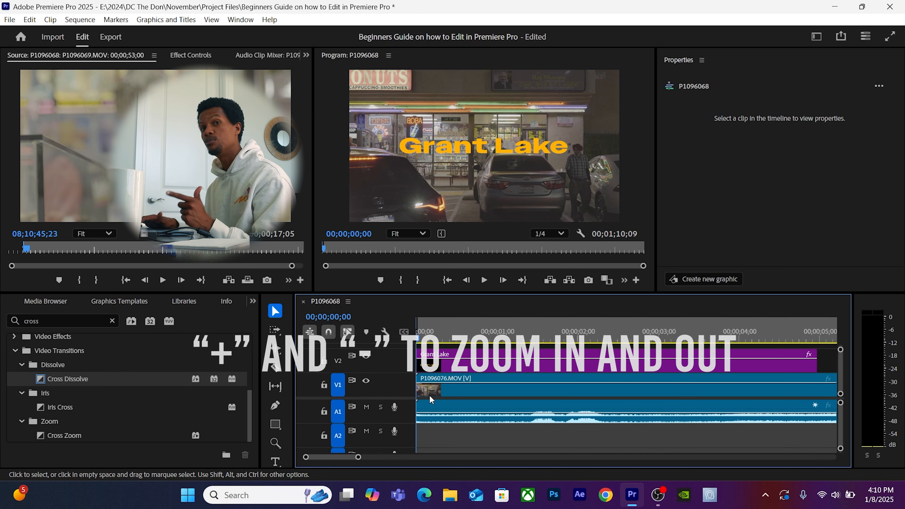
key(minus)
key(minus)
key(minus)
key(minus)
key(minus)
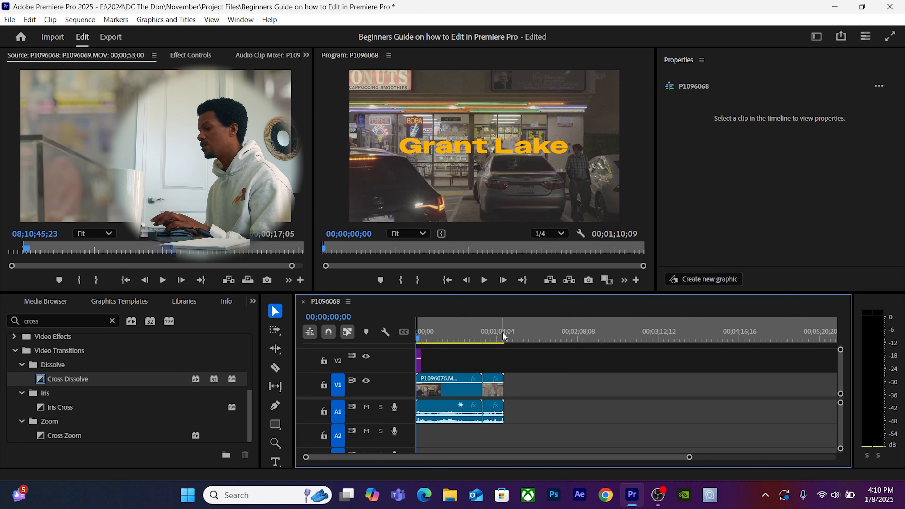
click(501, 332)
key(equal)
key(equal)
key(equal)
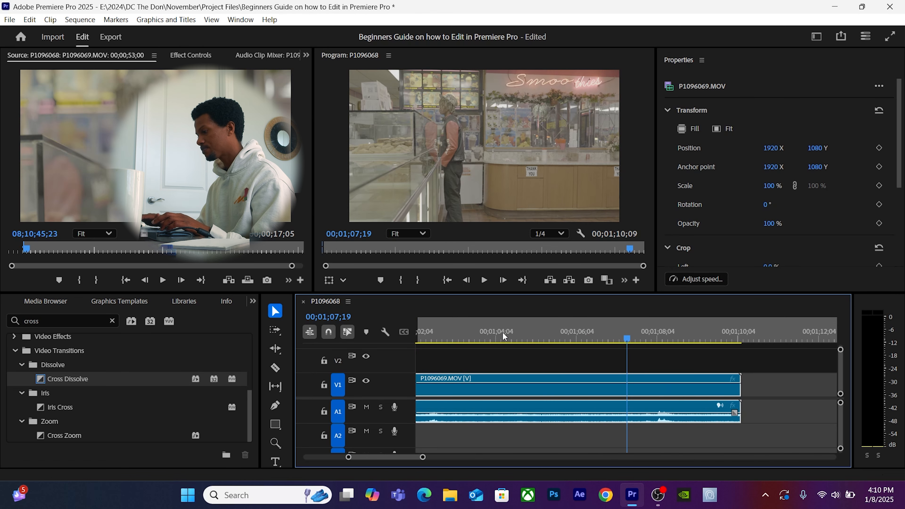
key(Down)
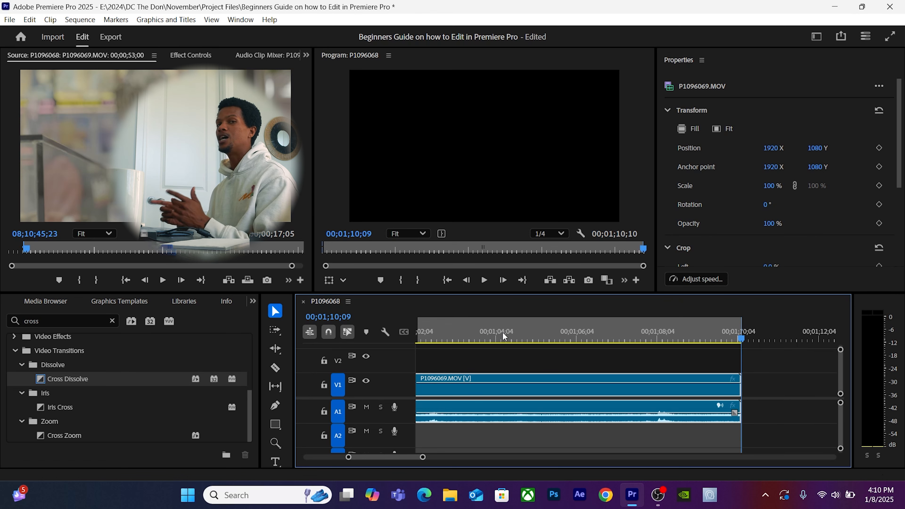
key(minus)
key(minus)
key(minus)
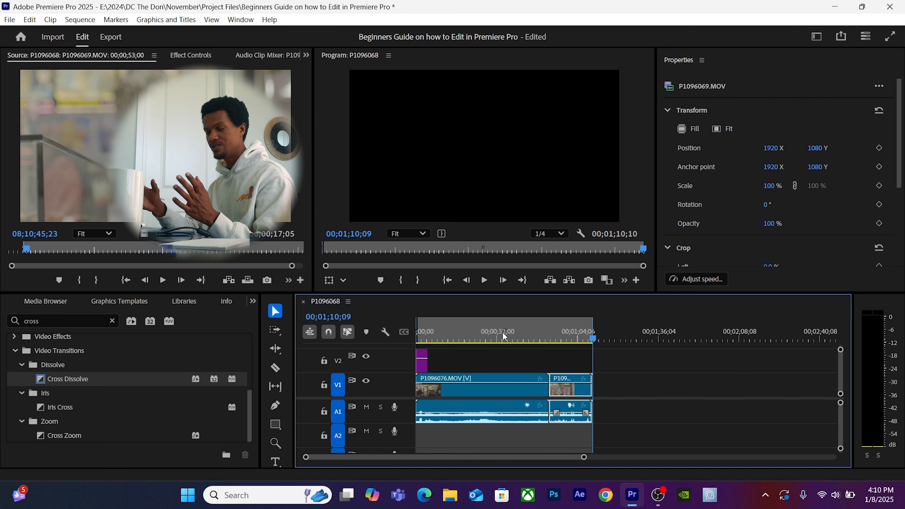
key(equal)
key(equal)
key(equal)
key(equal)
key(equal)
key(equal)
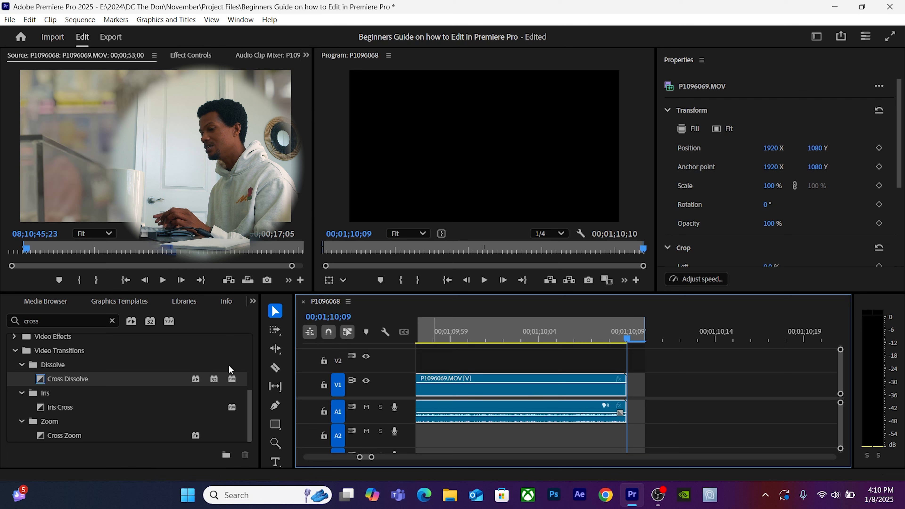
Add a Cross Dissolve to the last clip's end, preview it, then delete it.
drag(71, 378, 624, 392)
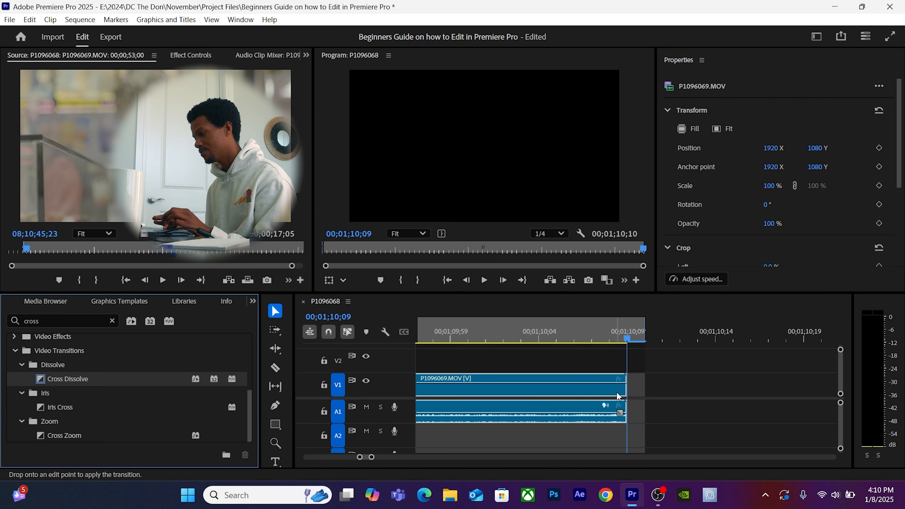
click(468, 337)
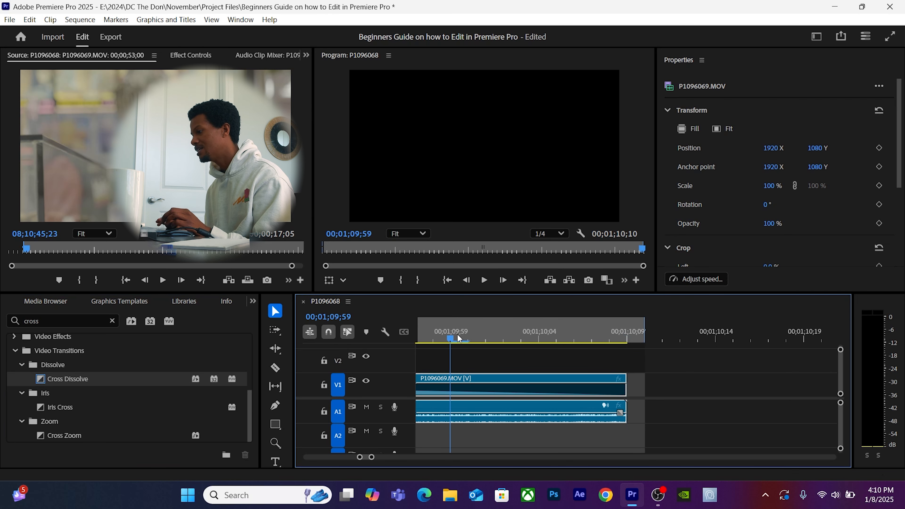
drag(468, 334, 440, 344)
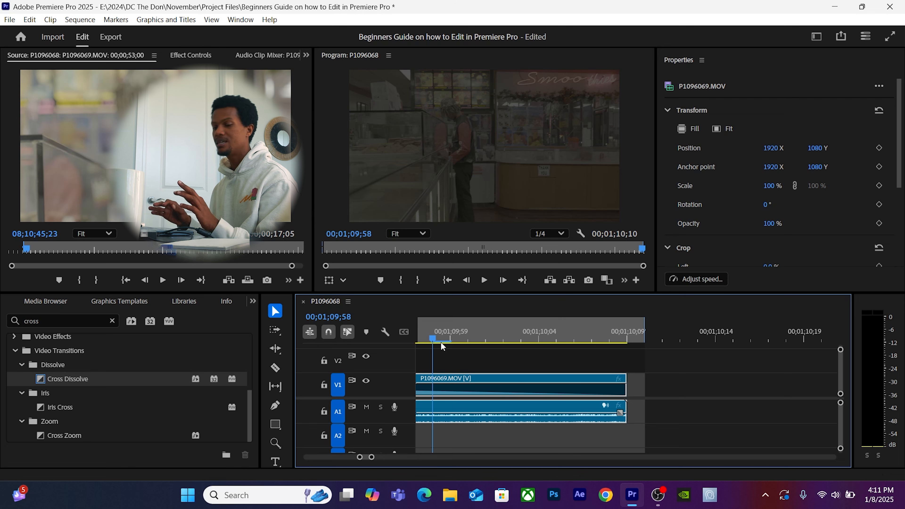
click(555, 391)
key(Delete)
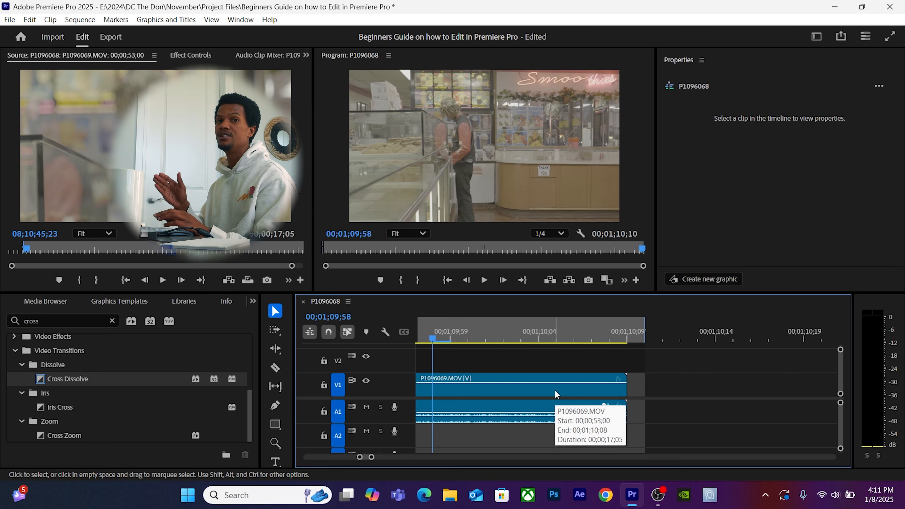
Pull the sequence Out point back to the clip end at 00;01;10;09 and open Export.
click(628, 338)
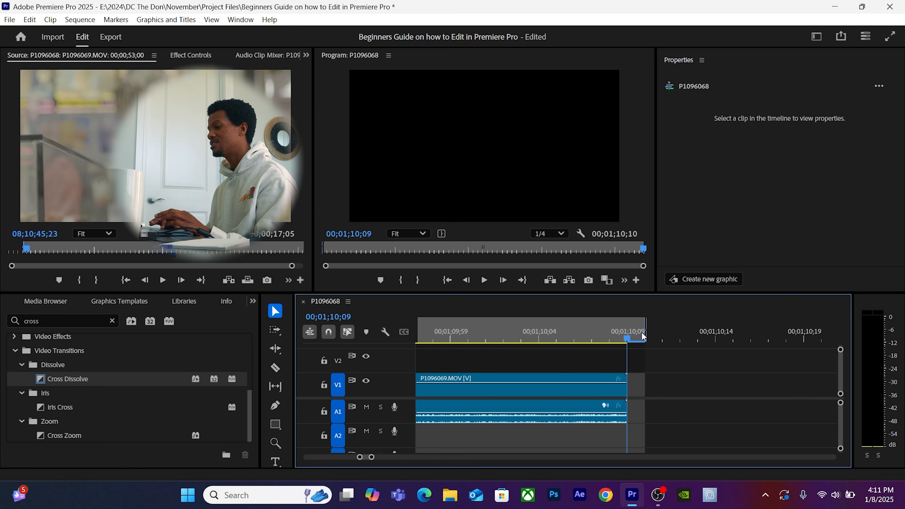
drag(645, 330, 628, 328)
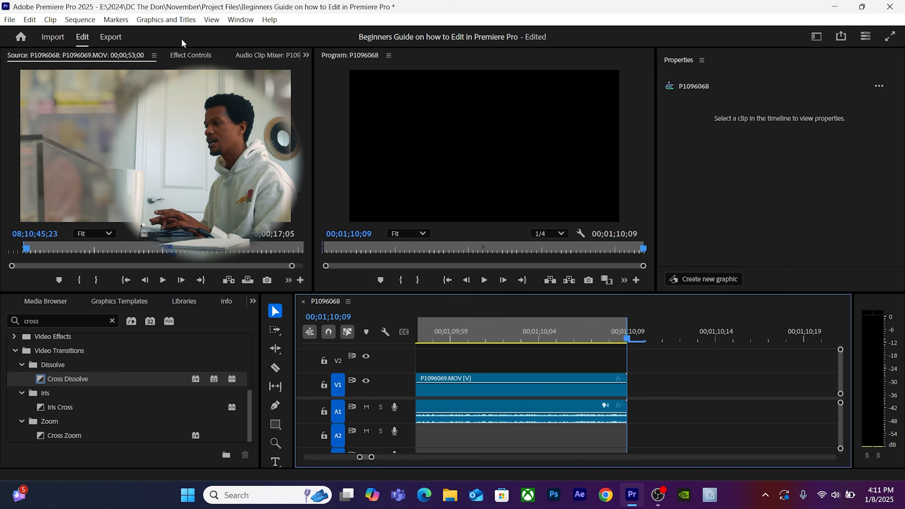
click(115, 39)
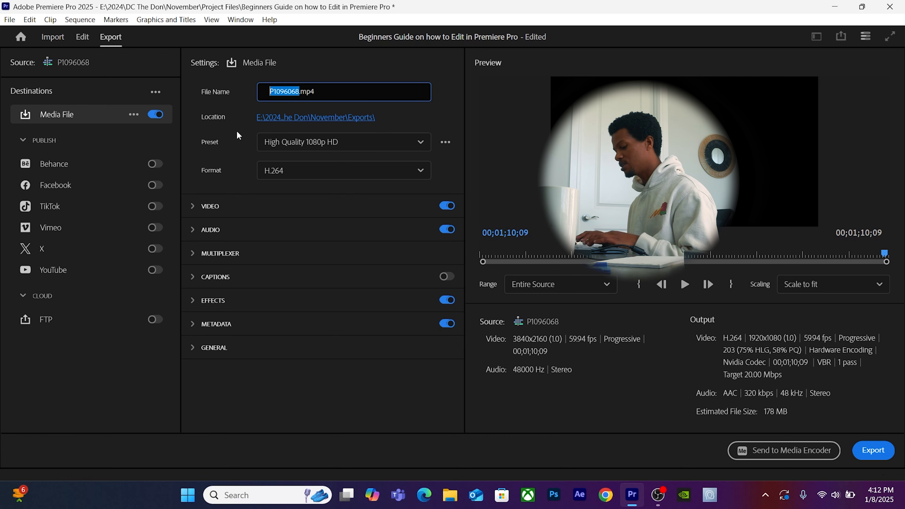
Name the export 'Beginners Guide on How to Edit in Premiere Pro' and save it to November > Exports.
text(Beginners Gu)
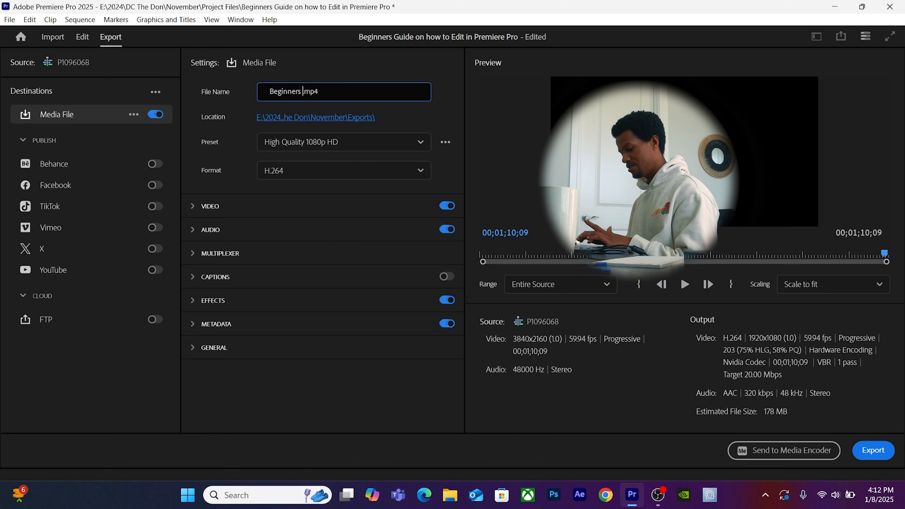
text(ide on How to )
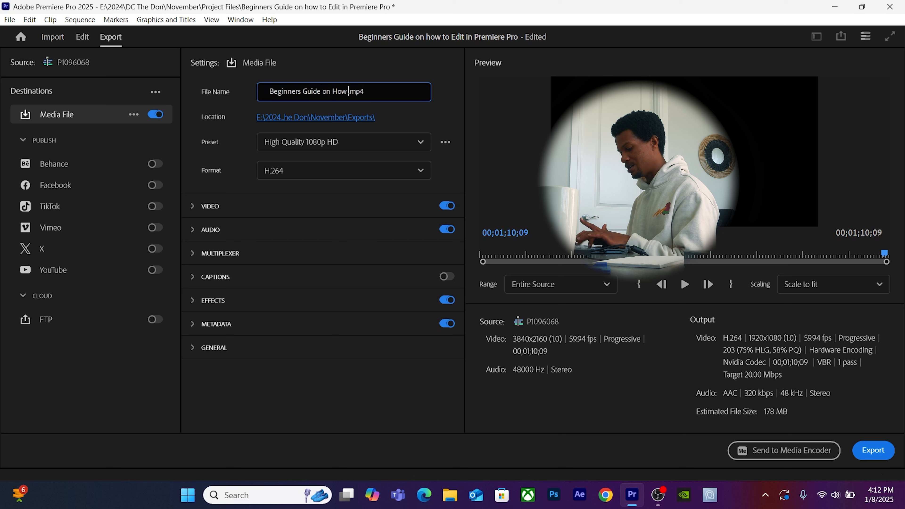
text(Edit)
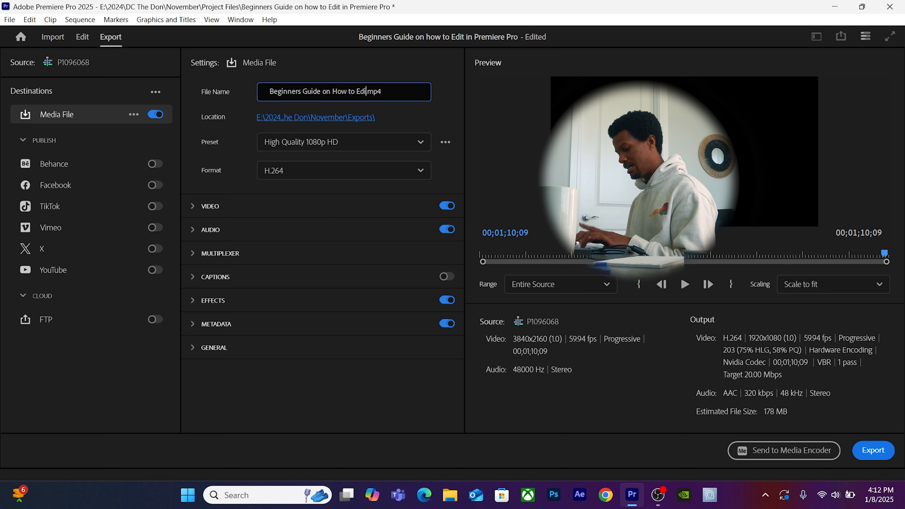
text( in Premiere Pro.)
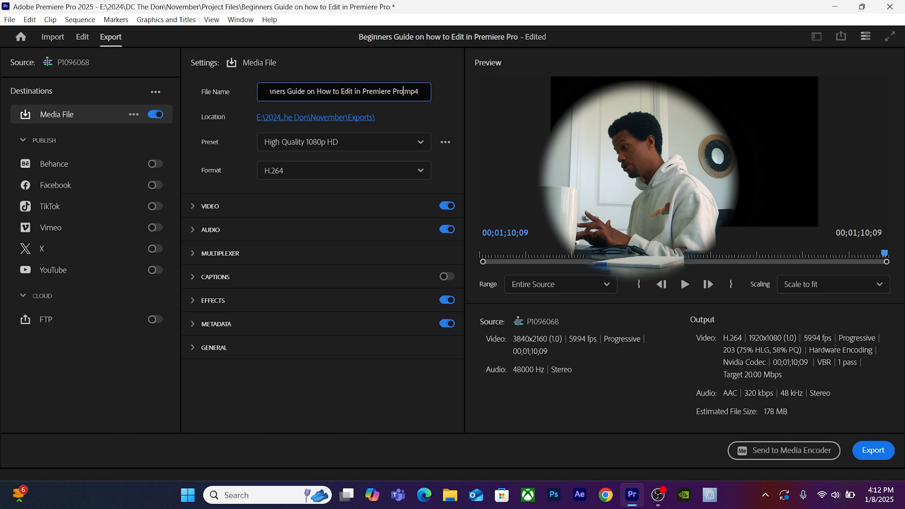
click(345, 119)
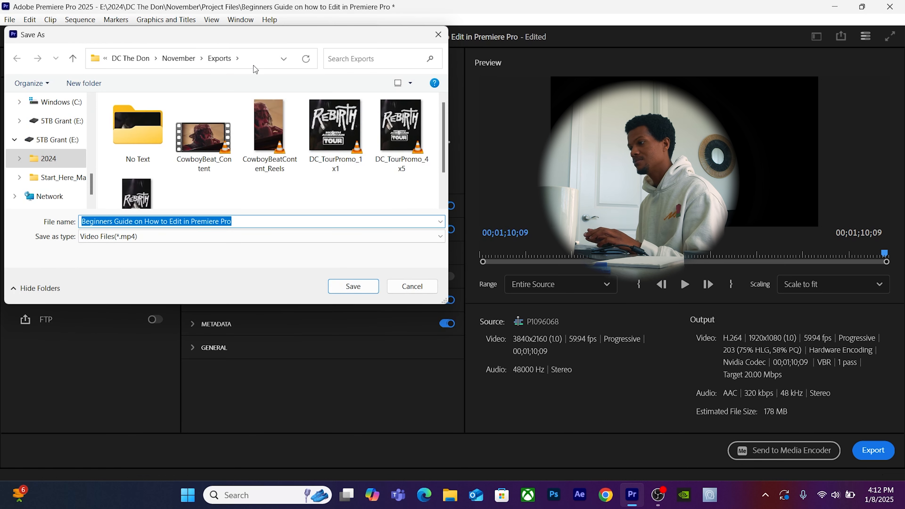
click(188, 60)
double_click(159, 119)
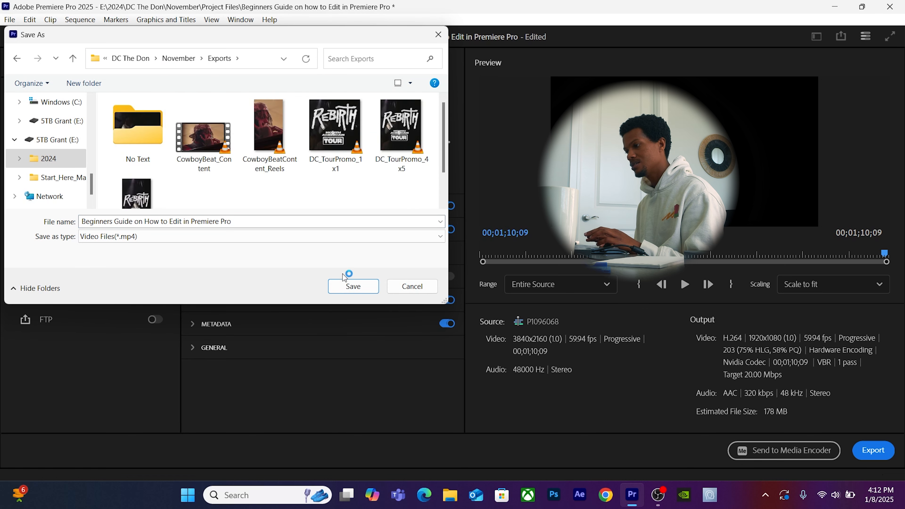
click(352, 287)
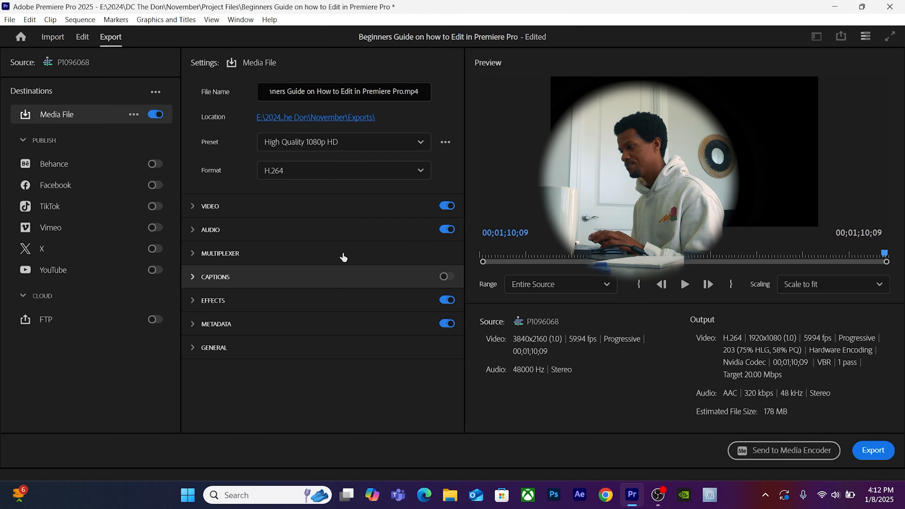
Scroll the Preset dropdown and choose More presets... to open the Preset Manager.
click(322, 147)
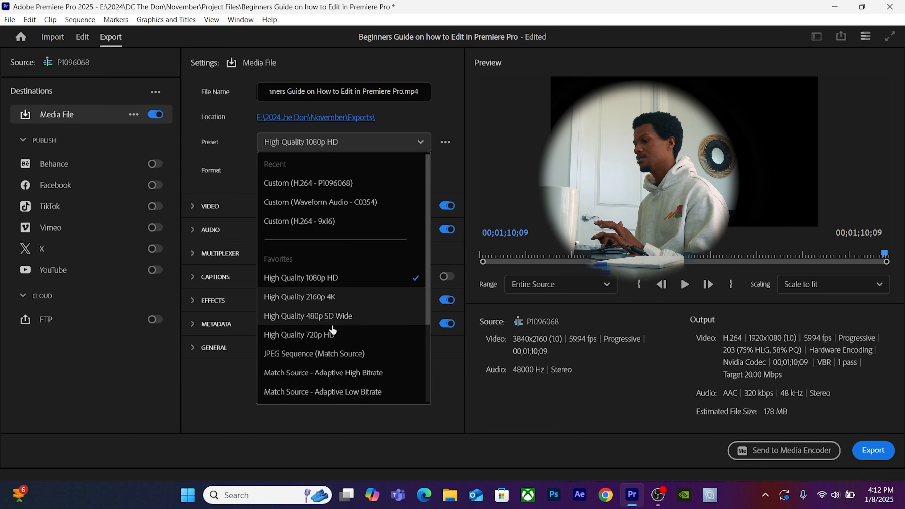
scroll(333, 325, down, 1)
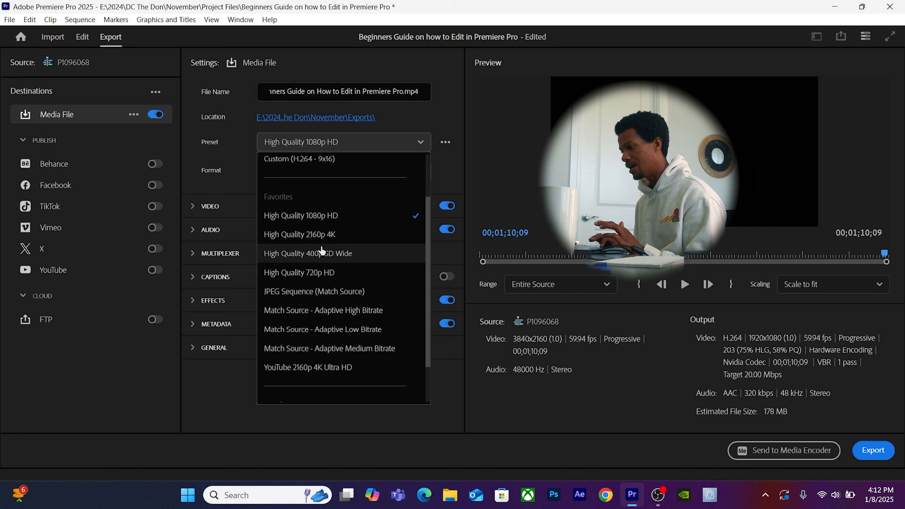
scroll(332, 285, down, 1)
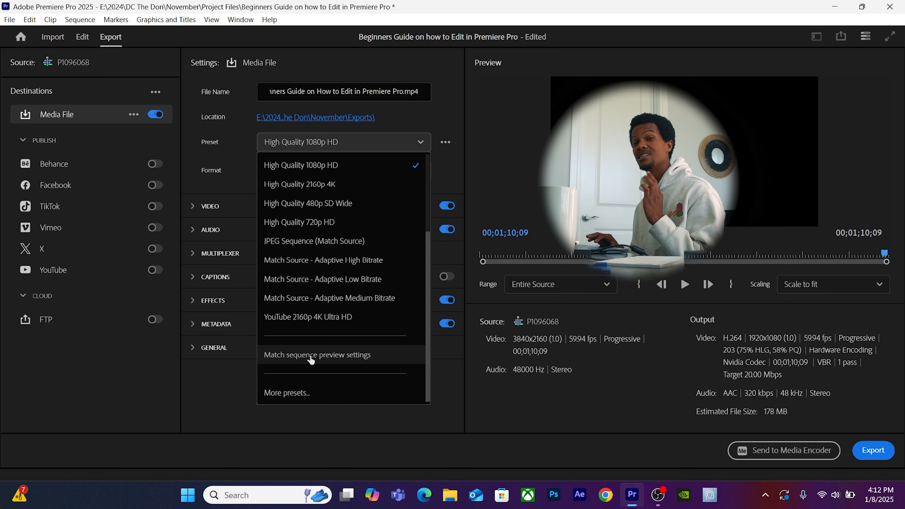
click(300, 392)
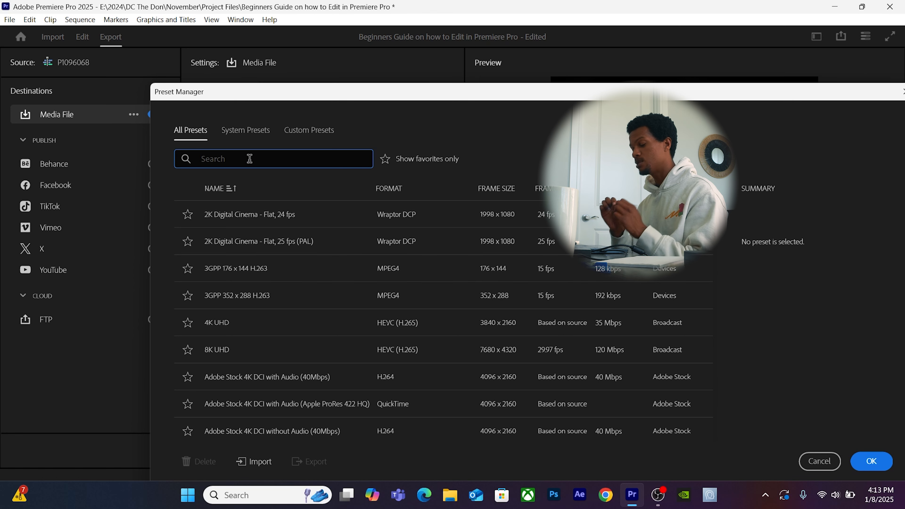
Search 'Youtube' in the Preset Manager and apply YouTube 2160p 4K Ultra HD.
text(Yourtub)
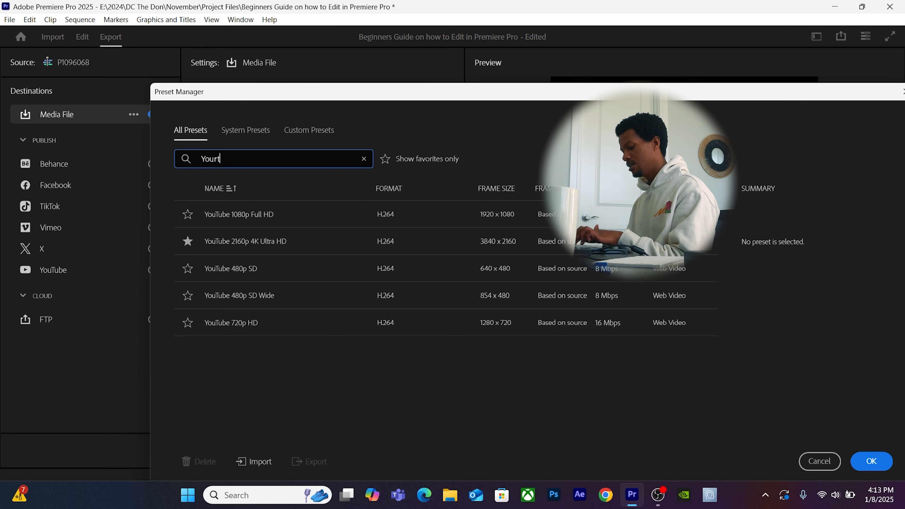
key(BackSpace)
key(BackSpace)
key(BackSpace)
key(BackSpace)
text(tube)
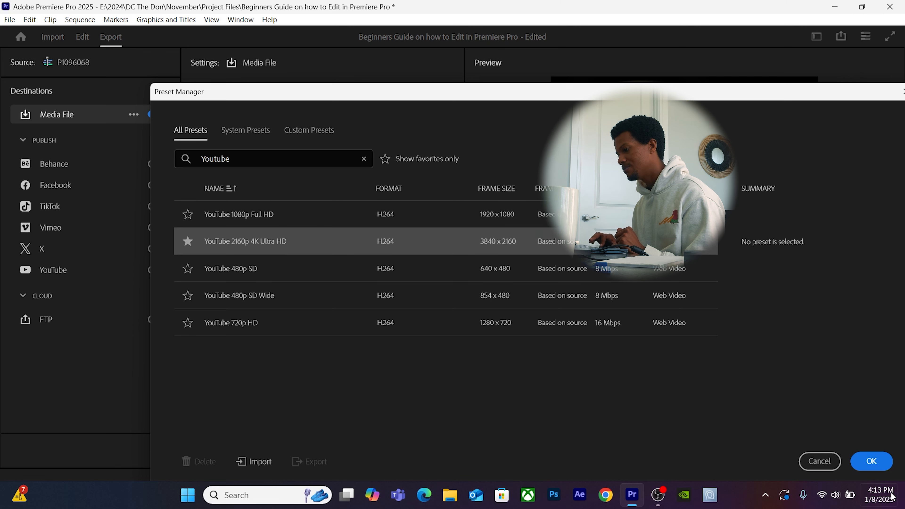
click(293, 251)
click(872, 461)
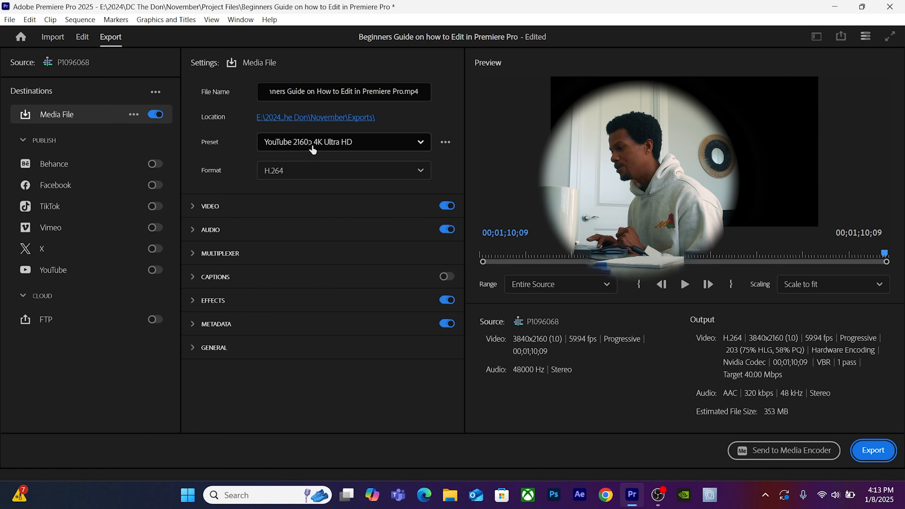
Browse the Preset list without changing it, then confirm H.264 in the Format dropdown.
click(314, 147)
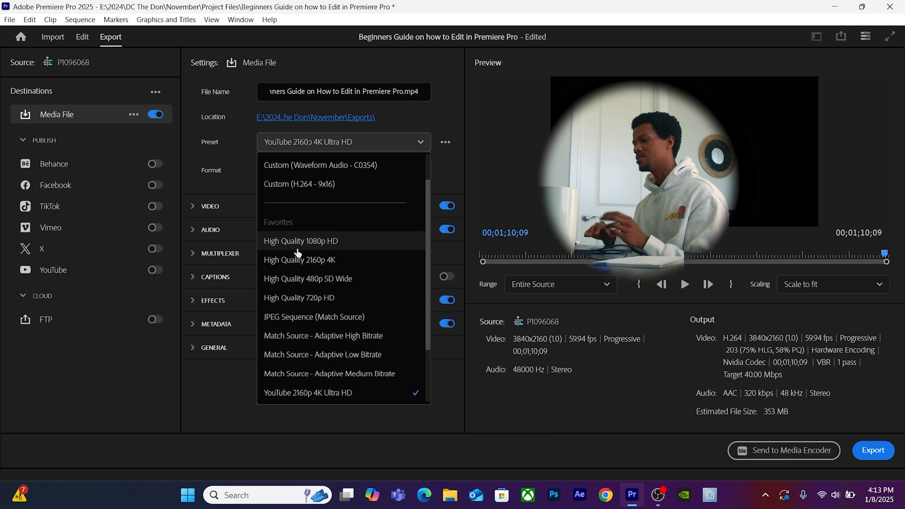
scroll(329, 327, down, 2)
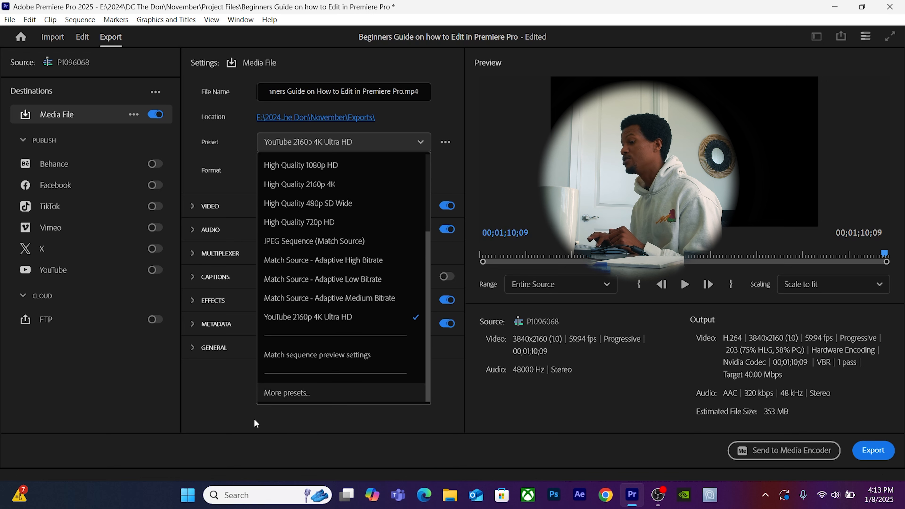
click(194, 411)
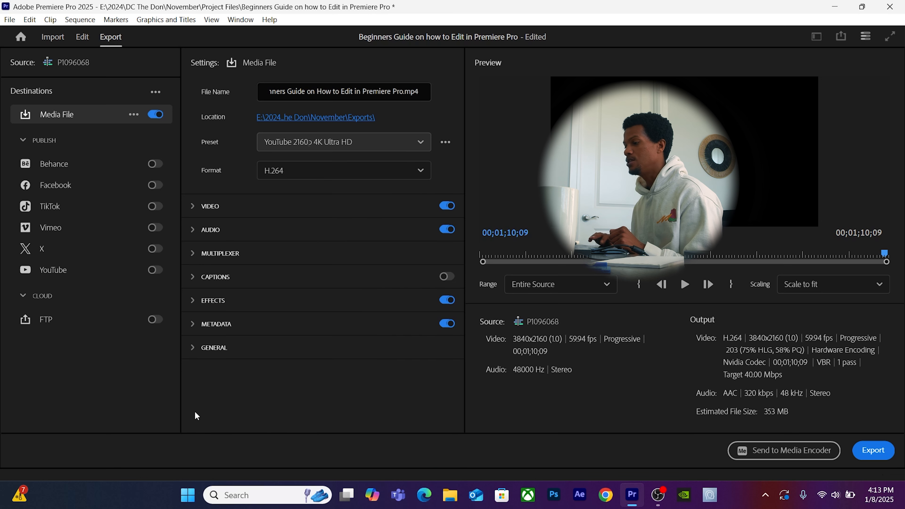
click(318, 179)
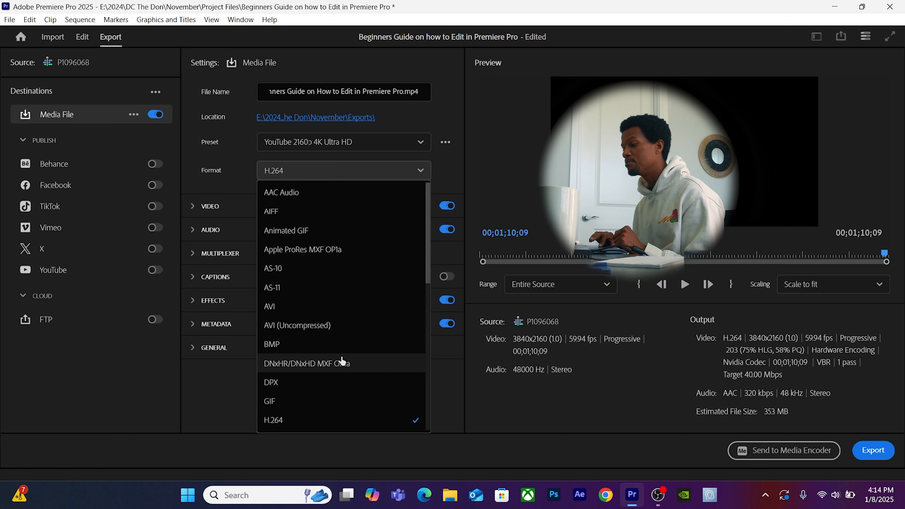
scroll(343, 359, down, 1)
scroll(316, 391, down, 5)
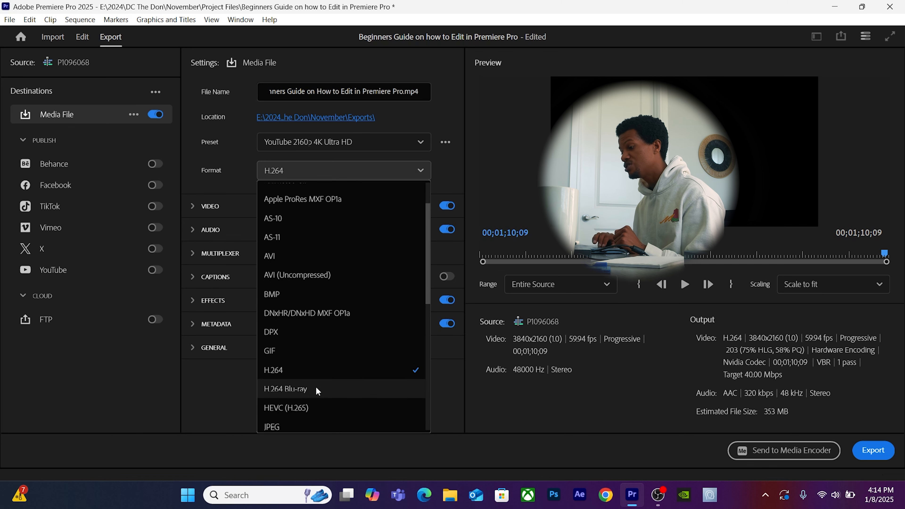
scroll(317, 391, up, 5)
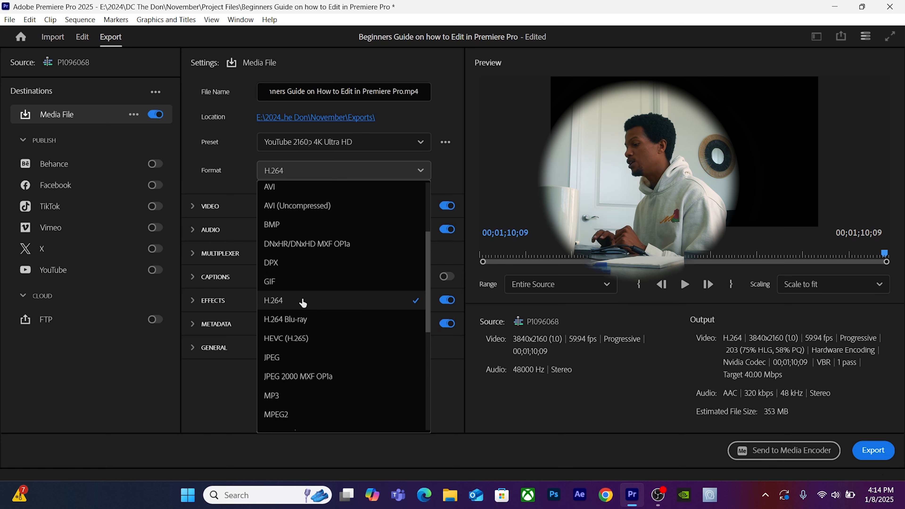
click(305, 300)
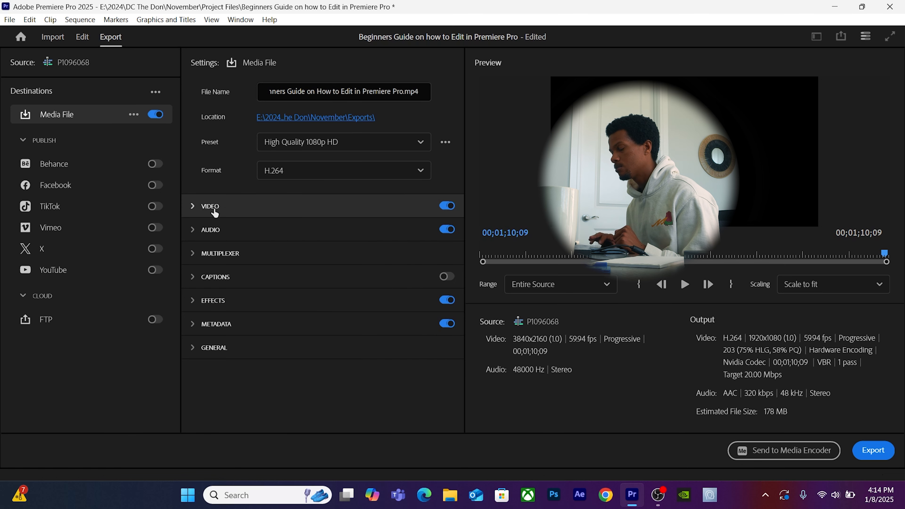
Match the video export settings to the source clip: 3840x2160 at 59.94 fps, preset becoming Custom.
click(333, 148)
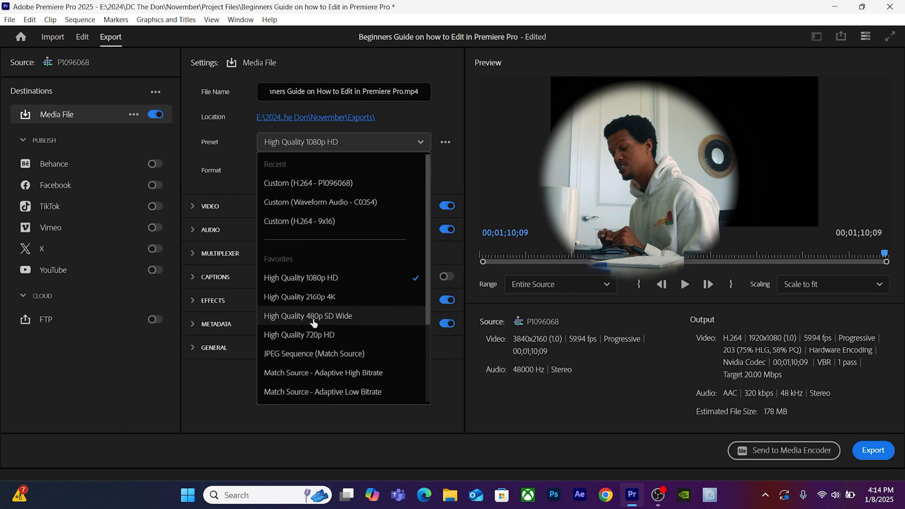
scroll(313, 322, down, 3)
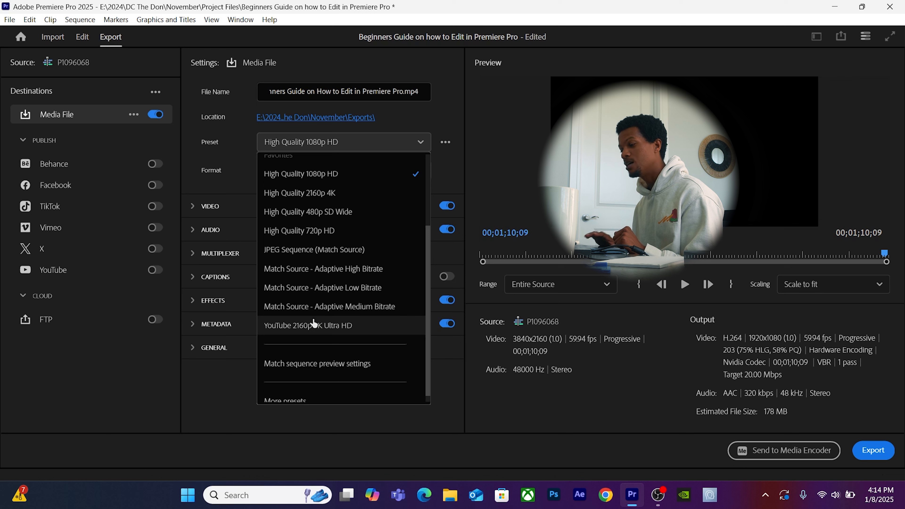
key(Escape)
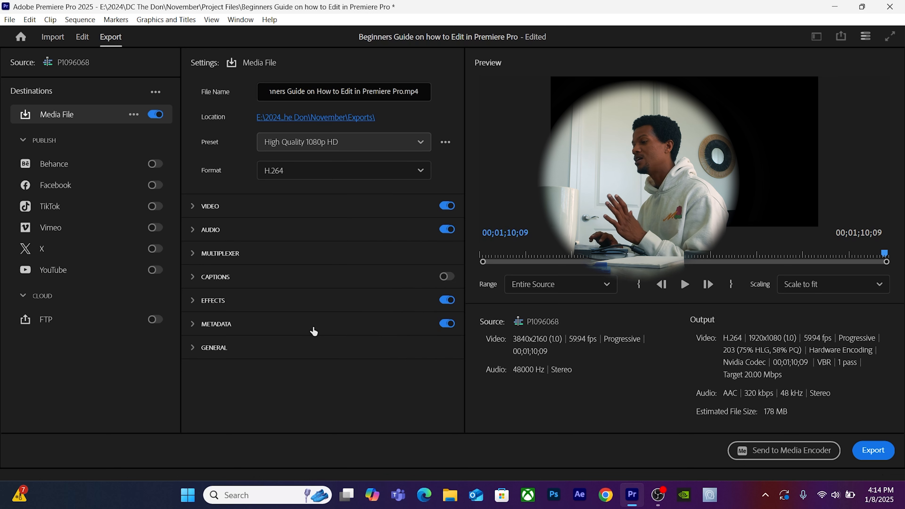
click(222, 210)
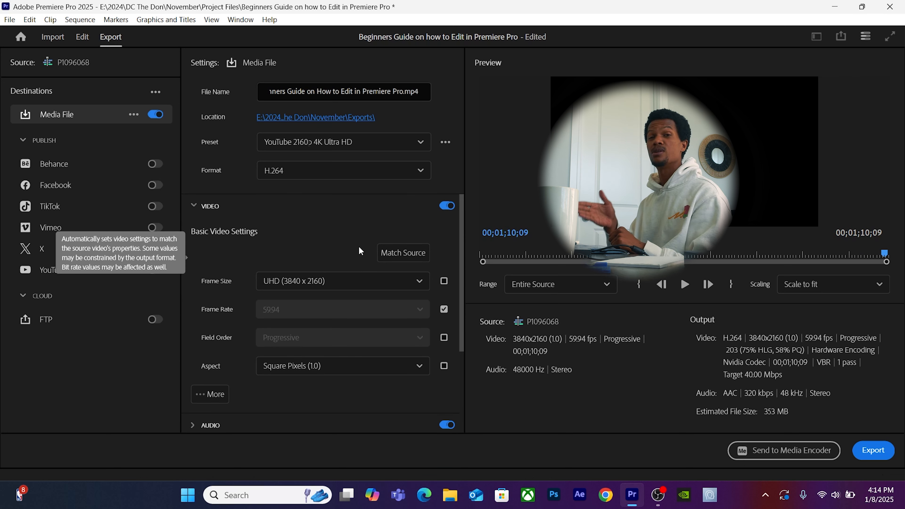
click(396, 254)
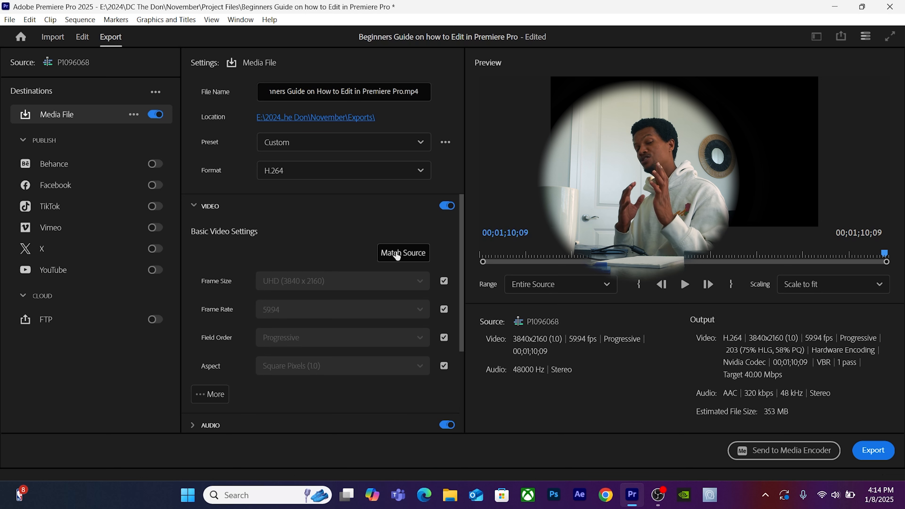
scroll(269, 358, down, 3)
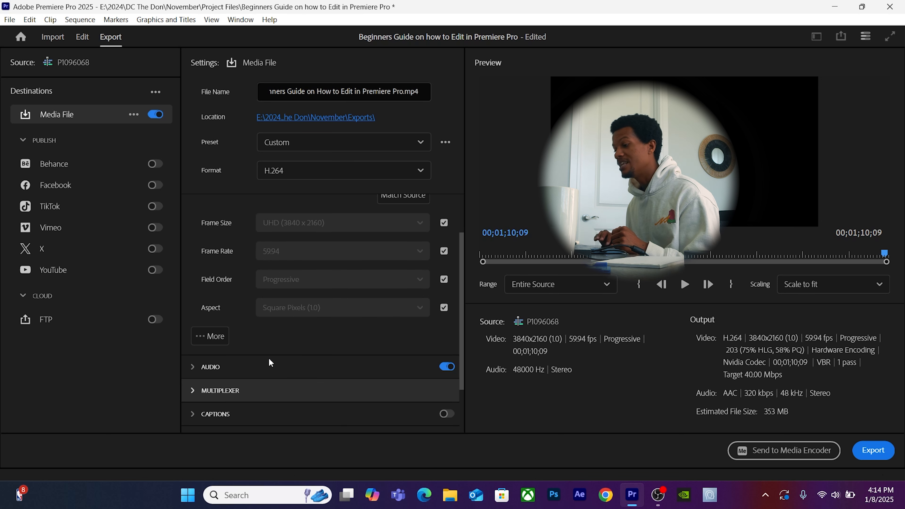
Under Basic Video Settings, turn on Render at Maximum Depth and Use Maximum Render Quality.
click(206, 338)
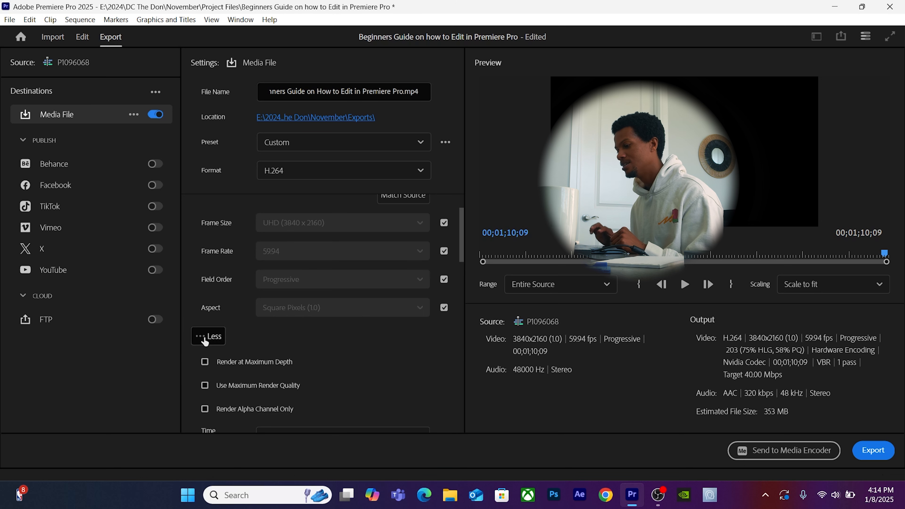
scroll(268, 348, down, 3)
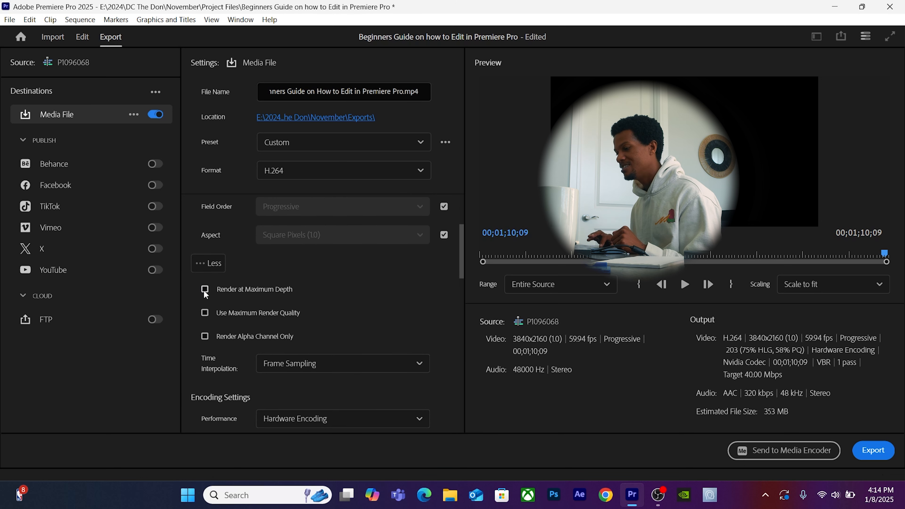
click(209, 313)
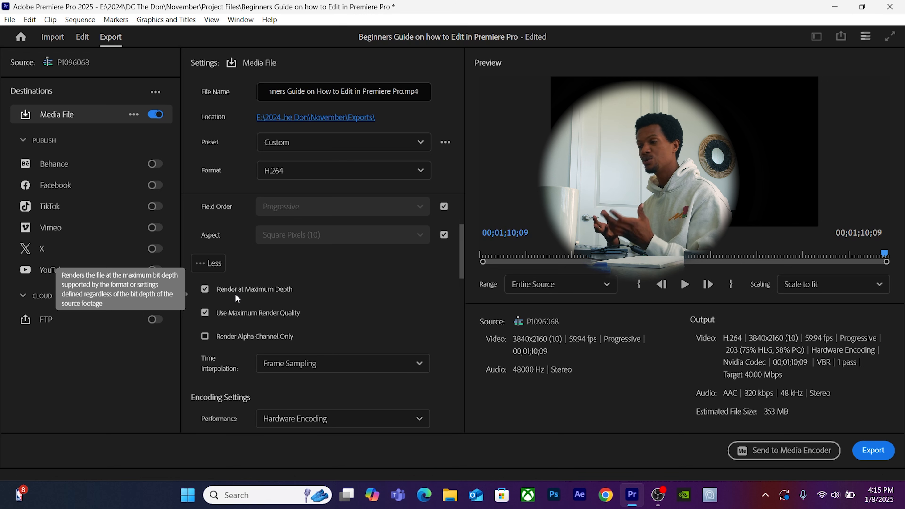
scroll(225, 361, down, 2)
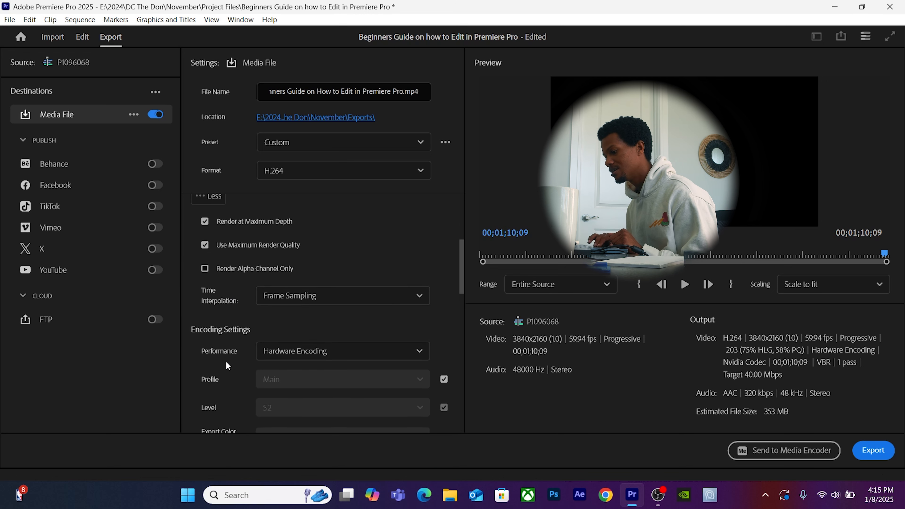
Choose VBR, 2 pass bitrate encoding with Target Bitrate 44 and Maximum Bitrate 56 Mbps.
scroll(226, 362, down, 7)
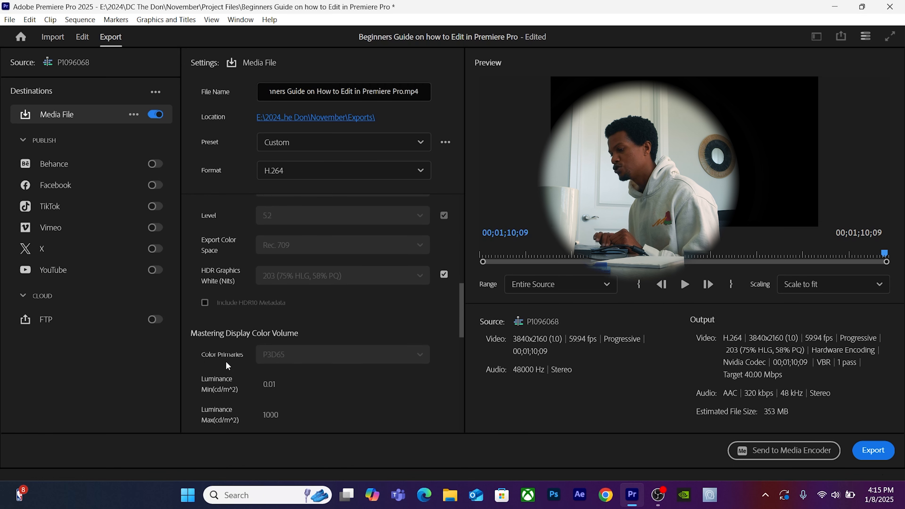
scroll(227, 364, down, 6)
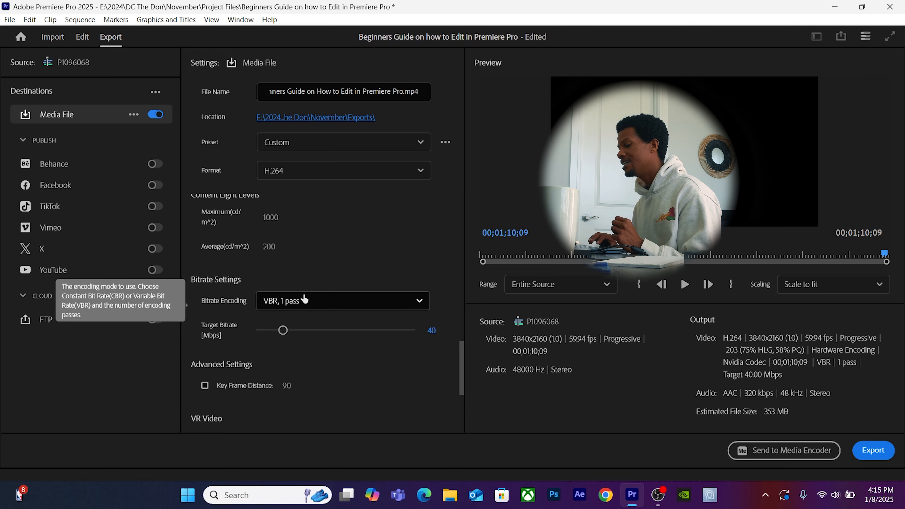
click(304, 299)
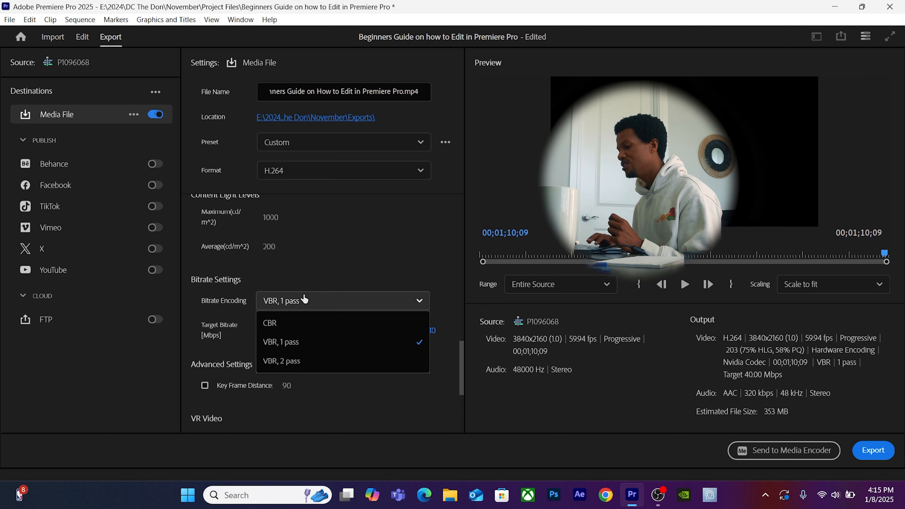
click(302, 367)
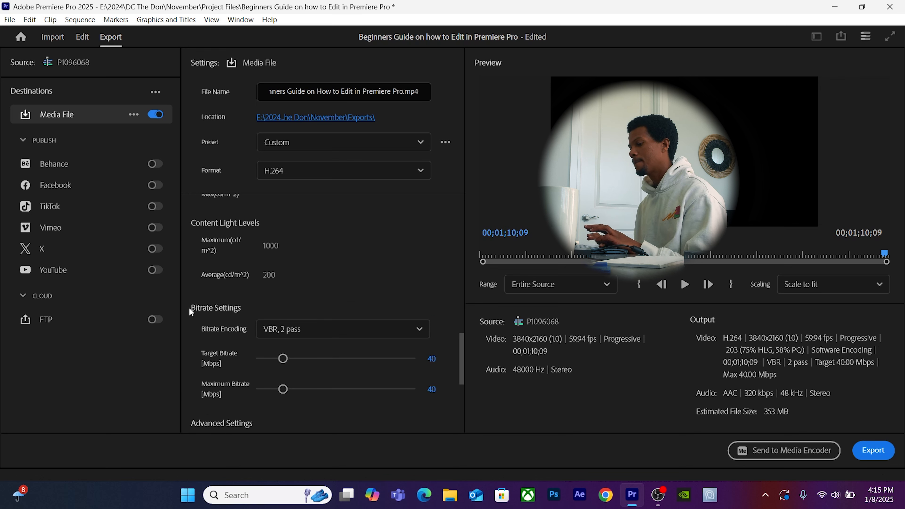
click(431, 358)
text(44)
key(Tab)
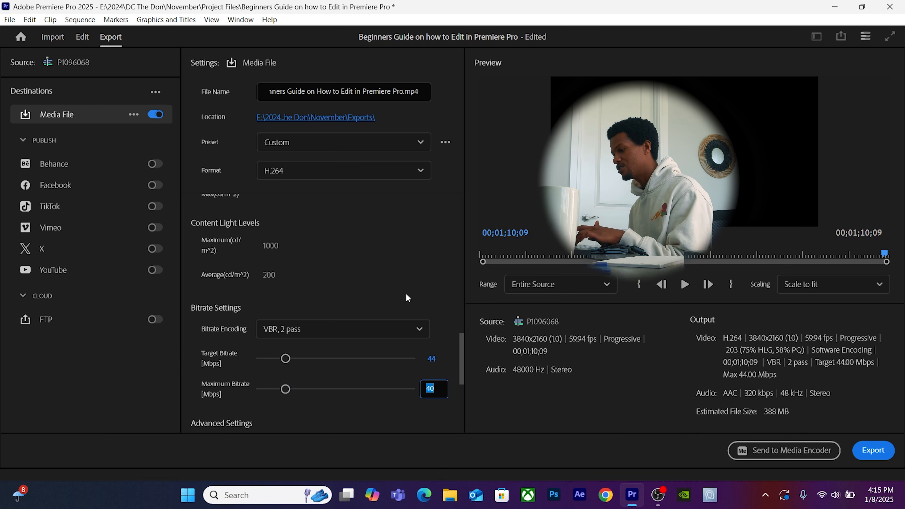
text(56)
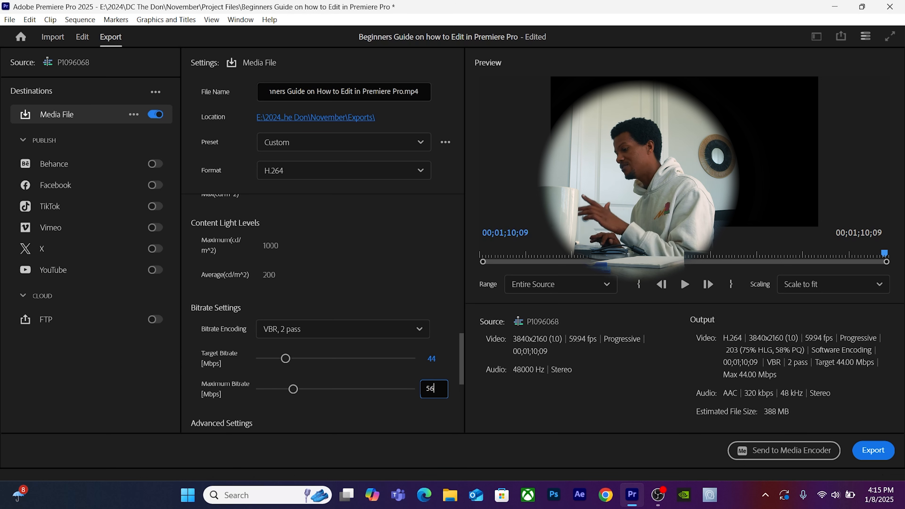
key(Return)
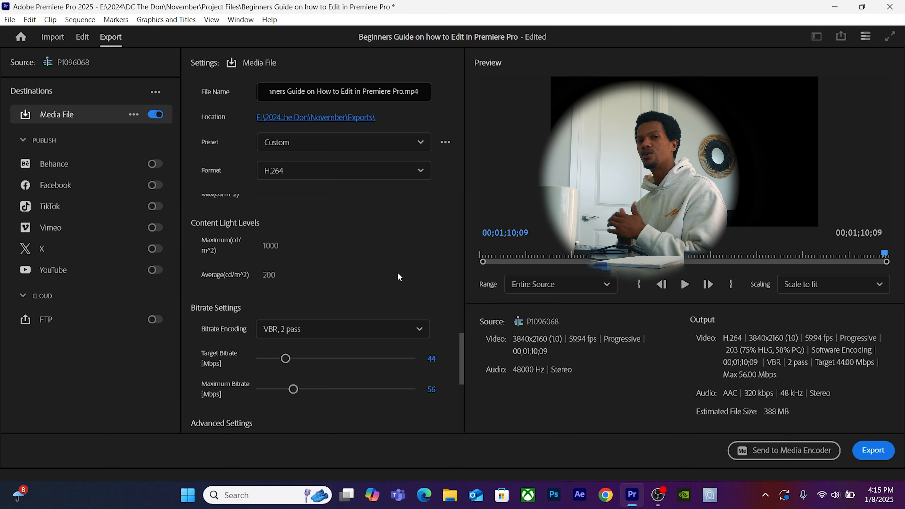